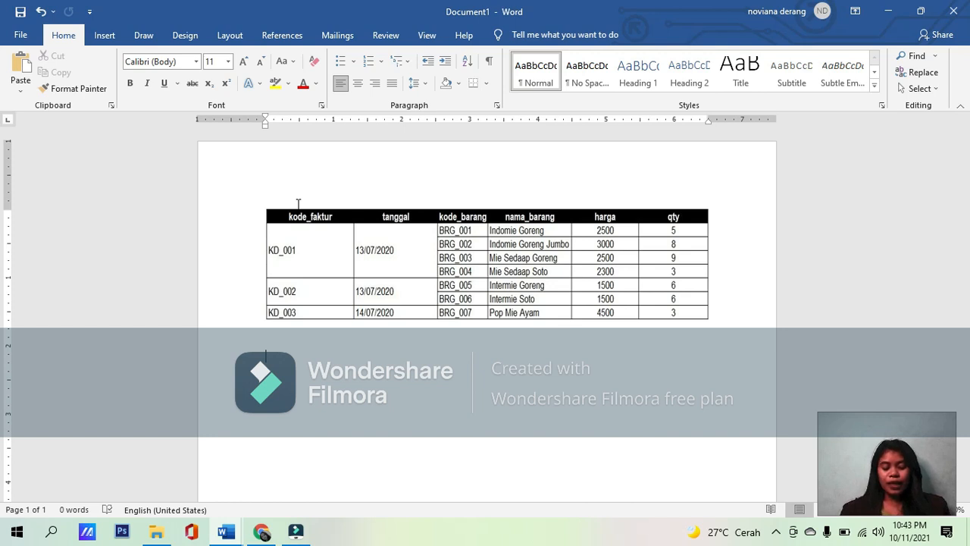
click(775, 531)
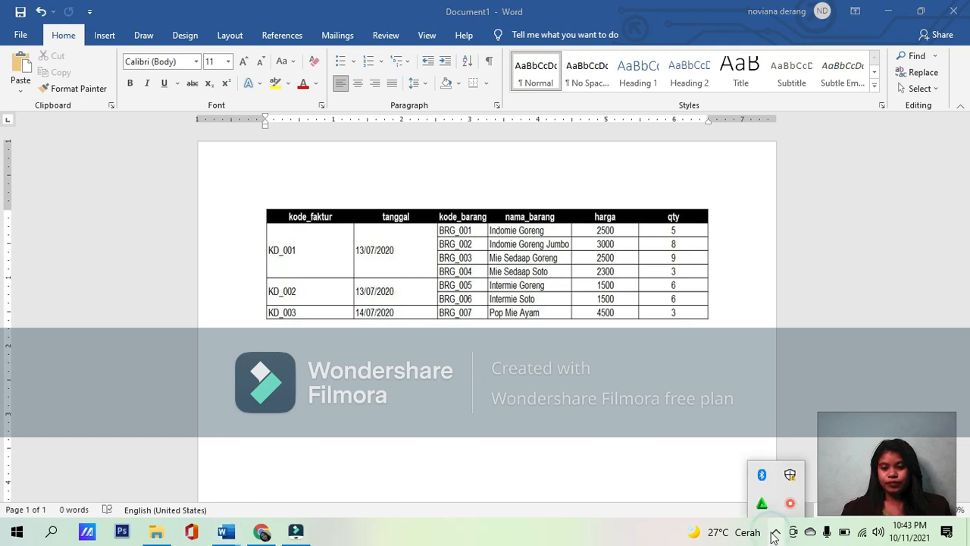
click(790, 496)
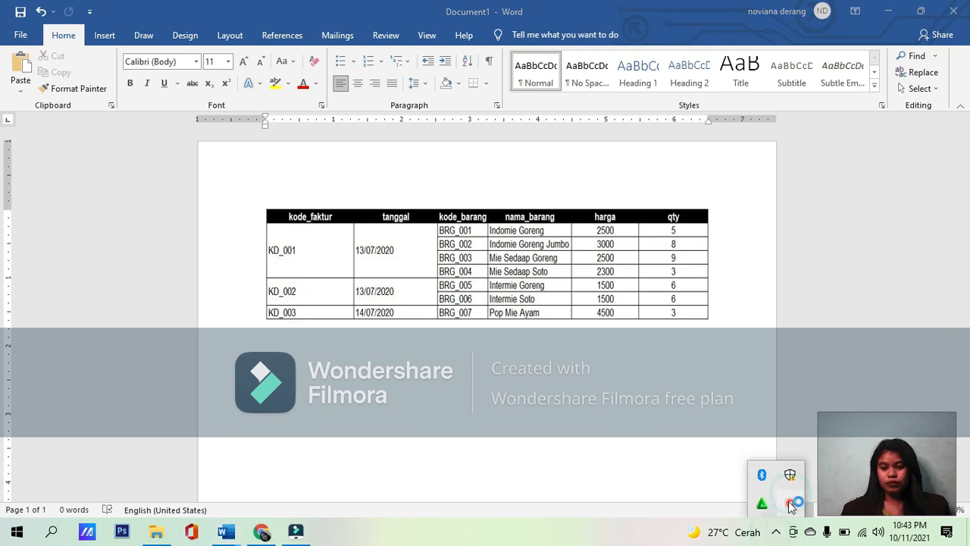
right_click(789, 501)
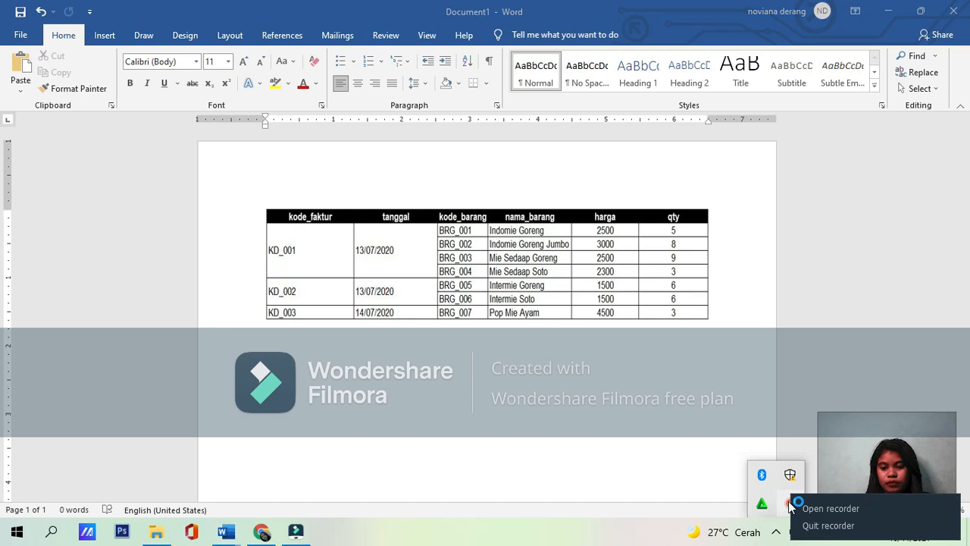
click(827, 510)
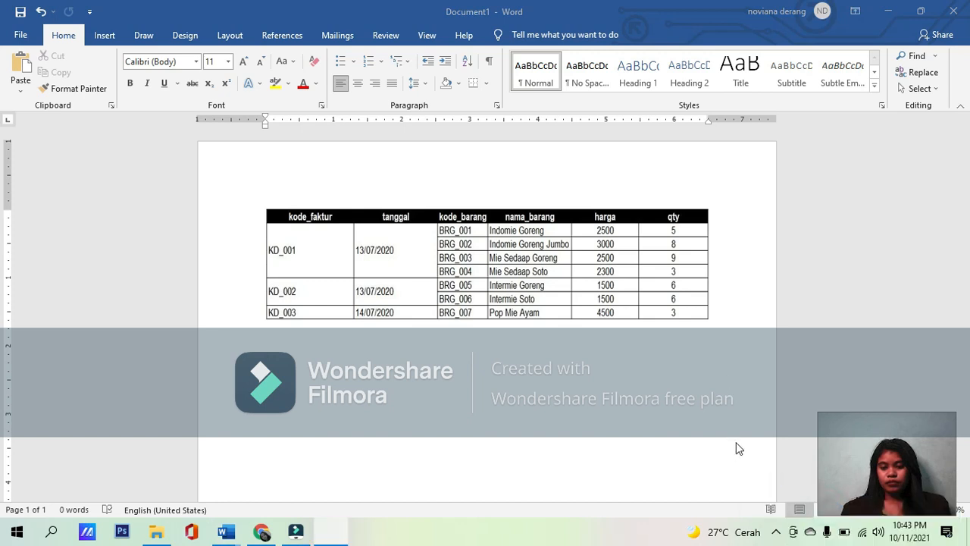
click(782, 533)
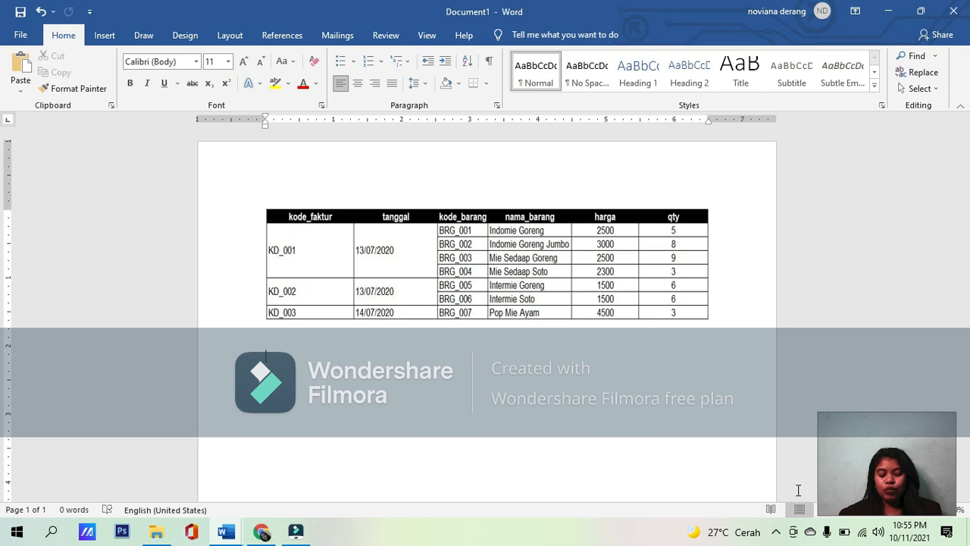
click(777, 533)
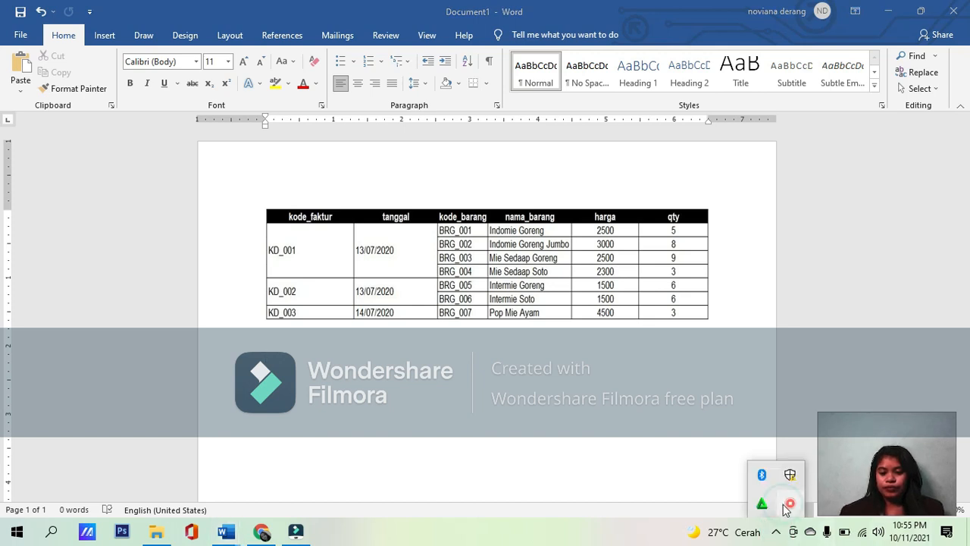
right_click(785, 509)
click(808, 470)
click(796, 491)
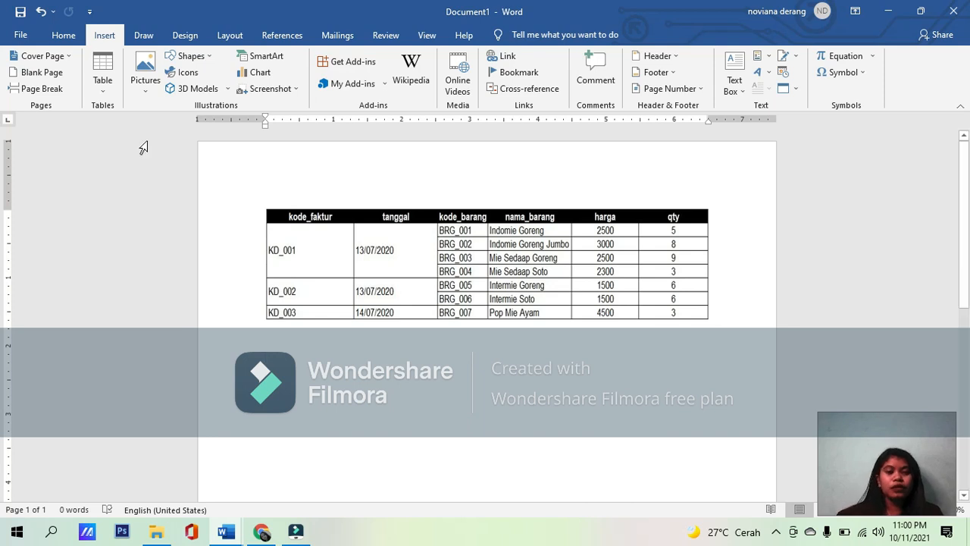
Step: Insert a table with 6 columns and 8 rows below the existing table and enter "Kode_ faktur" as its first column header
click(103, 63)
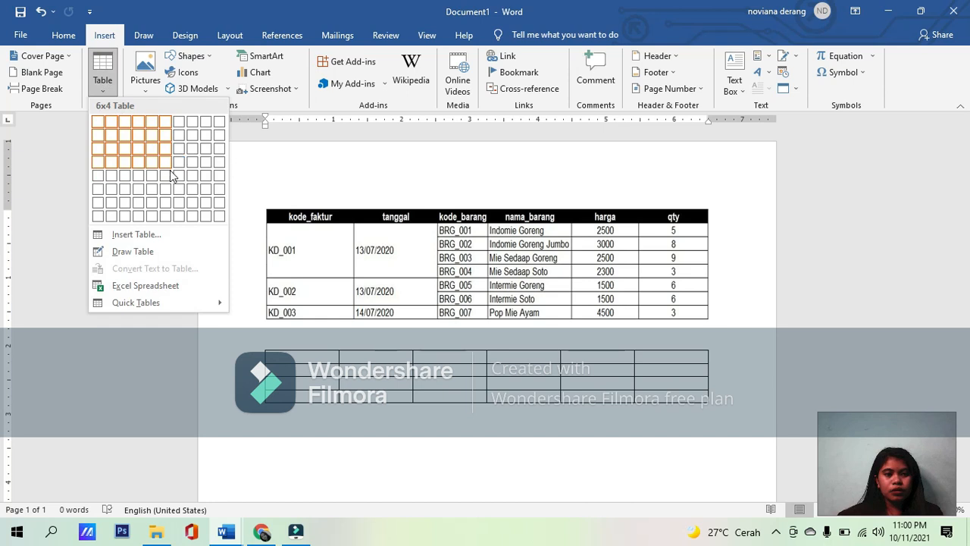
click(167, 216)
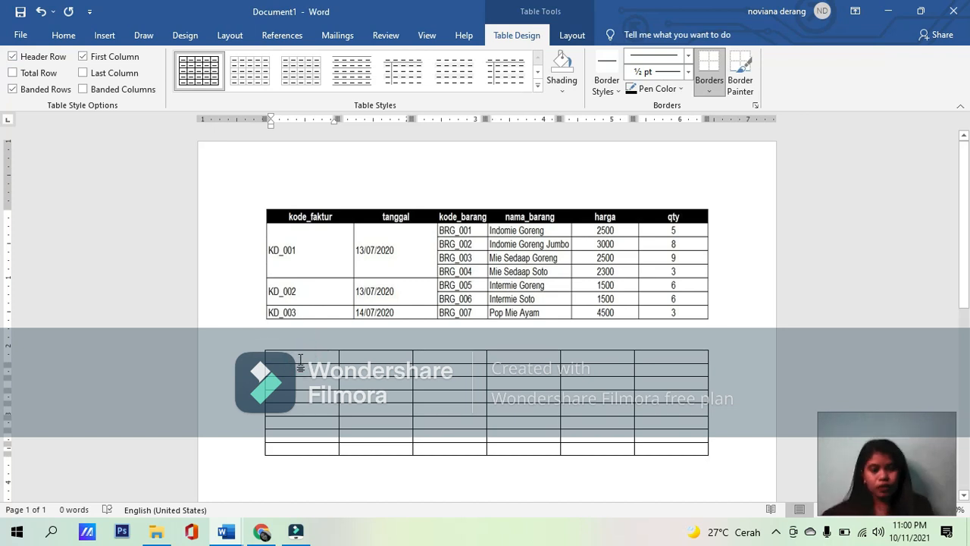
text(kode)
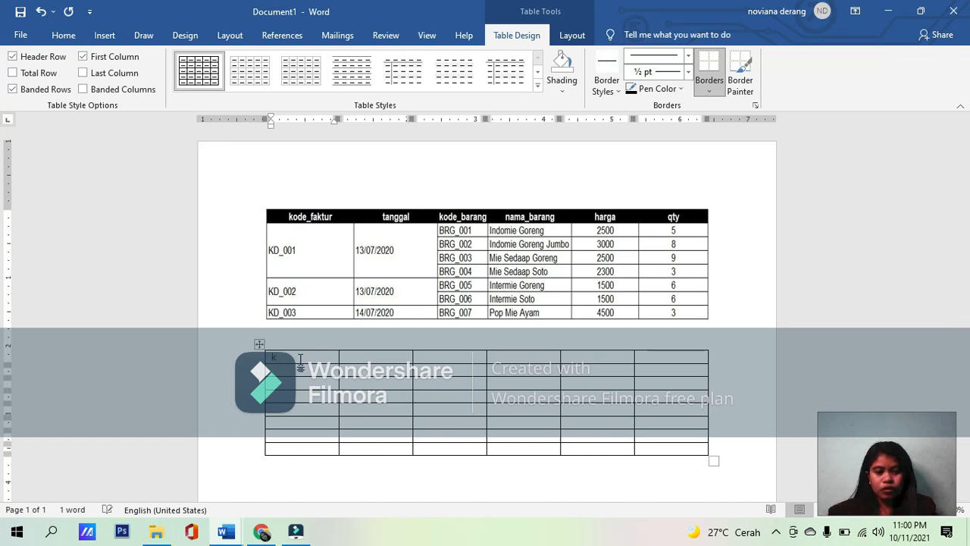
key(BackSpace)
key(BackSpace)
key(BackSpace)
key(BackSpace)
text(k)
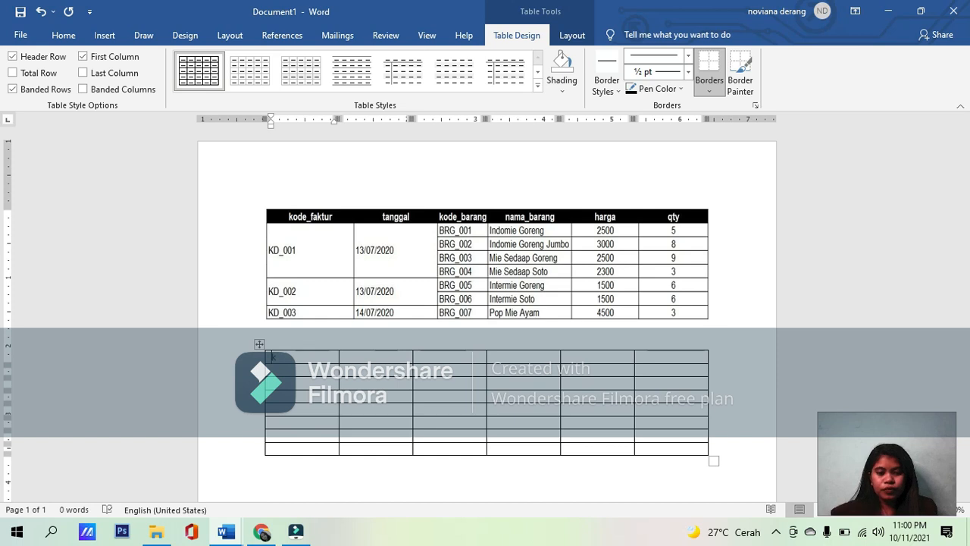
text(ode)
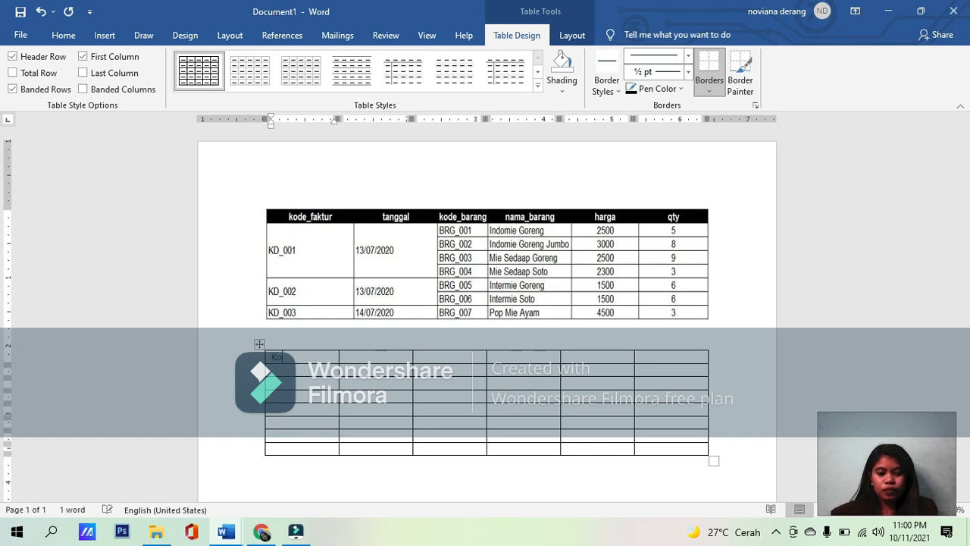
text( faktur)
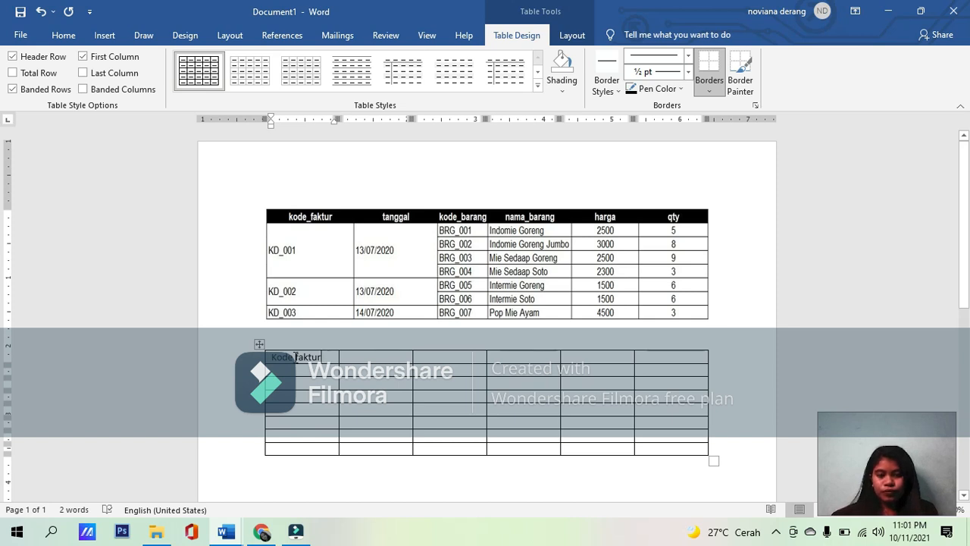
click(295, 358)
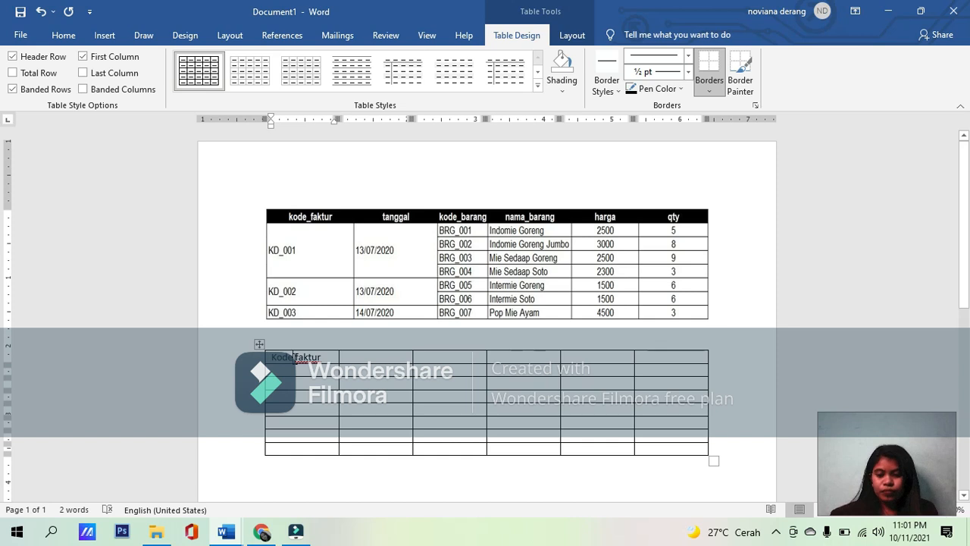
text(_)
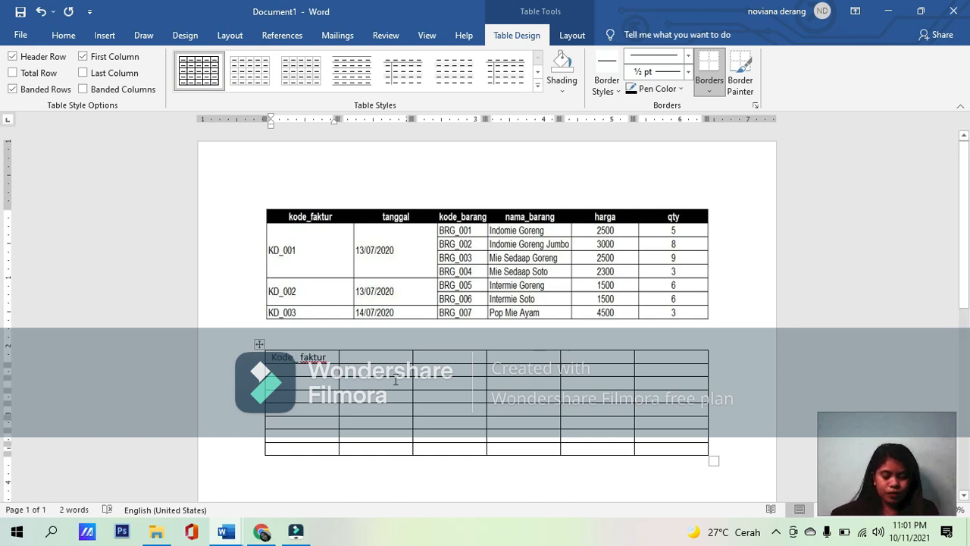
Step: Enter "tanggal" and "Kode_barang" as the second and third column headers of the new table
click(378, 353)
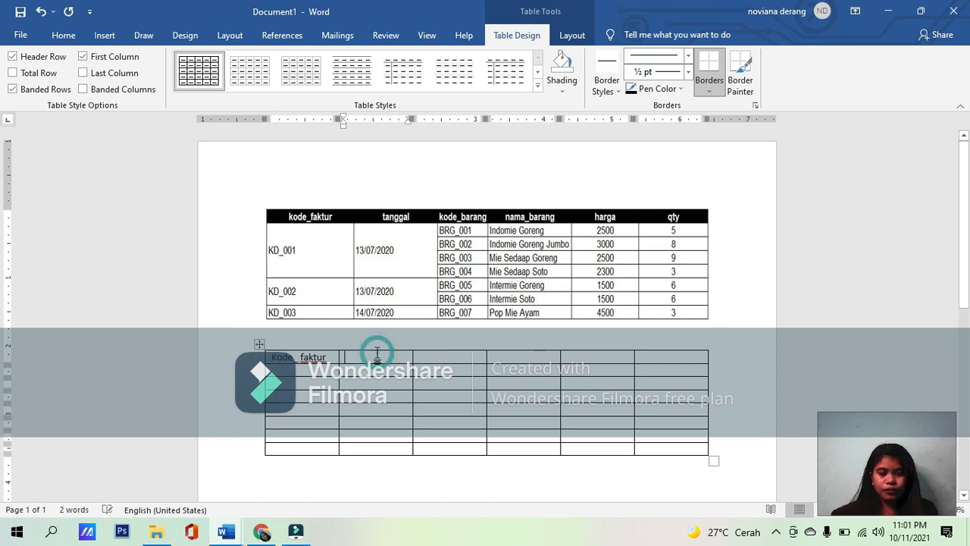
text(tanggal)
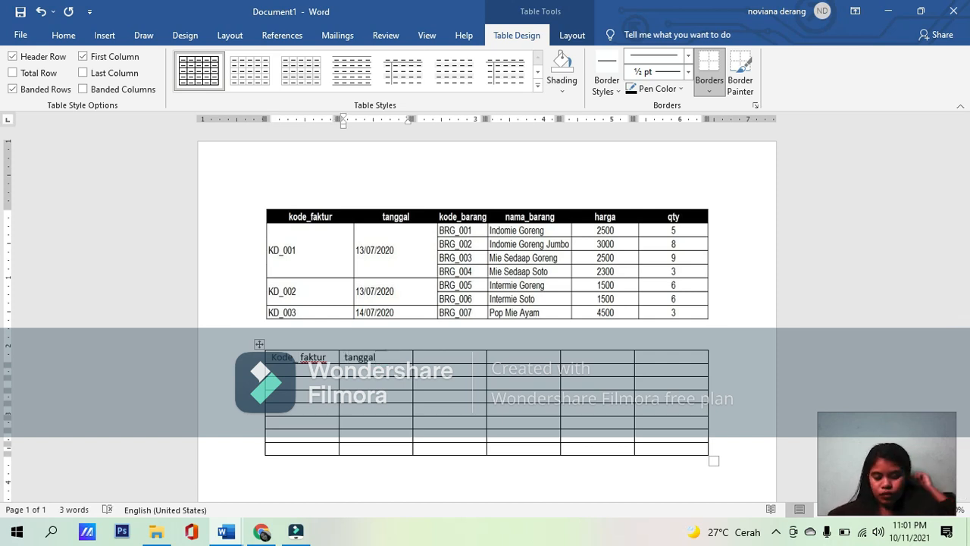
click(466, 356)
text(kode)
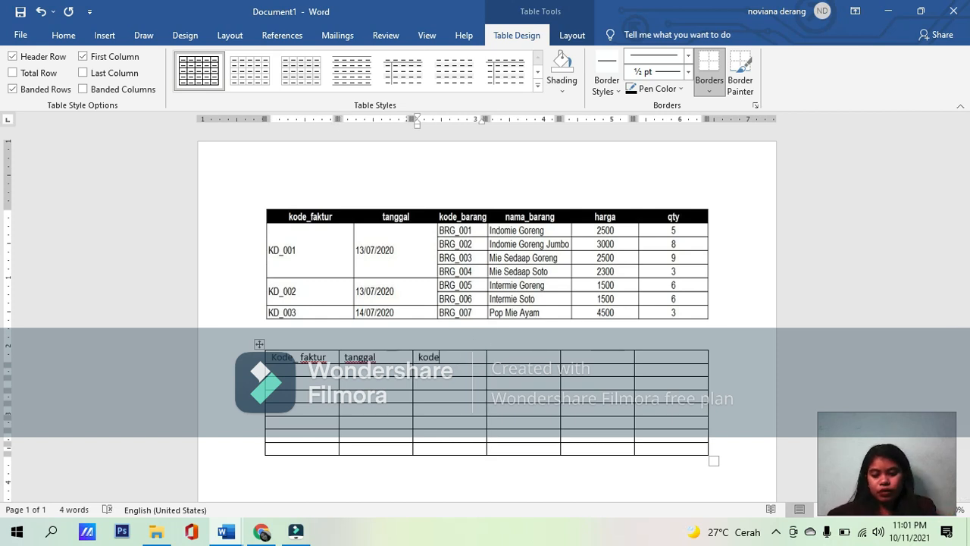
text(_+)
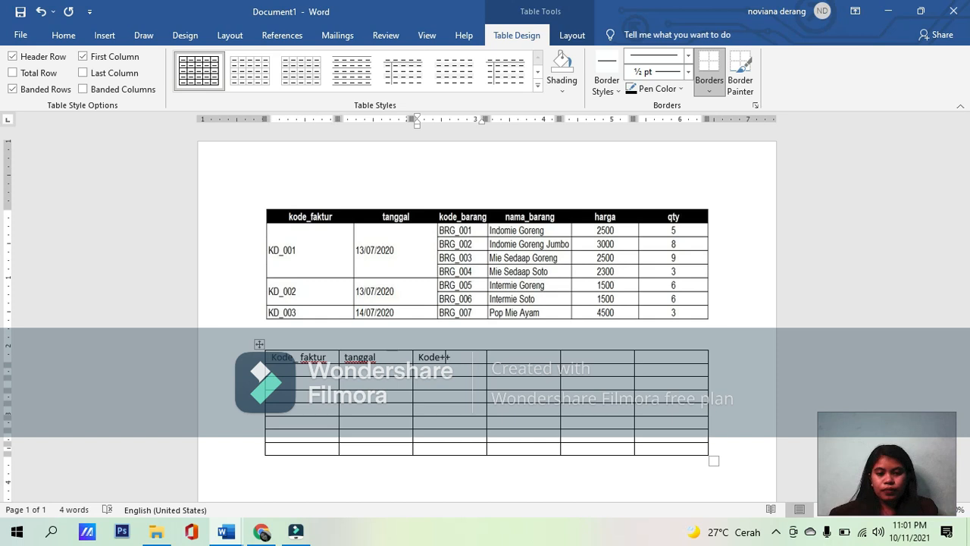
key(BackSpace)
key(BackSpace)
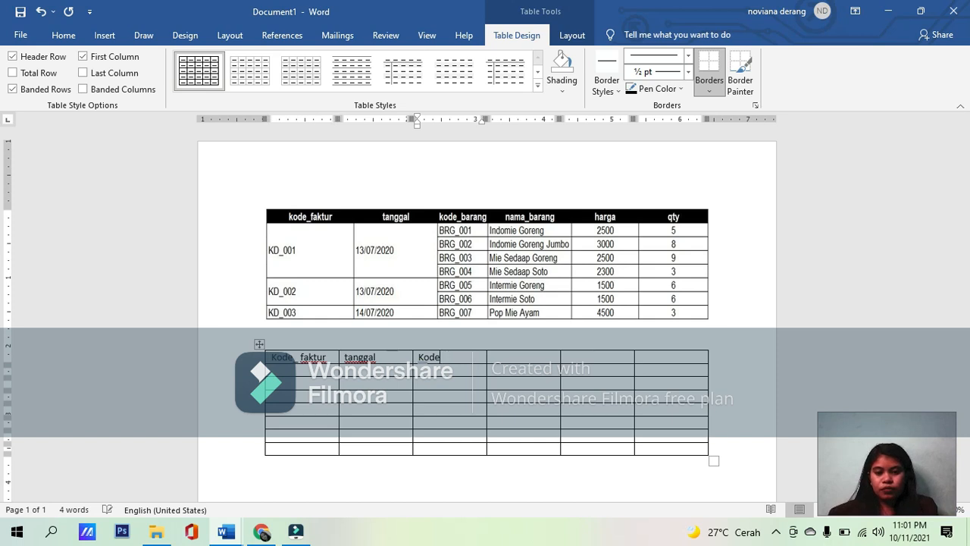
text(_baran)
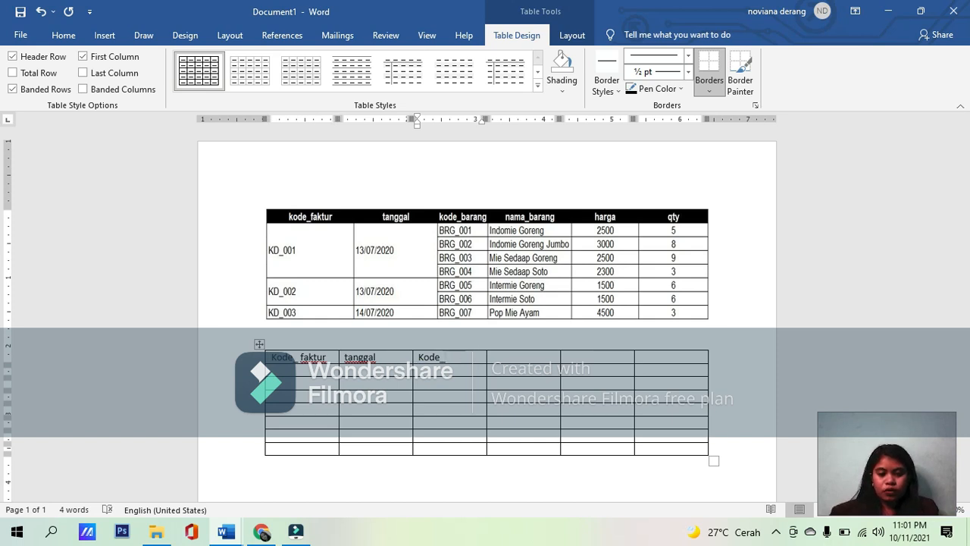
text(g)
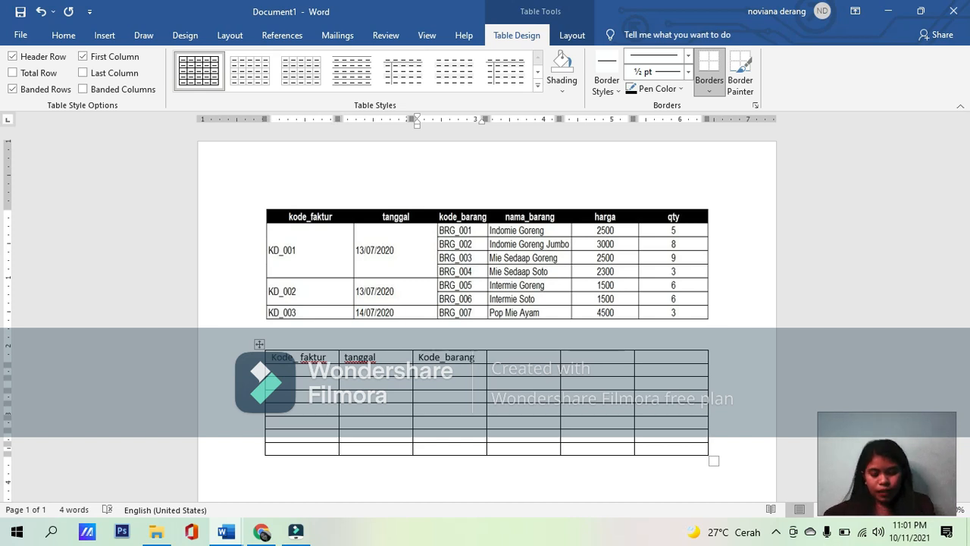
Step: Enter "Nama_barang" and "harga" as the fourth and fifth column headers of the new table
click(509, 360)
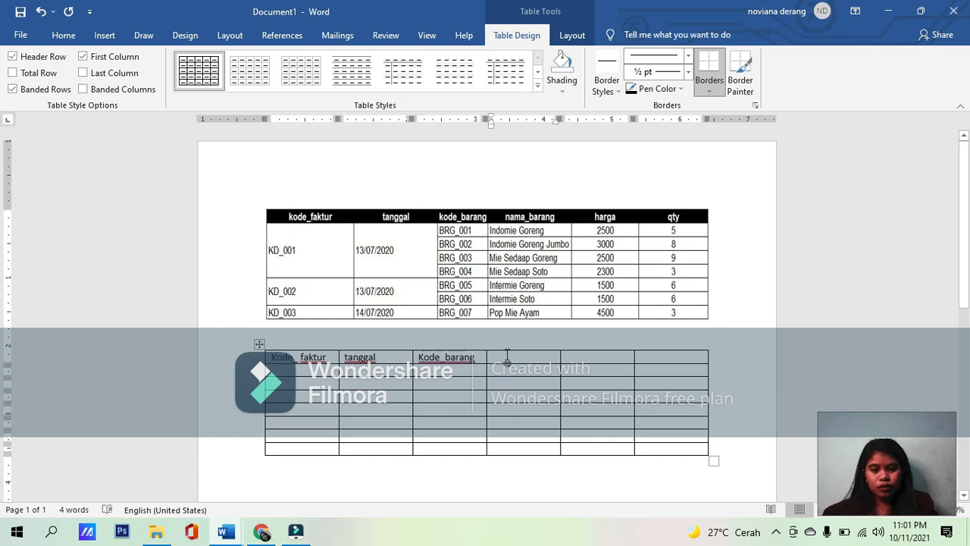
text(nama_)
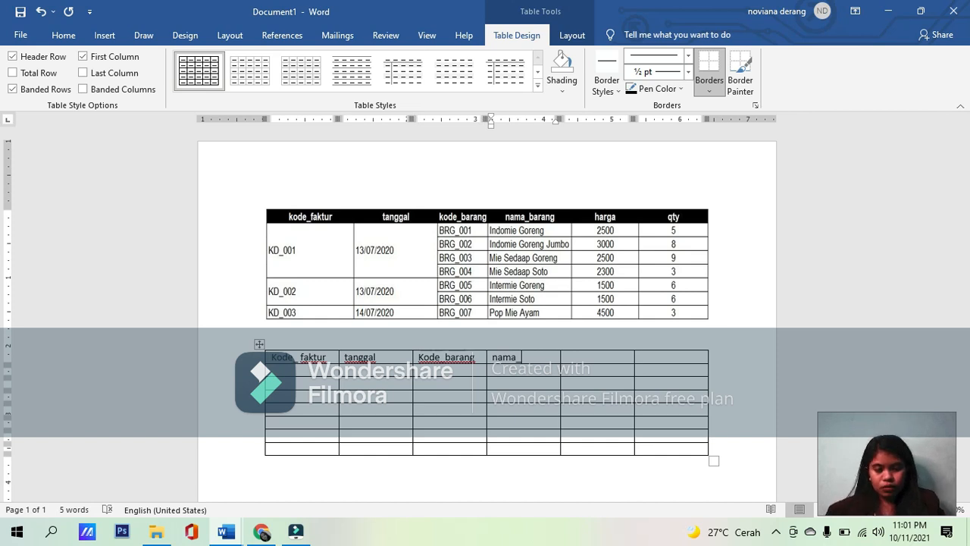
text(barang)
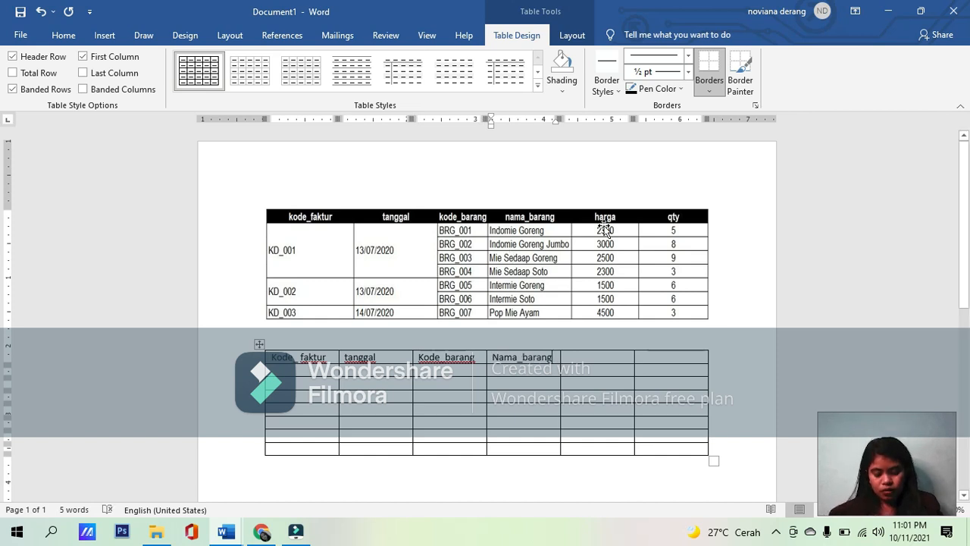
click(596, 354)
text(harga)
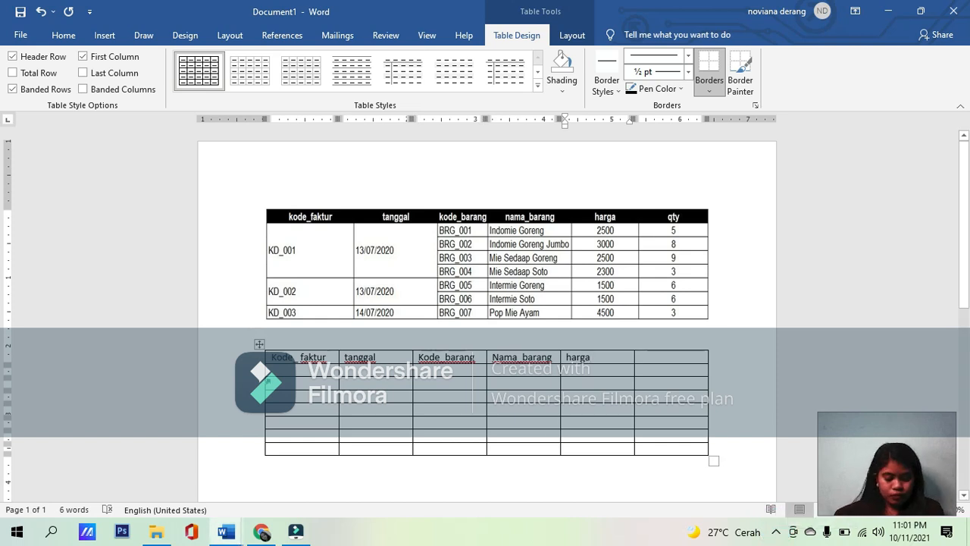
Step: Fill the first four data rows of the new table's Kode_ faktur column with "KD_001"
click(282, 371)
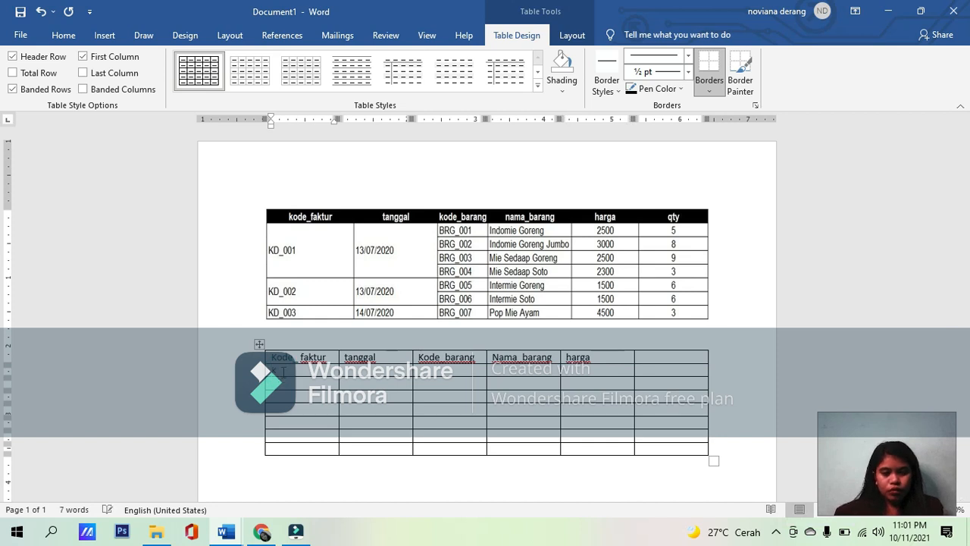
text(Kd)
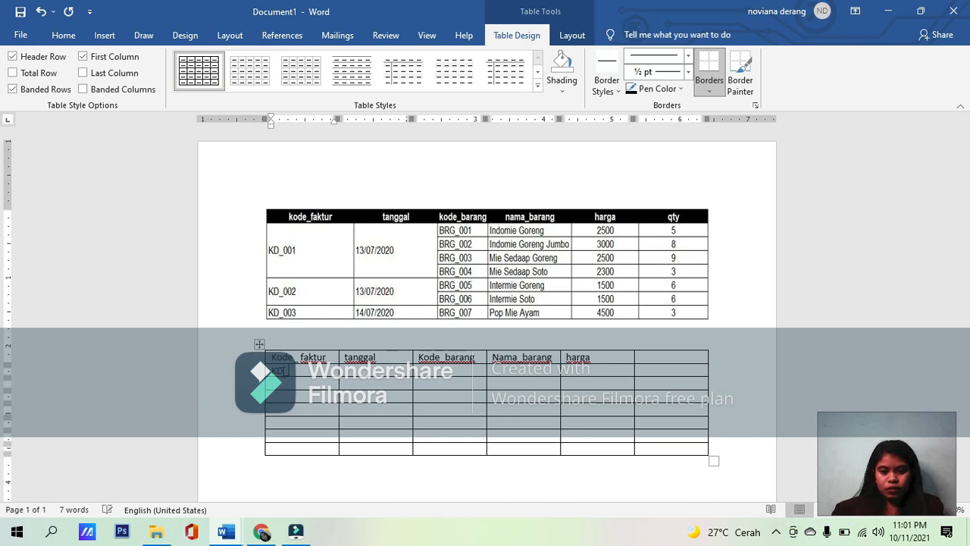
text(_001)
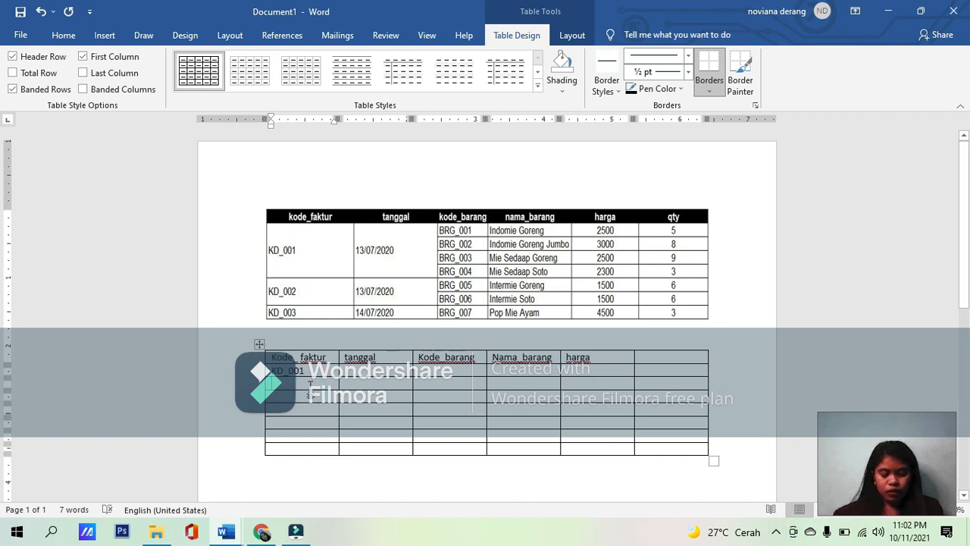
text(KD)
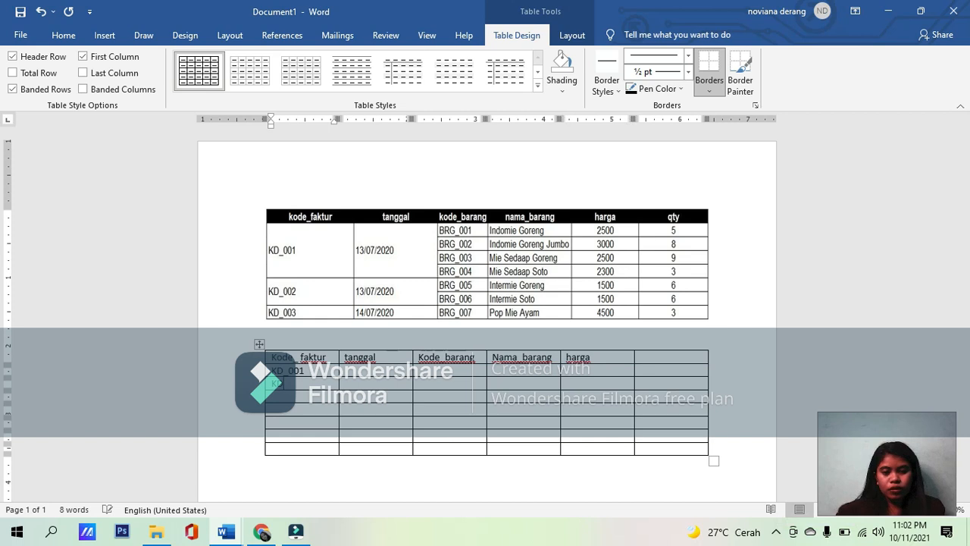
text(_001)
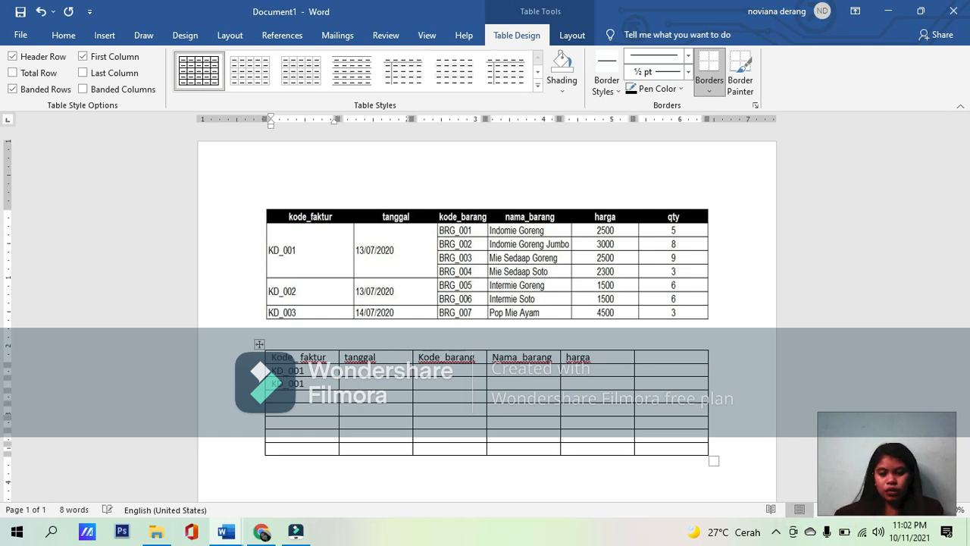
click(281, 403)
text(KD)
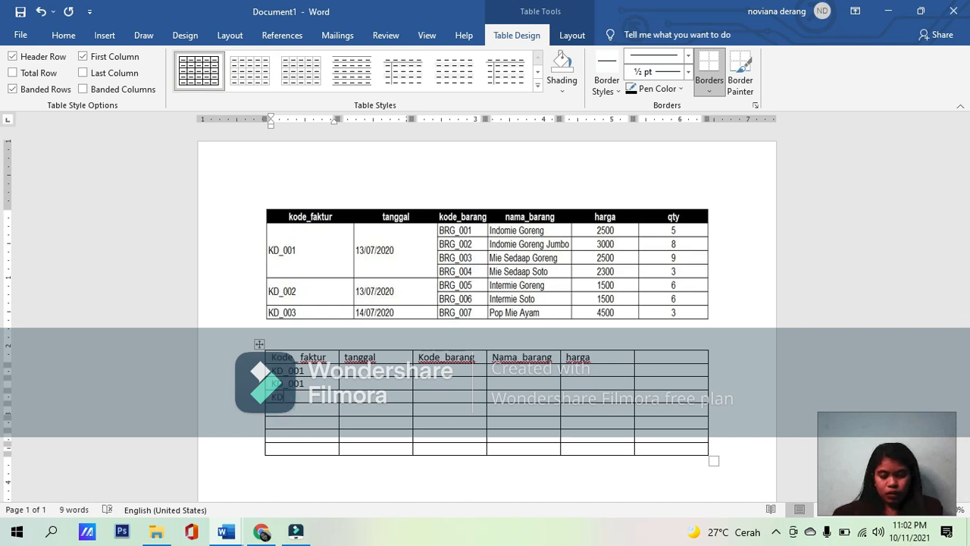
text(_001)
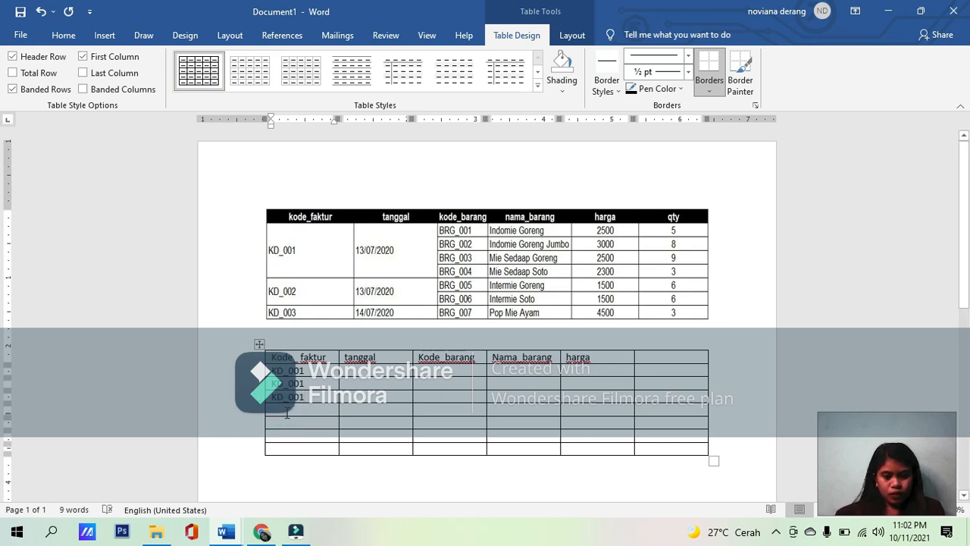
text(KD)
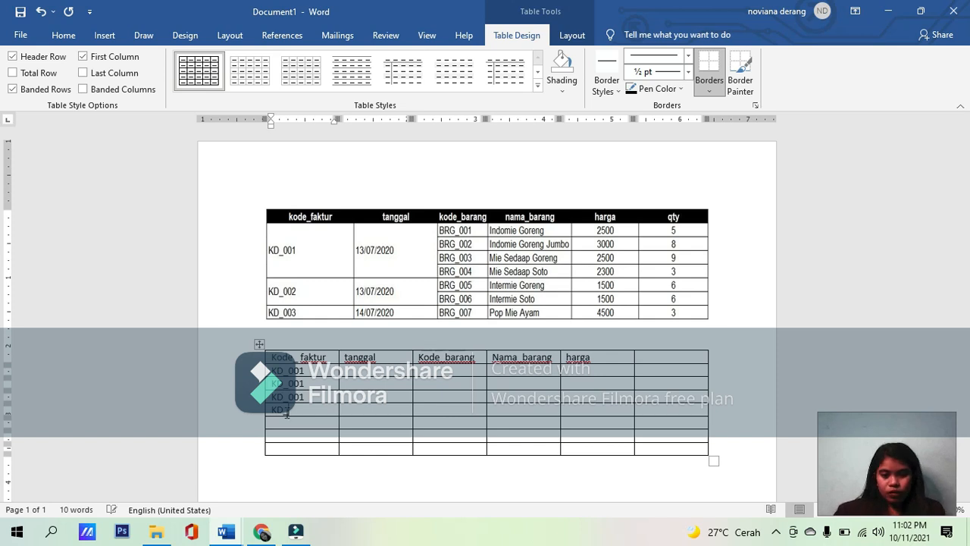
text(_001)
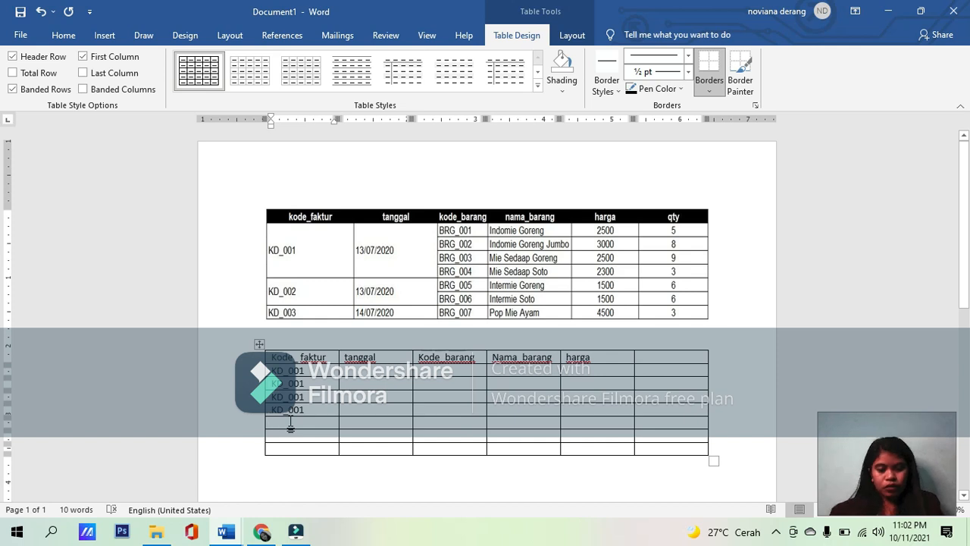
Step: Enter "KD_002" in the fifth and sixth data rows of the new table's Kode_ faktur column
text(KD_003)
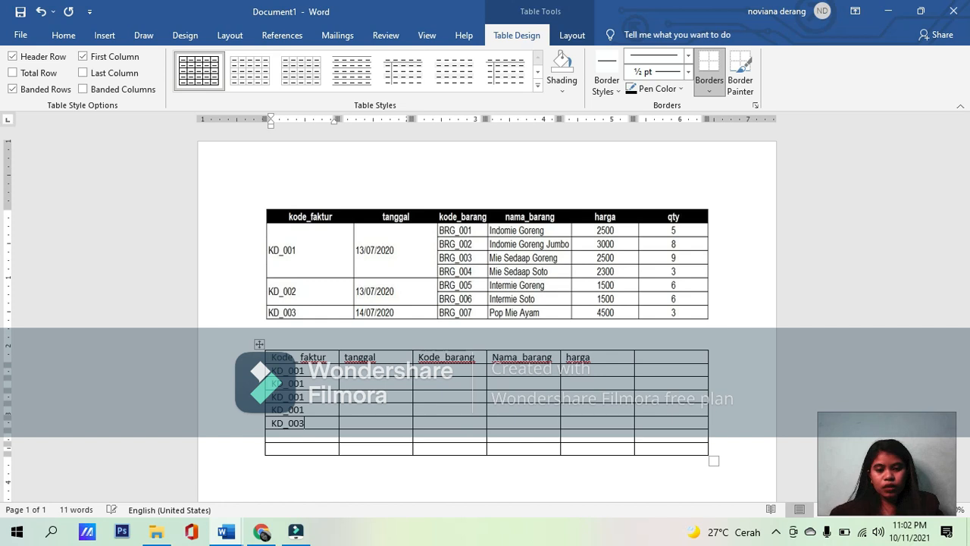
key(BackSpace)
text(2)
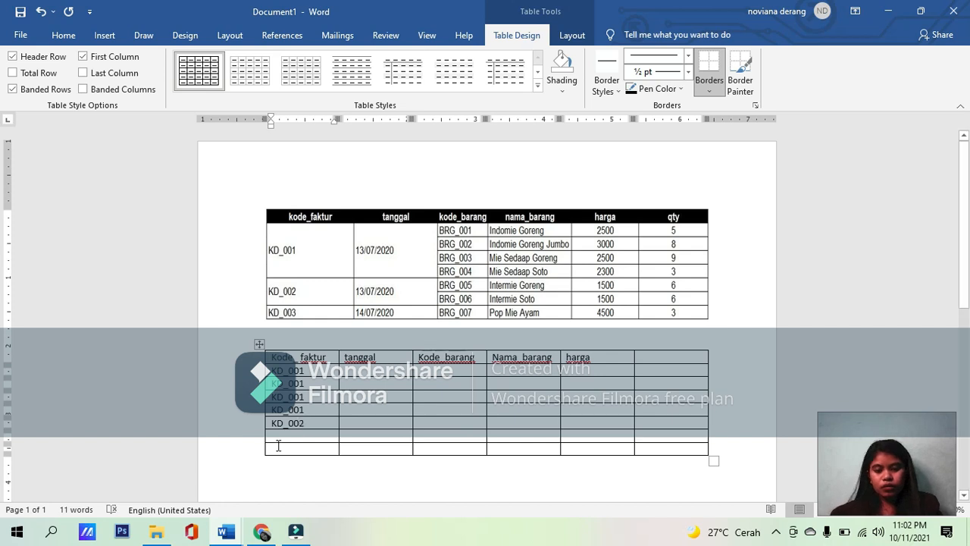
click(287, 437)
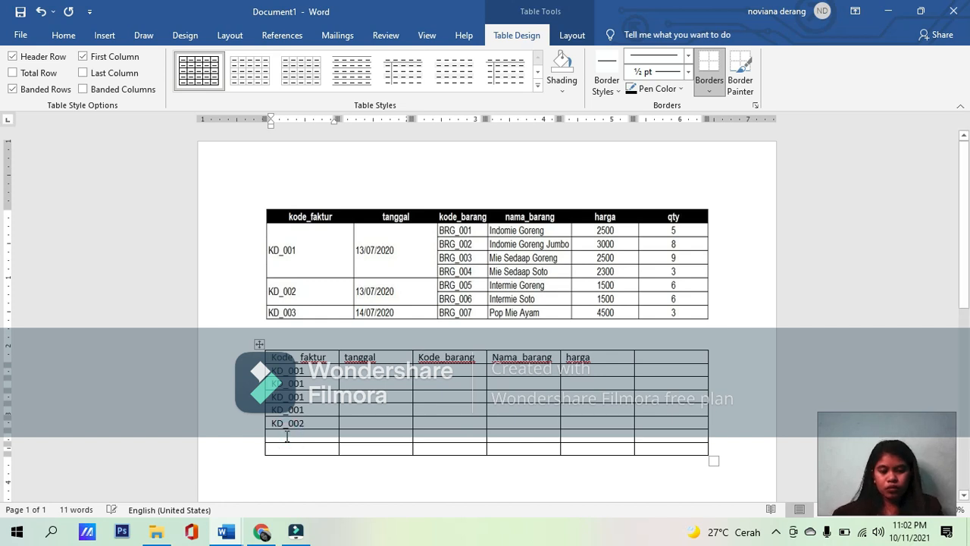
text(KD_)
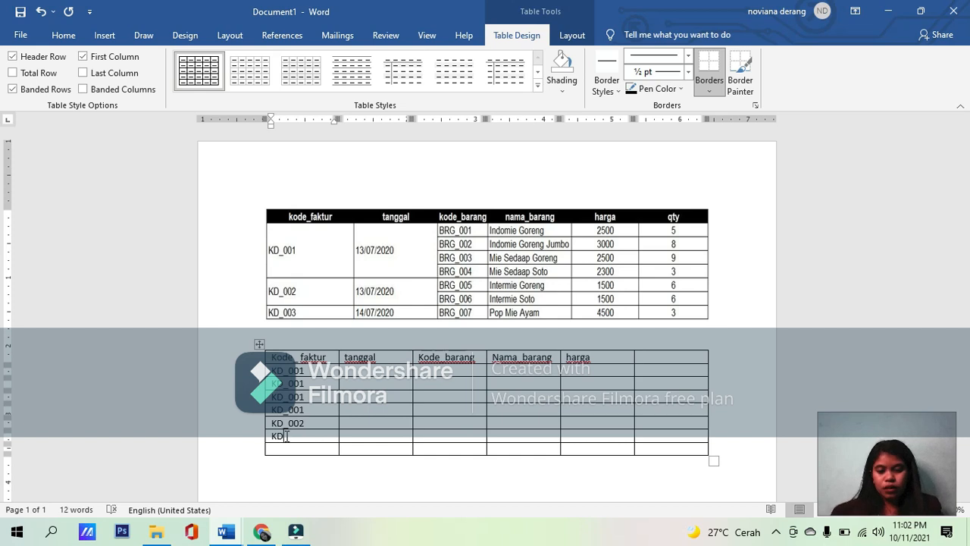
text(00)
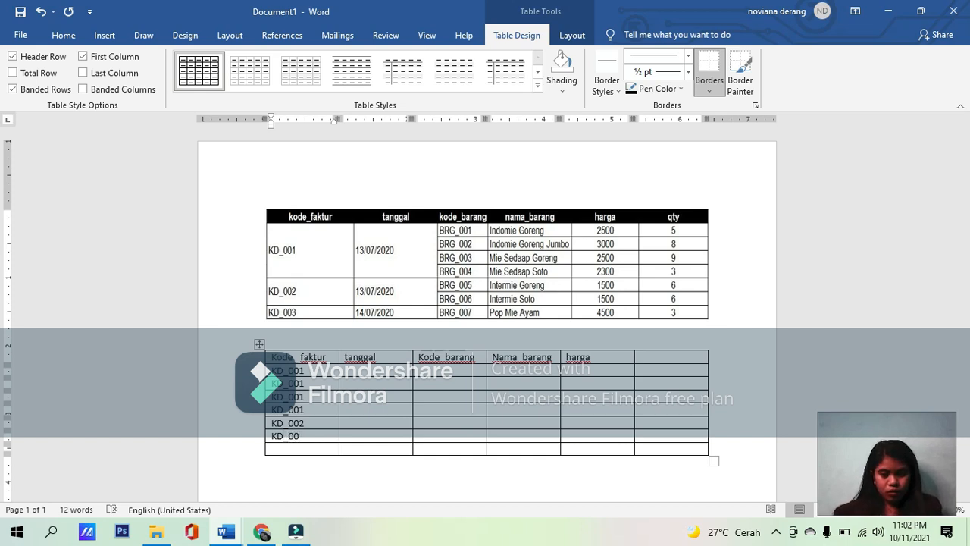
text(2)
Step: Enter "KD_003" in the last row of the new table's Kode_ faktur column
click(289, 447)
text(KD)
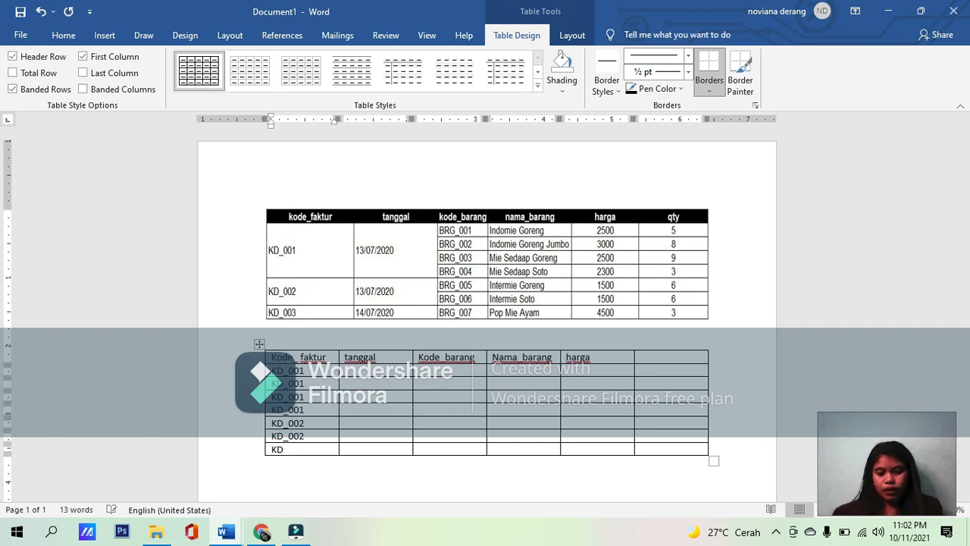
text(_00)
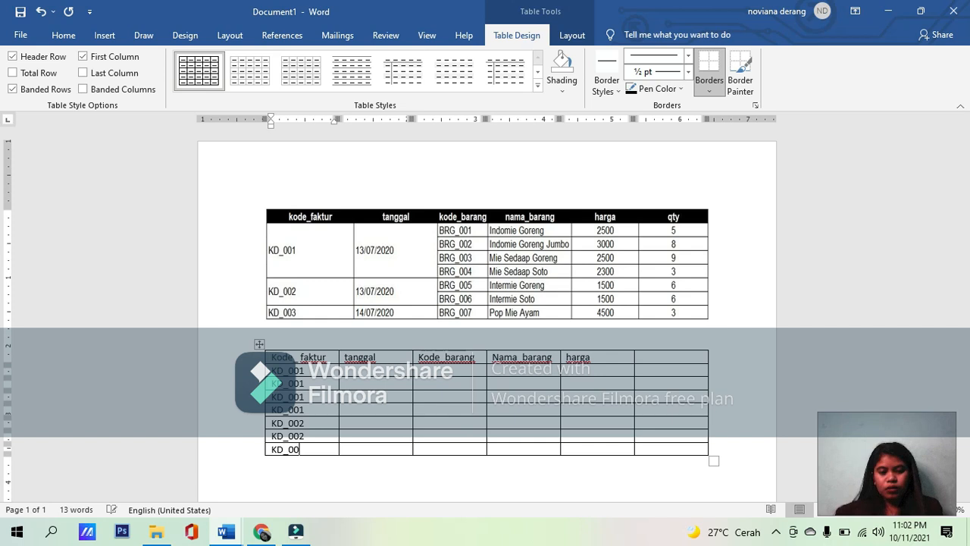
text(3)
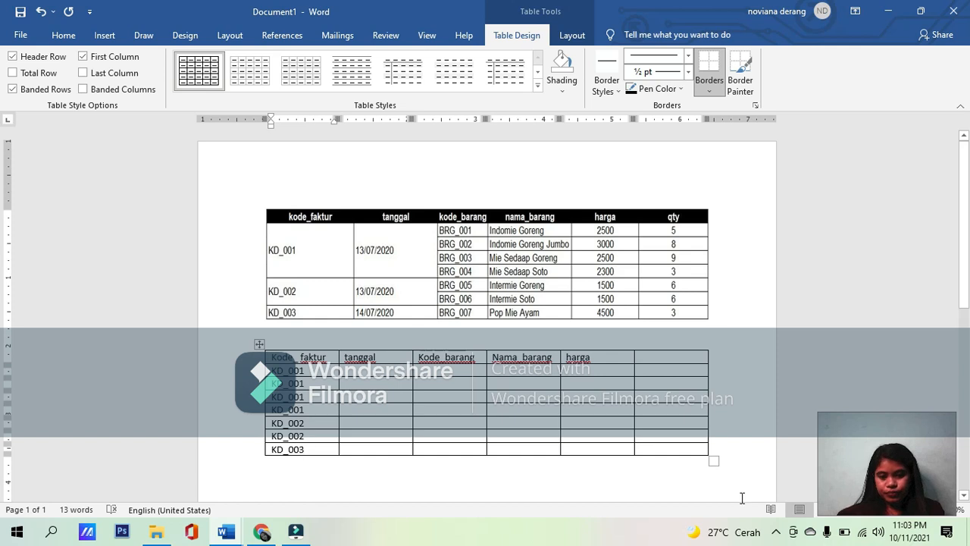
click(779, 532)
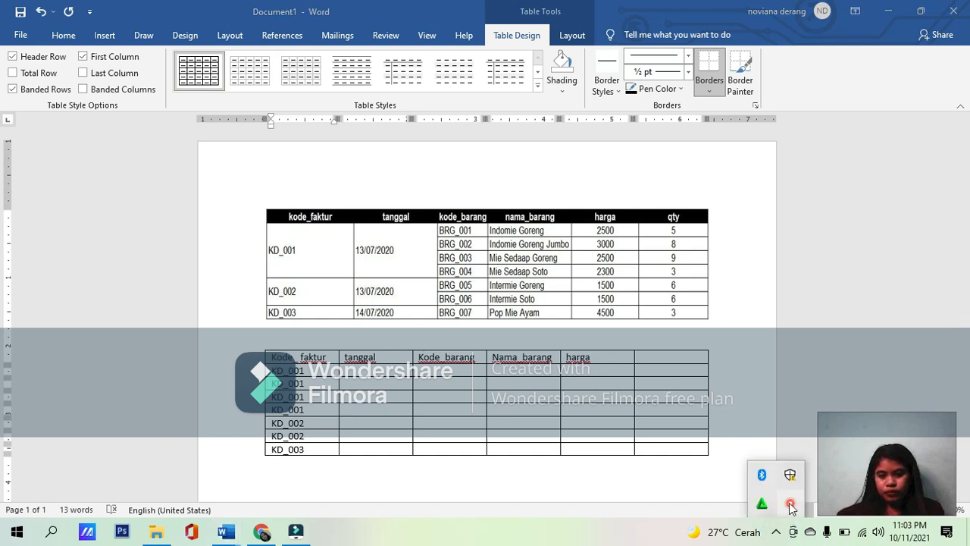
right_click(790, 506)
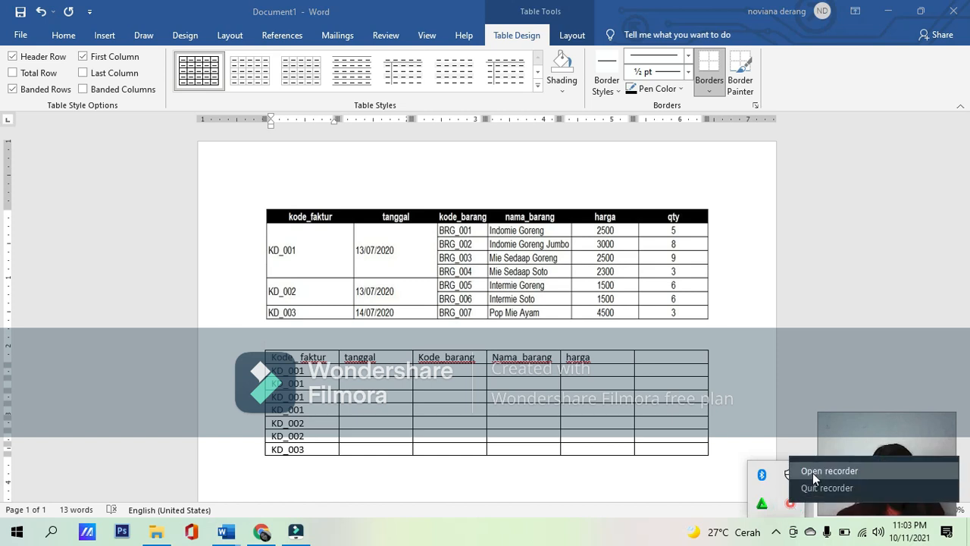
click(815, 469)
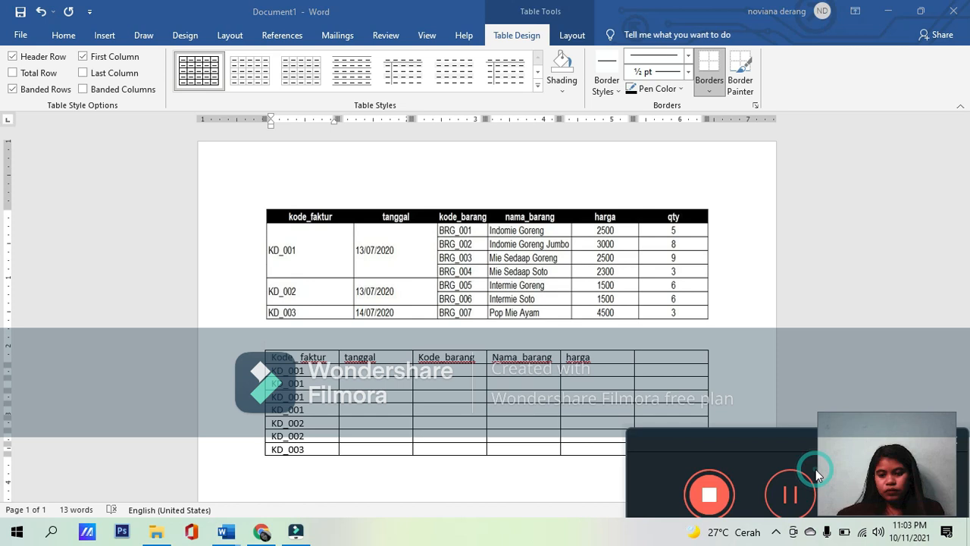
click(788, 494)
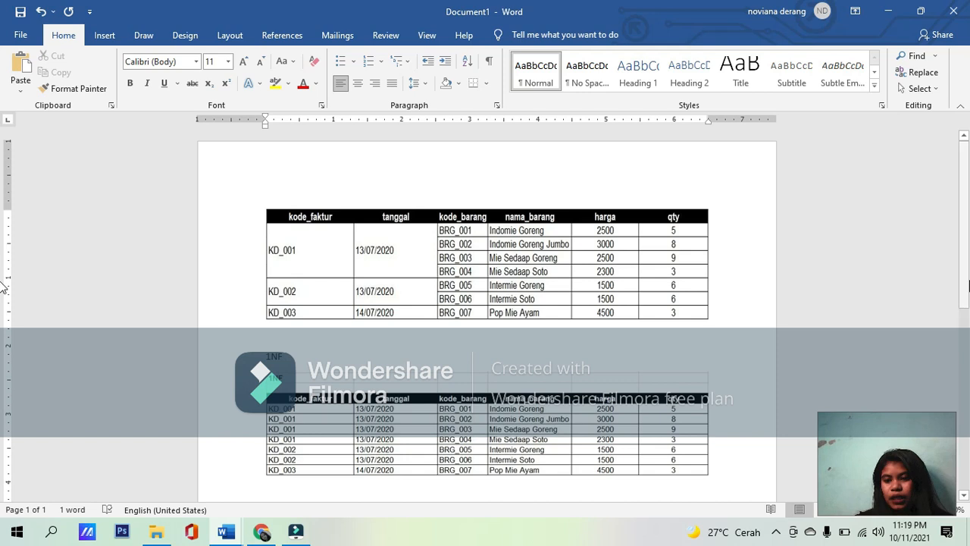
Step: Insert a table with 3 columns and 8 rows on a new line below the 1NF table
scroll(2, 300, down, 1)
scroll(2, 300, down, 2)
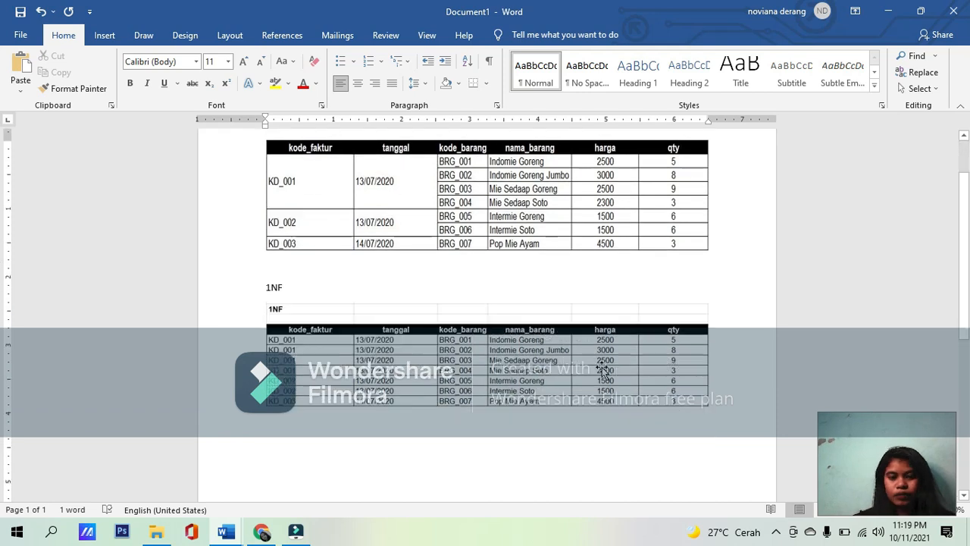
click(406, 430)
key(Return)
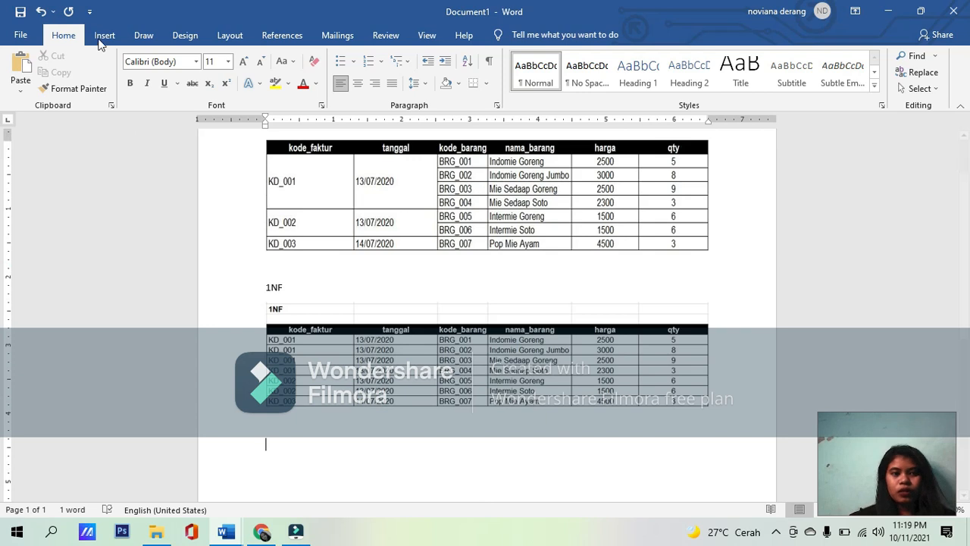
click(103, 35)
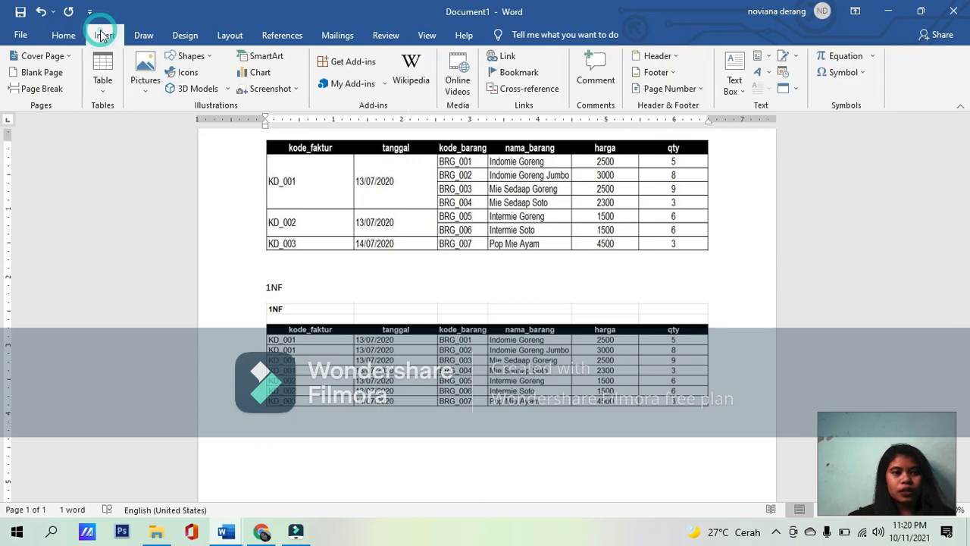
click(100, 70)
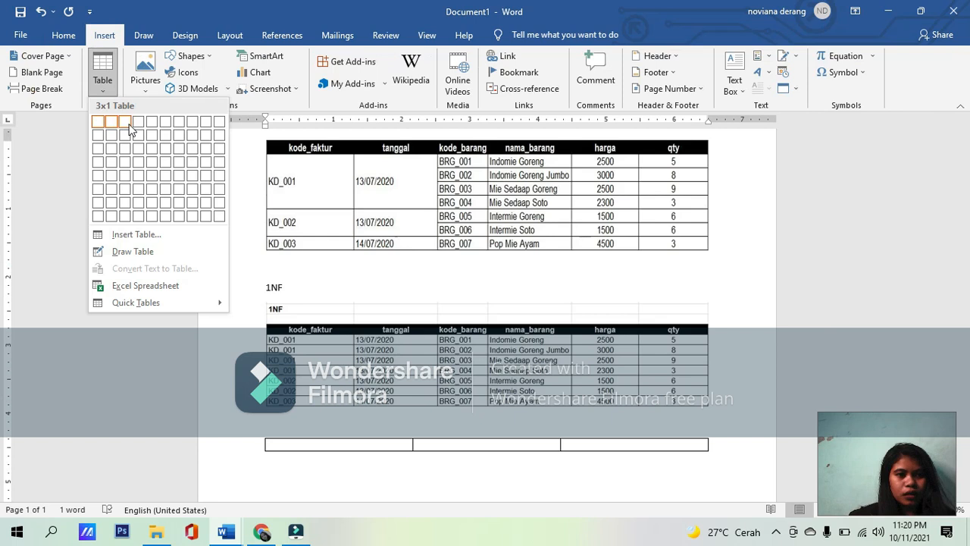
click(125, 212)
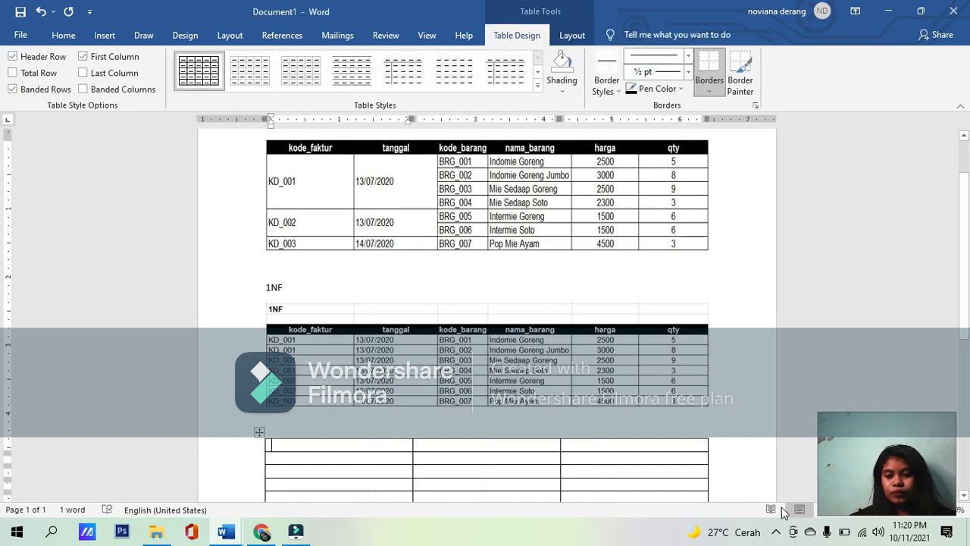
click(777, 533)
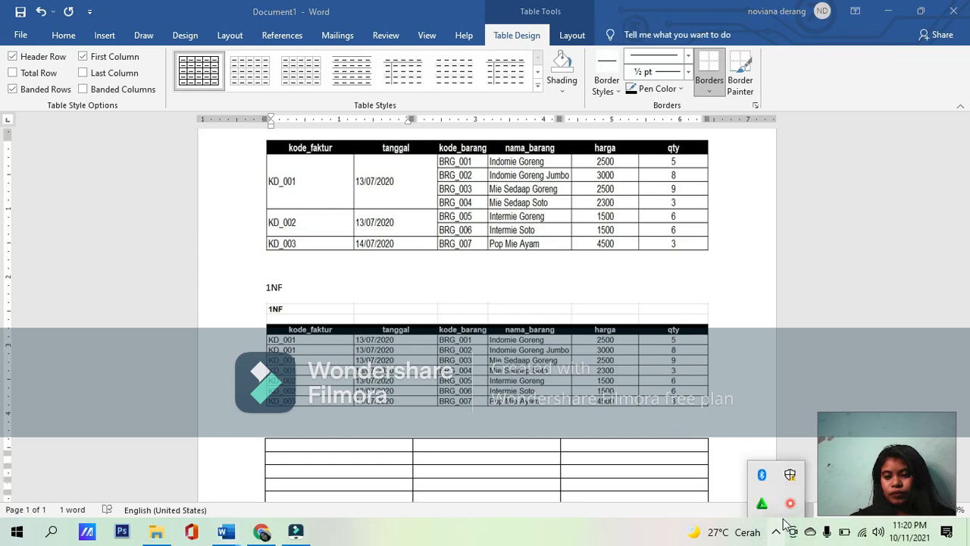
right_click(790, 503)
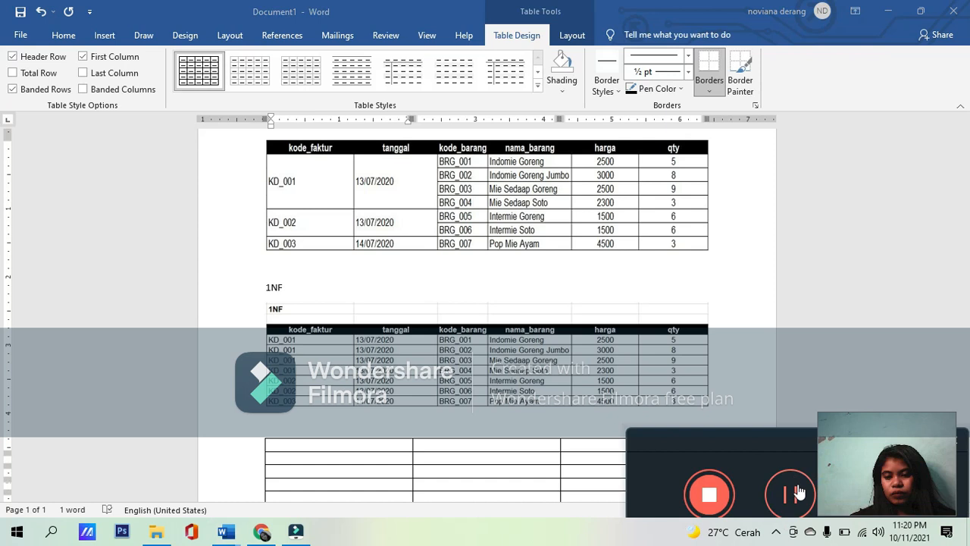
click(792, 493)
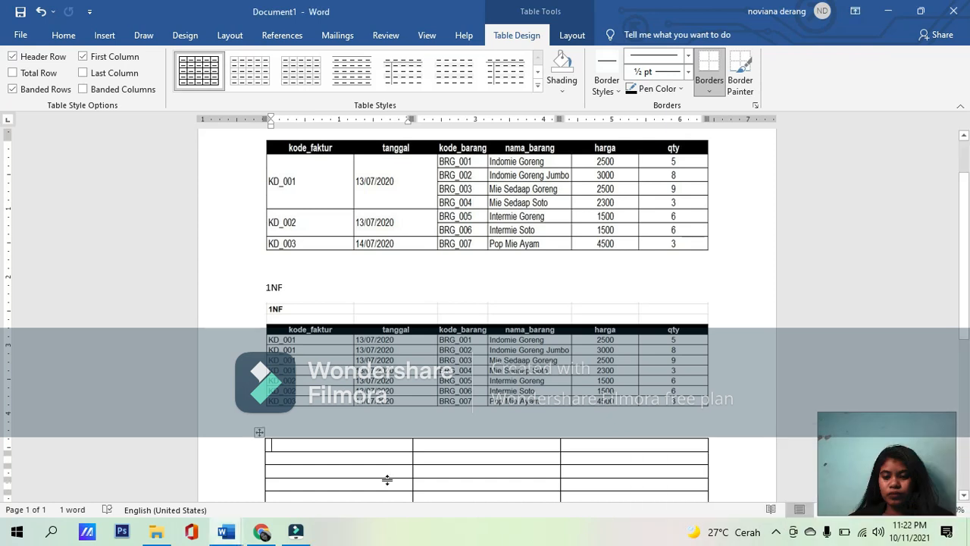
Step: Enter "Kode_barang" as the first column header of the new three-column table
click(331, 436)
click(329, 448)
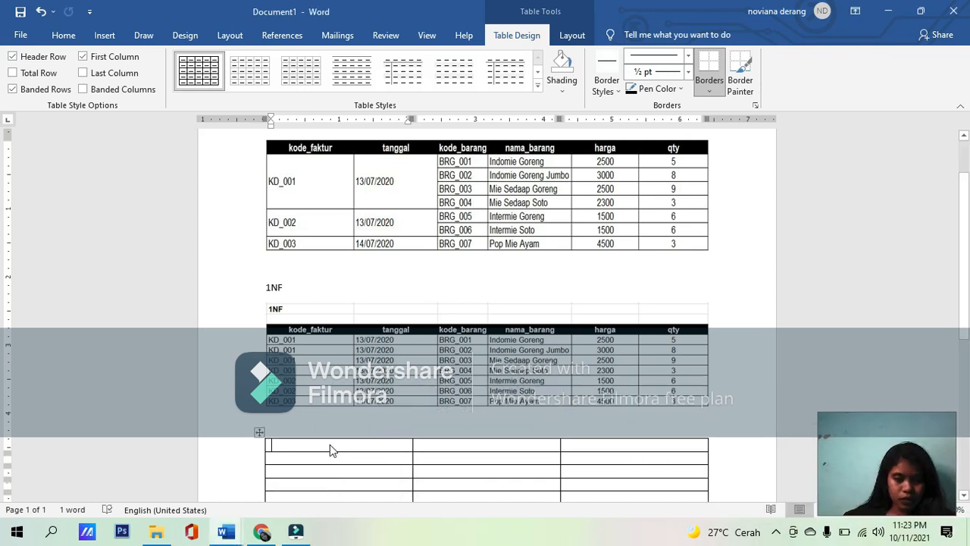
text(KODE)
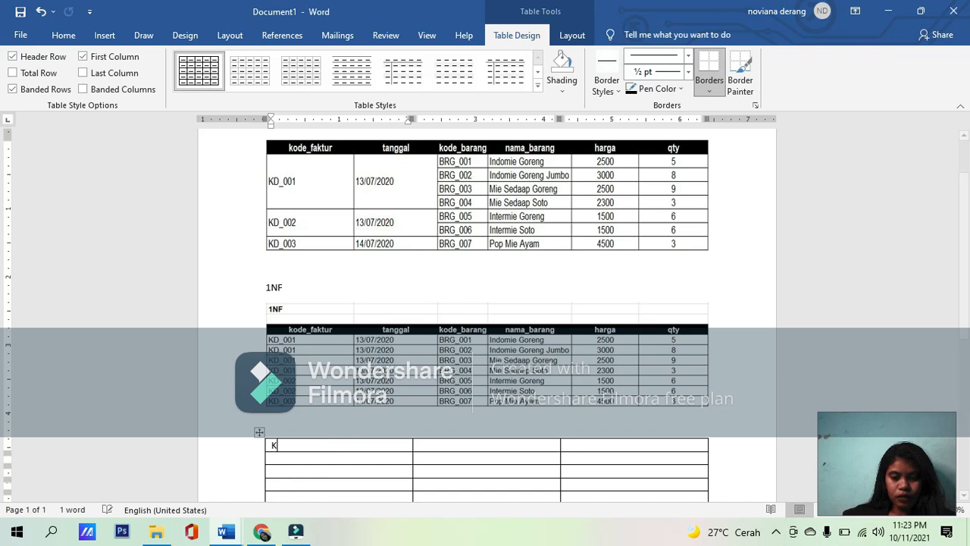
key(BackSpace)
key(BackSpace)
key(BackSpace)
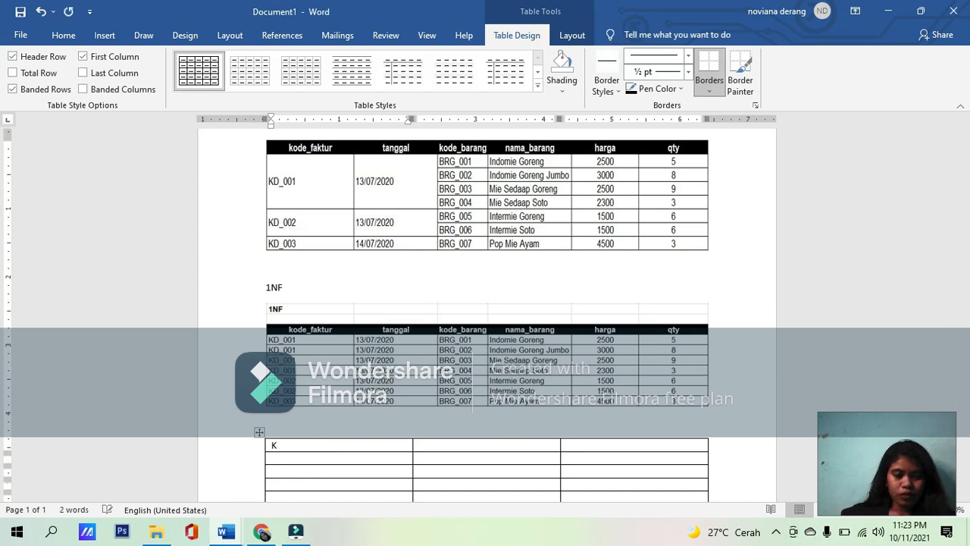
text(ode)
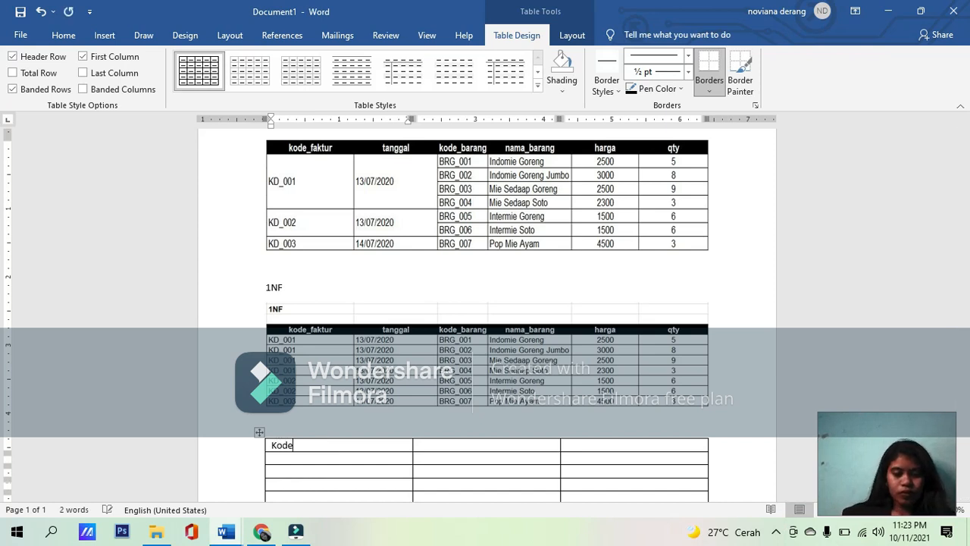
text(_barang)
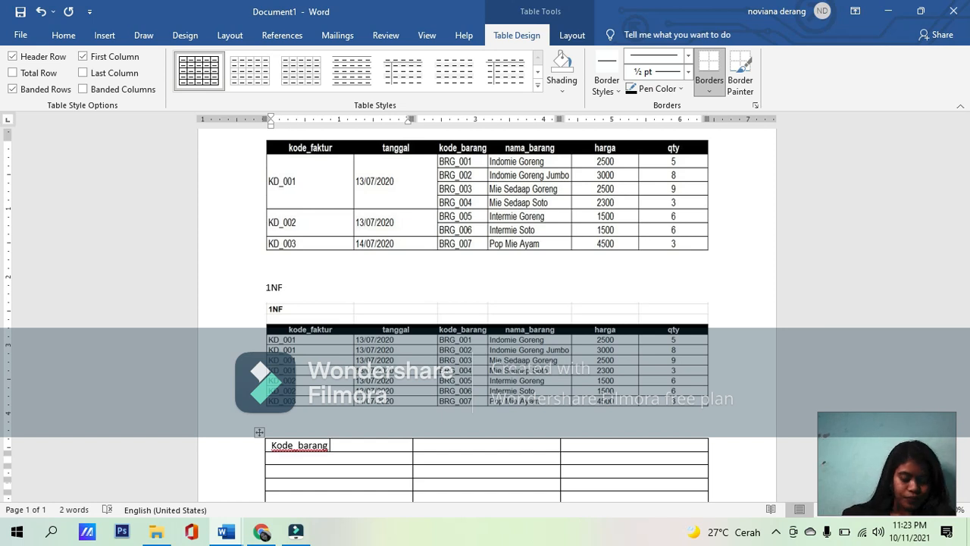
Step: Enter "Nama_barang" and "Harga" as the second and third column headers of the three-column table
click(469, 446)
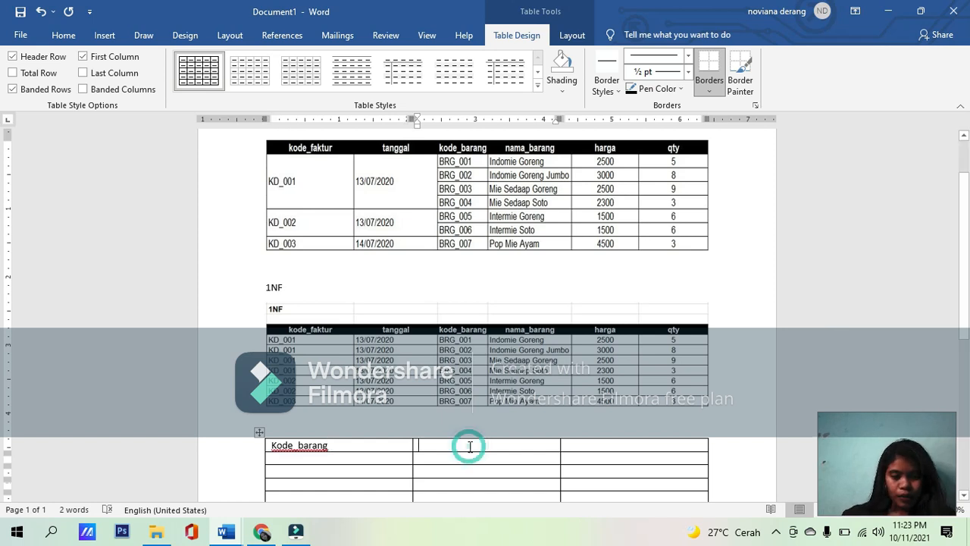
text(nam)
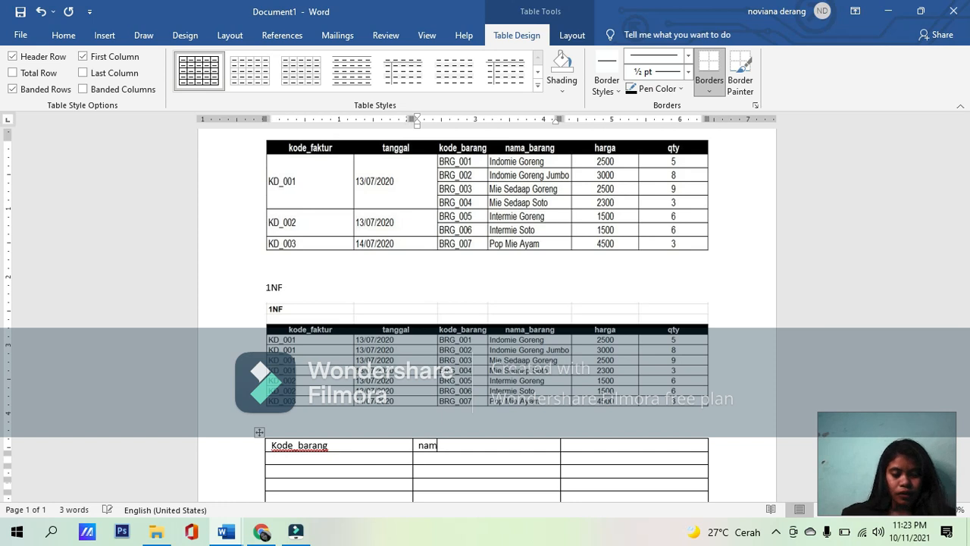
text(a_b)
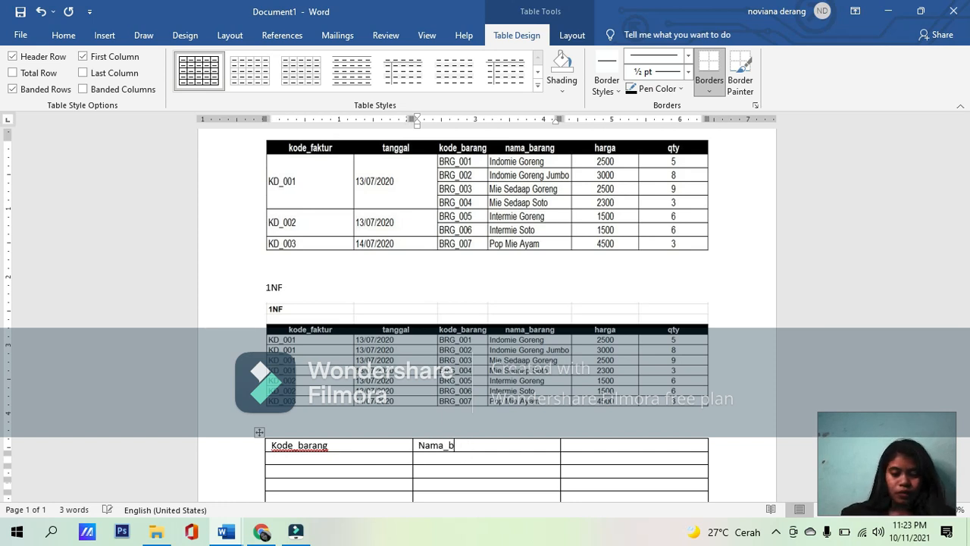
text(arang)
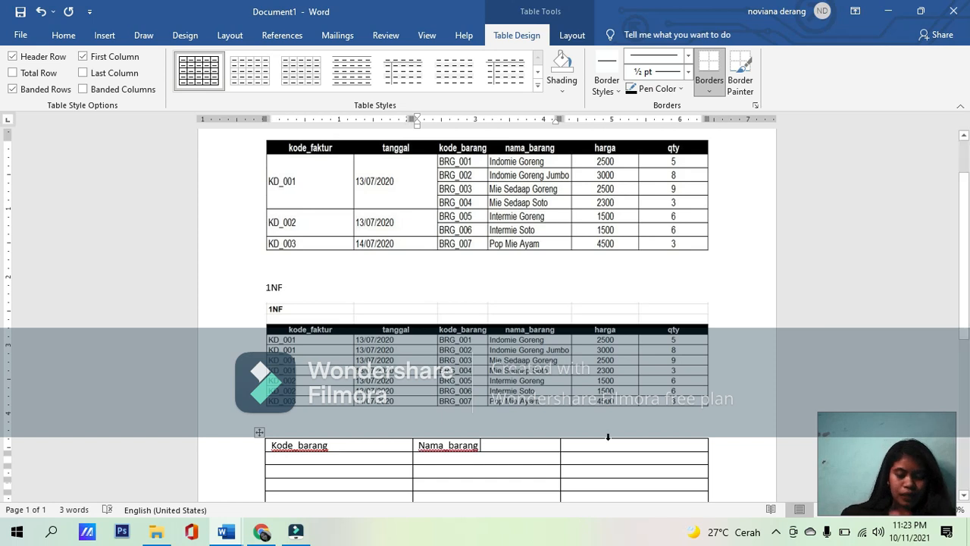
click(613, 446)
text(harga)
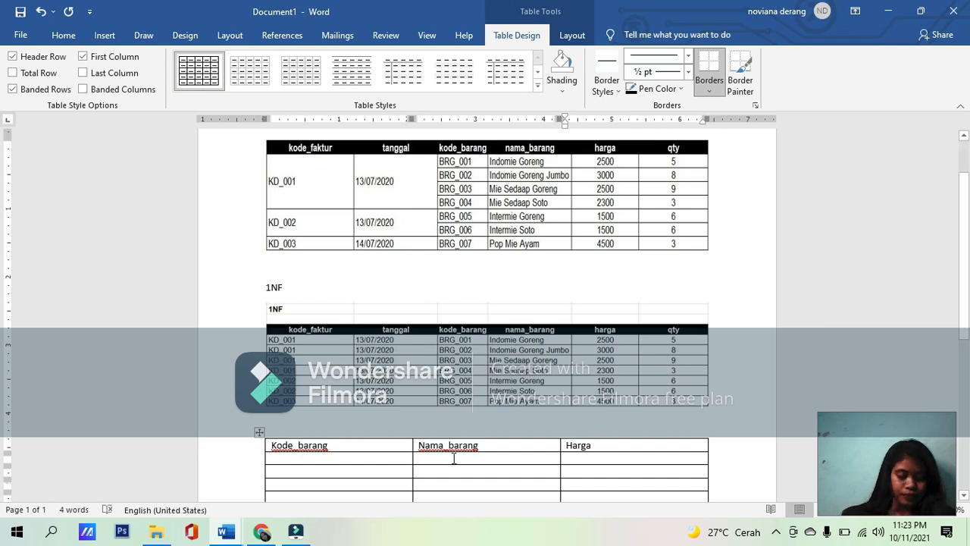
Step: Enter "BRG_001" in the first data row of the Kode_barang column and move to the row below
click(322, 457)
text(br)
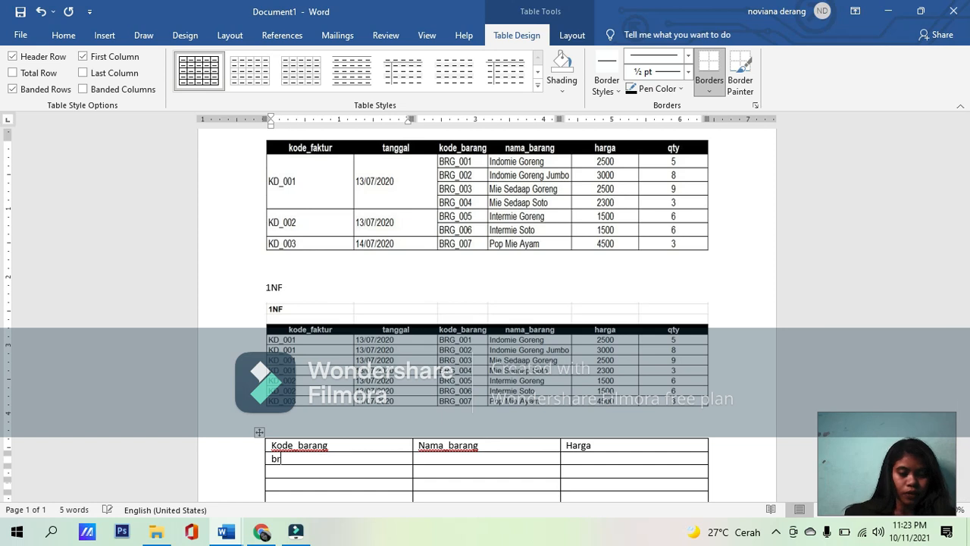
key(BackSpace)
key(BackSpace)
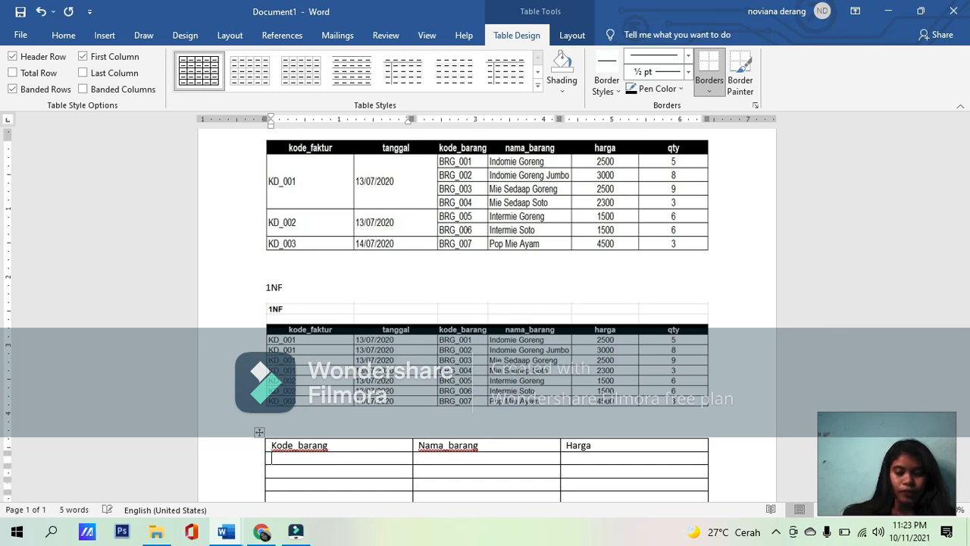
text(BRG )
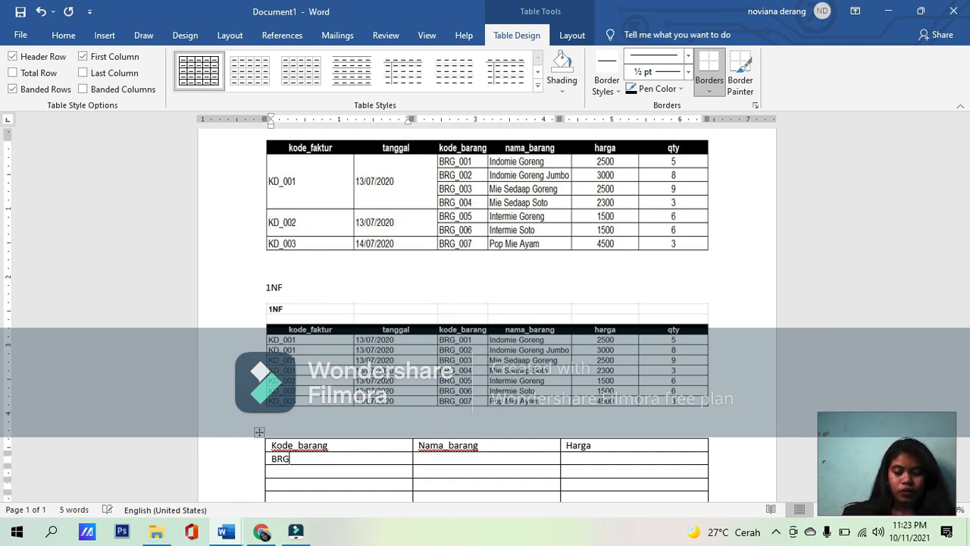
text(001)
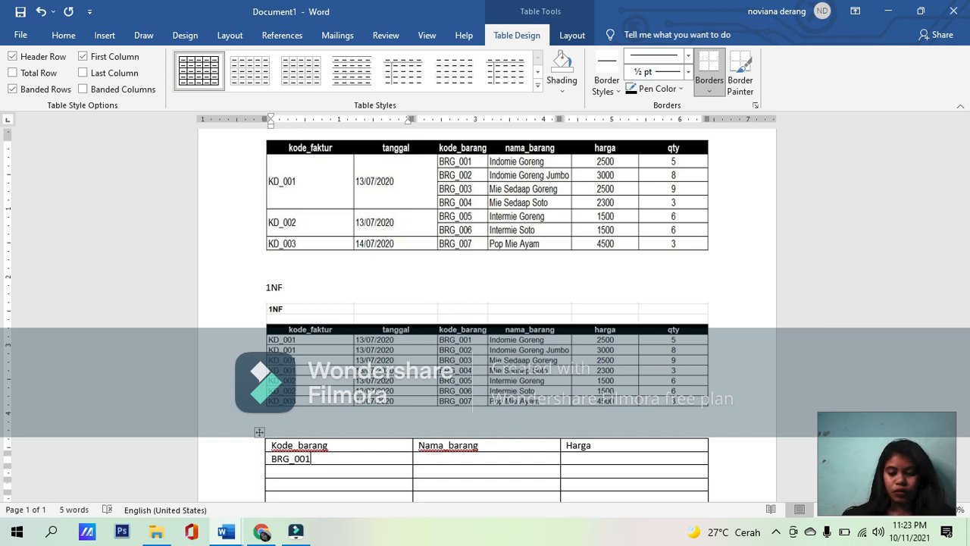
key(Down)
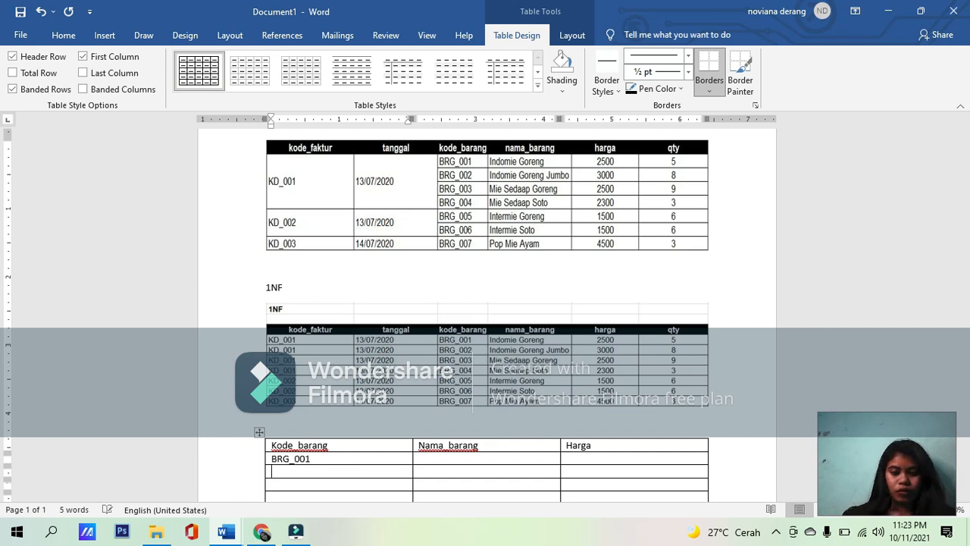
Step: Enter "BRG_002" and "BRG_003" in the second and third data rows of the Kode_barang column
text(B)
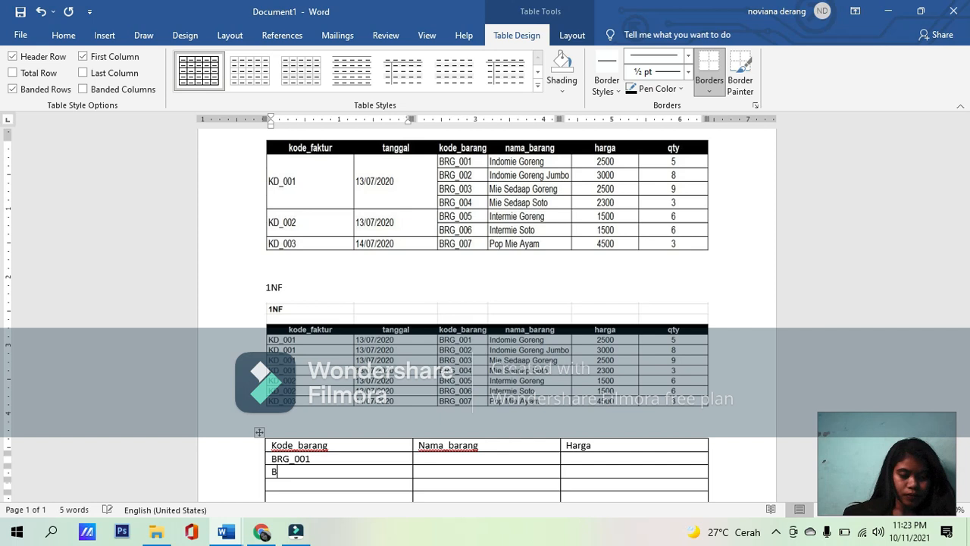
text(RG_)
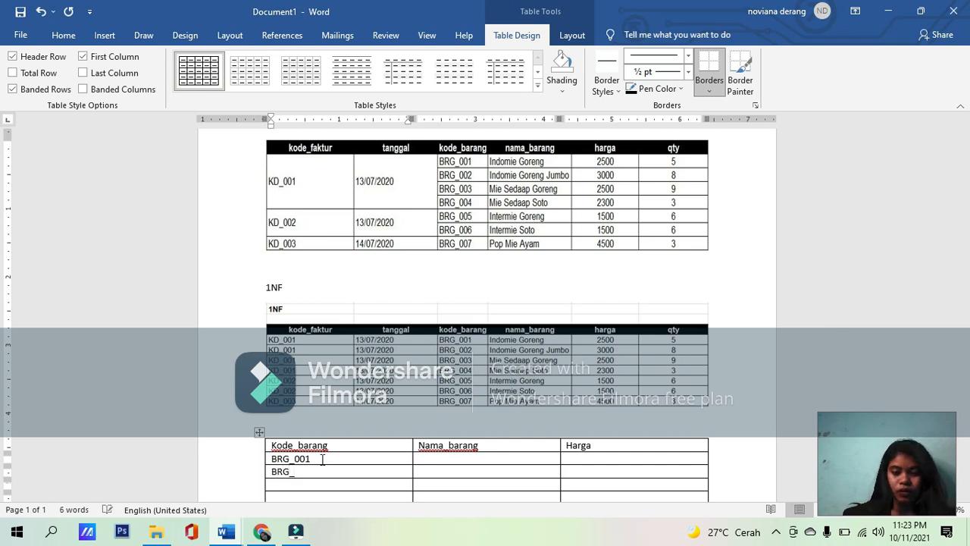
text(002)
key(Down)
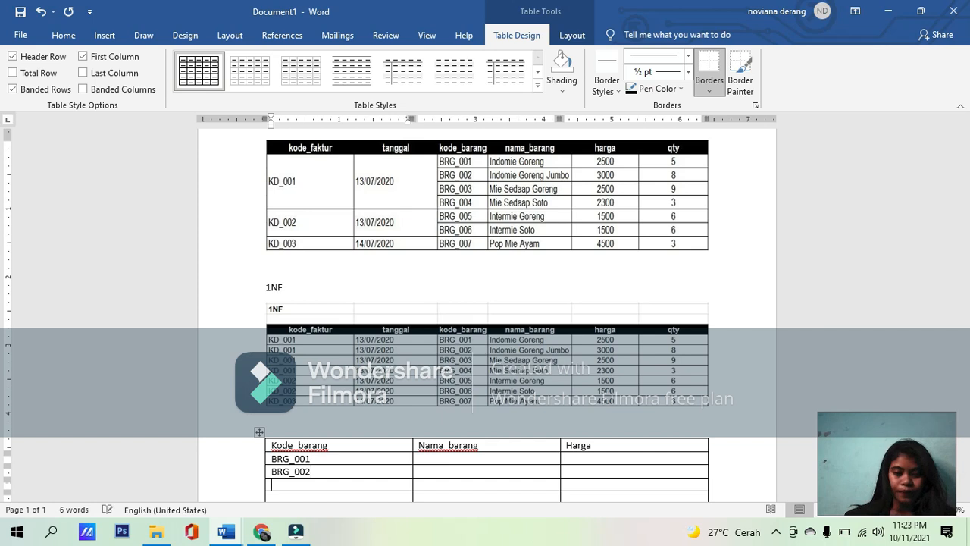
text(B)
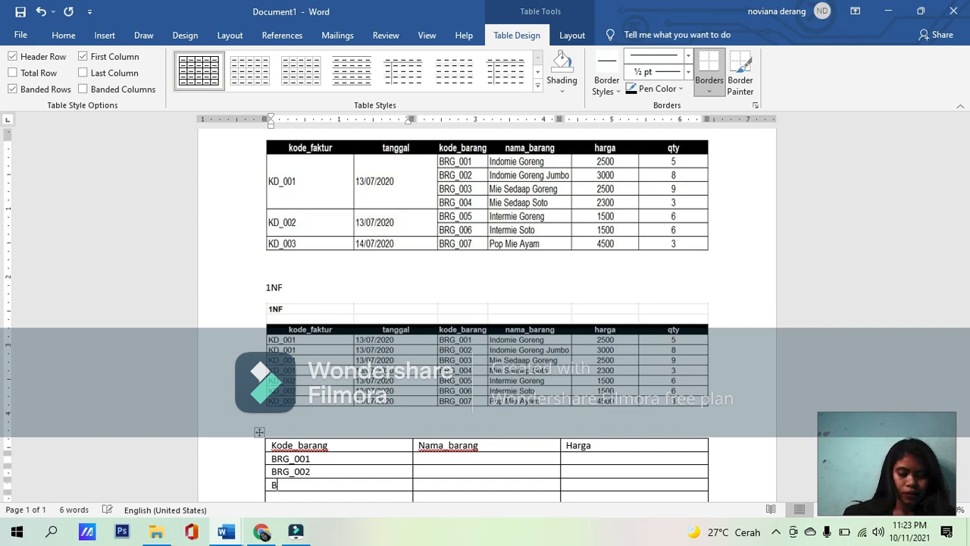
text(RG_)
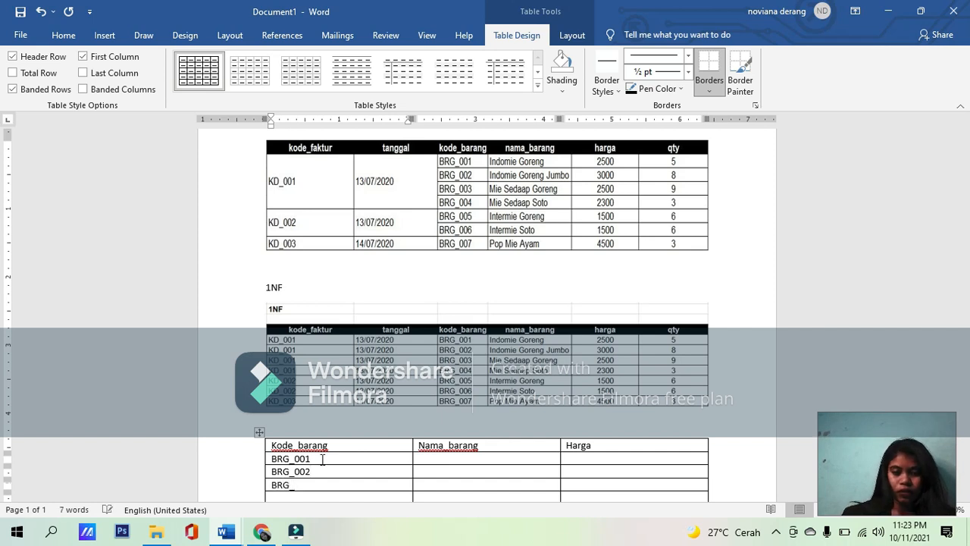
text(003)
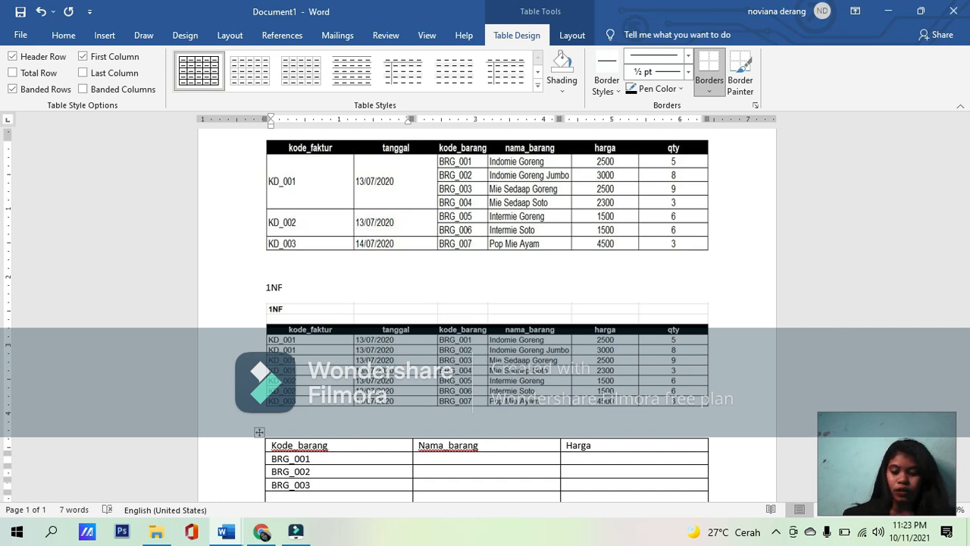
key(Down)
Step: Enter "BRG_004" and "BRG_005" in the fourth and fifth data rows of the Kode_barang column
text(BRG)
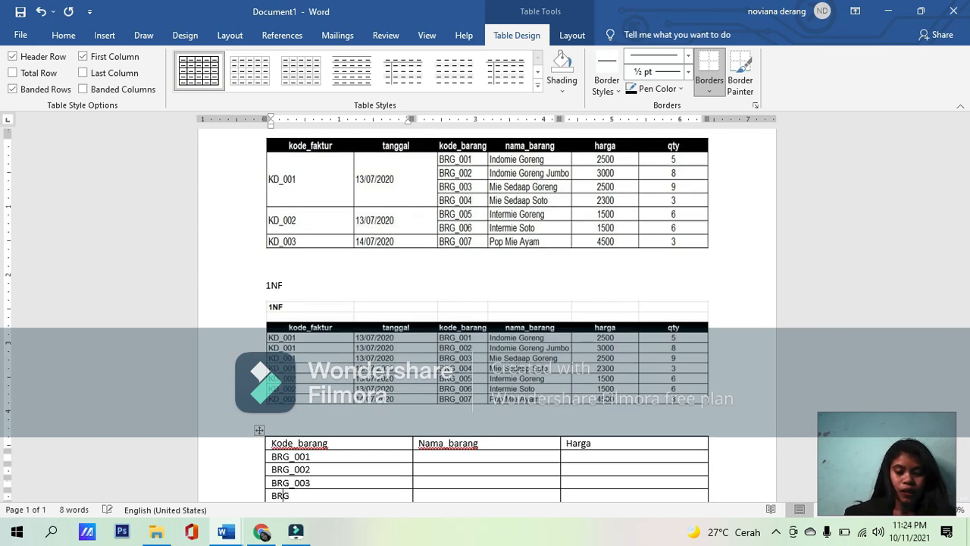
text(_00)
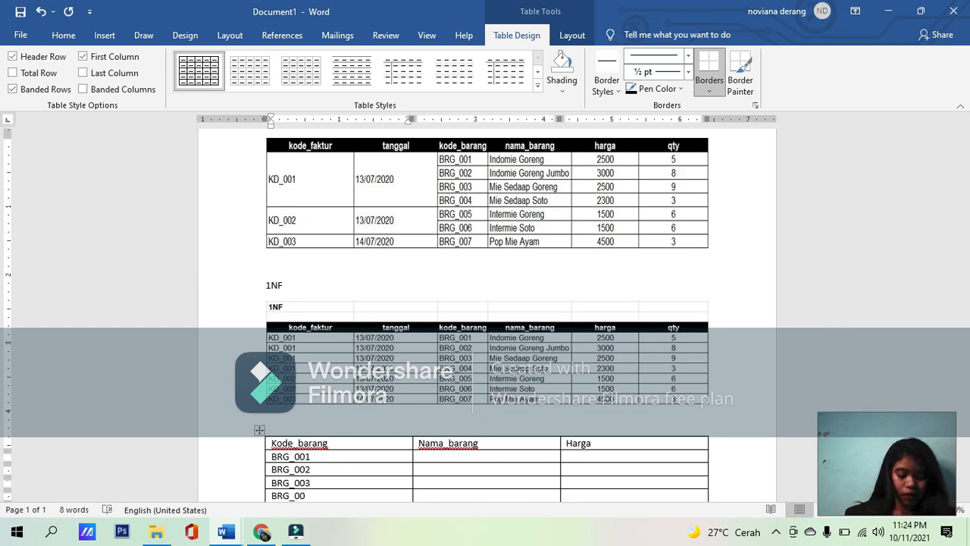
text(4)
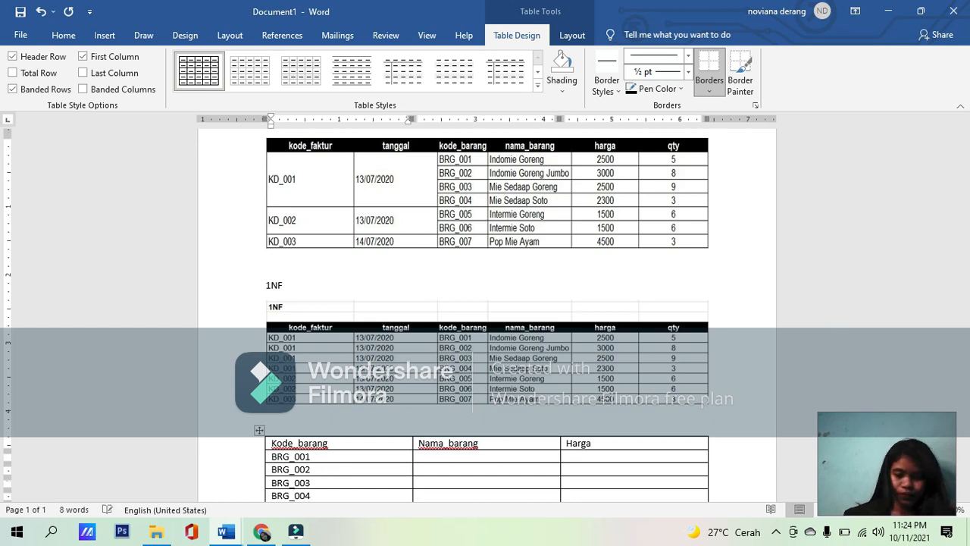
key(Tab)
key(Tab)
key(Tab)
text(BRG)
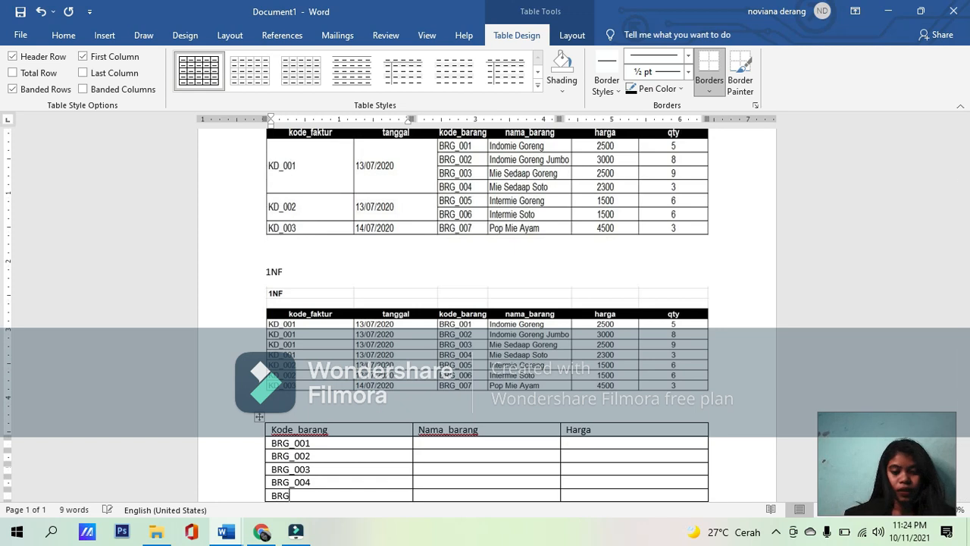
text(_)
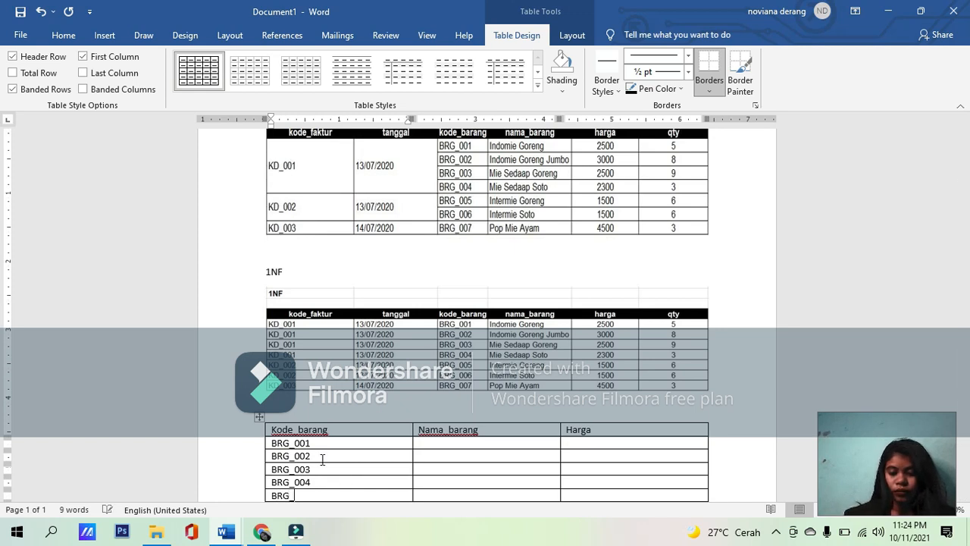
text(005)
key(Tab)
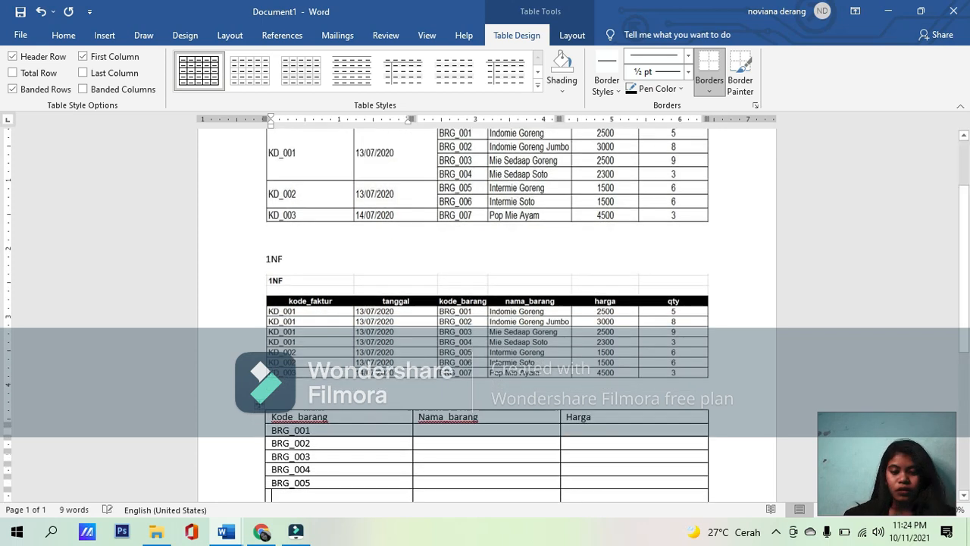
Step: Enter "BRG_006" and "BRG_007" in the last two data rows of the Kode_barang column
text(BRG)
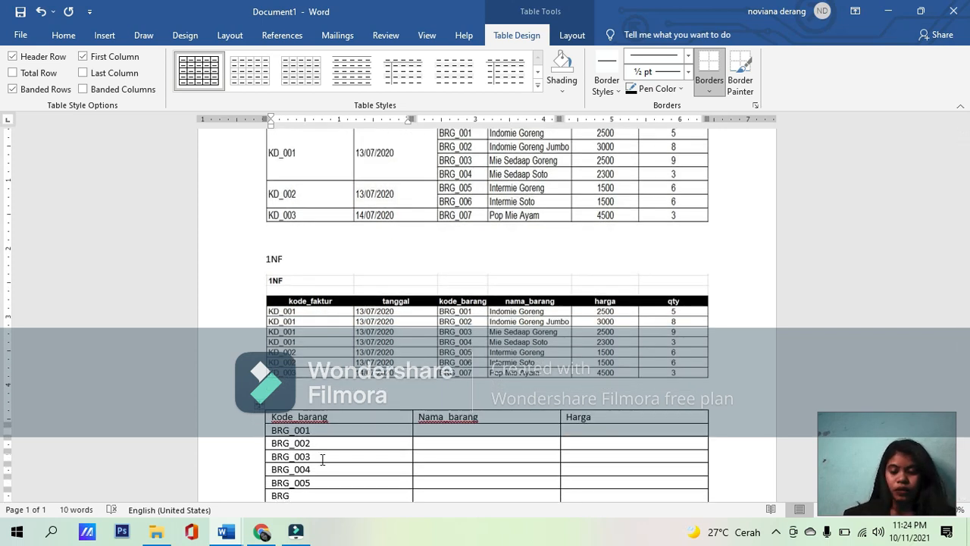
text(_006)
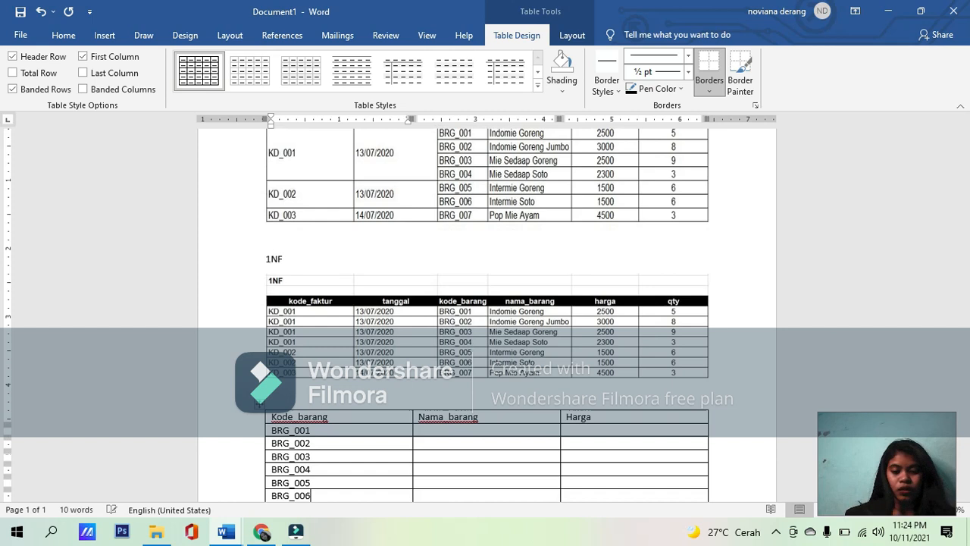
key(Tab)
text(BR)
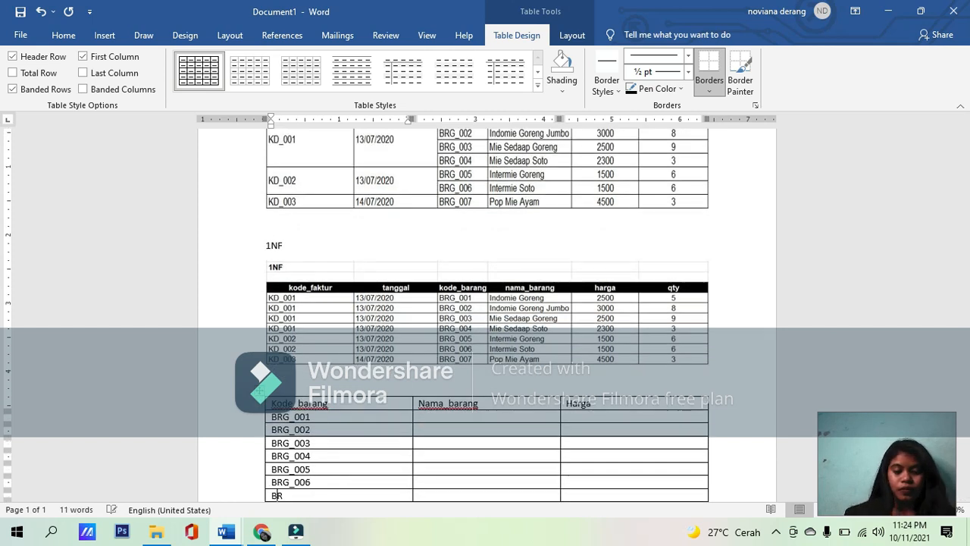
text(G_008)
key(BackSpace)
text(7)
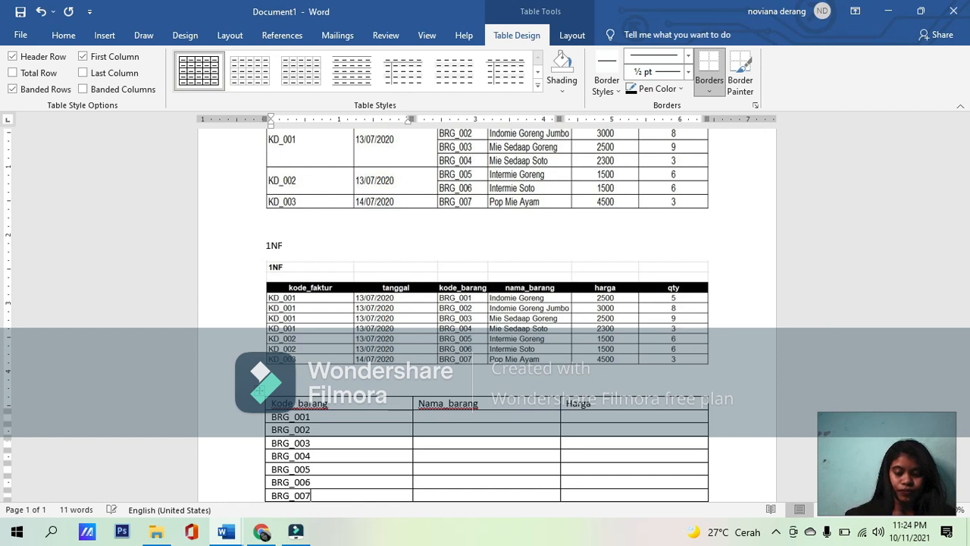
Step: Enter "Indomie goreng" as the Nama_barang of BRG_001 in the new table and move to the row below
click(462, 416)
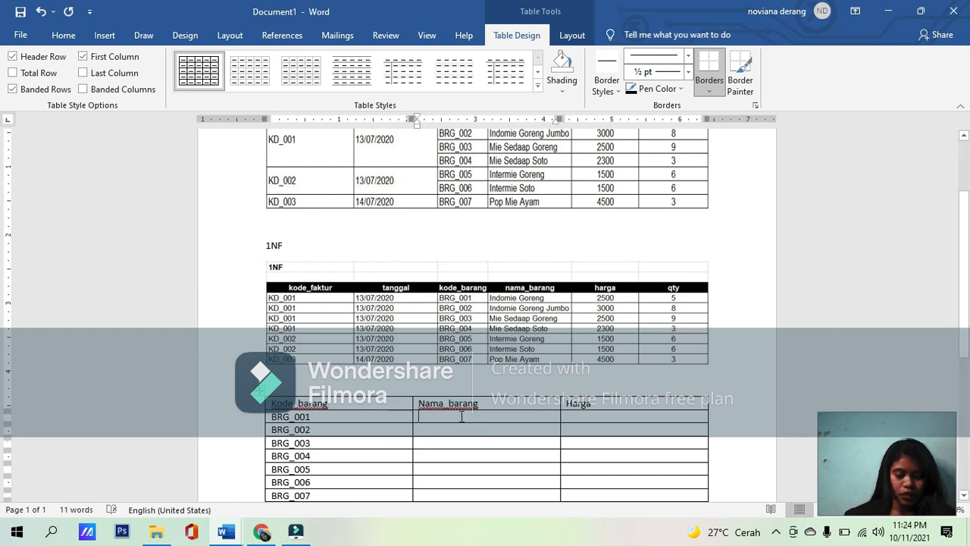
text(in)
key(BackSpace)
key(BackSpace)
text(Indomie)
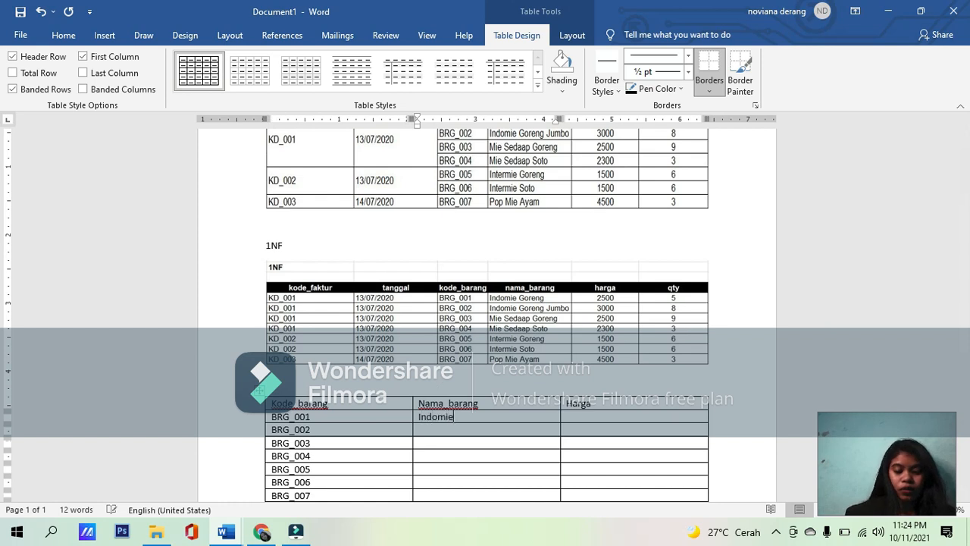
text( goreng)
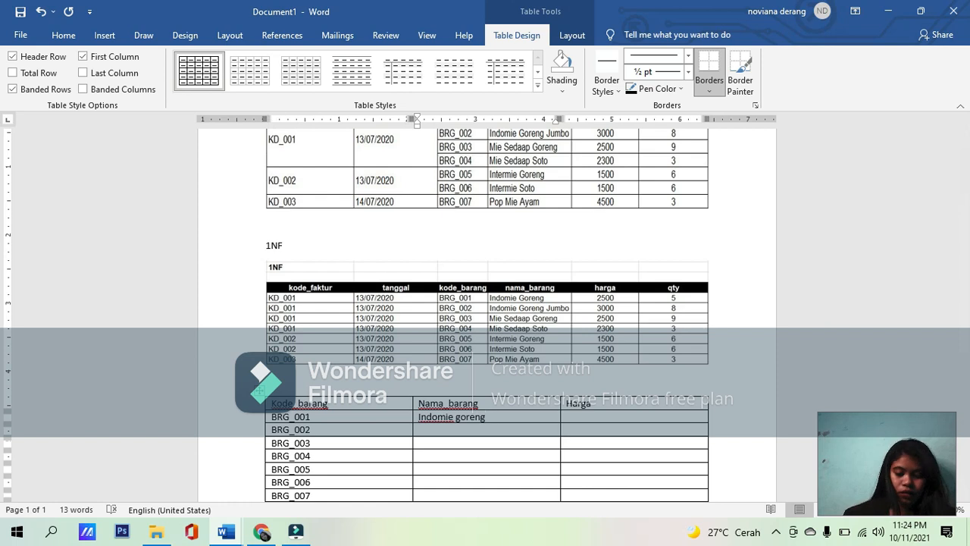
key(Down)
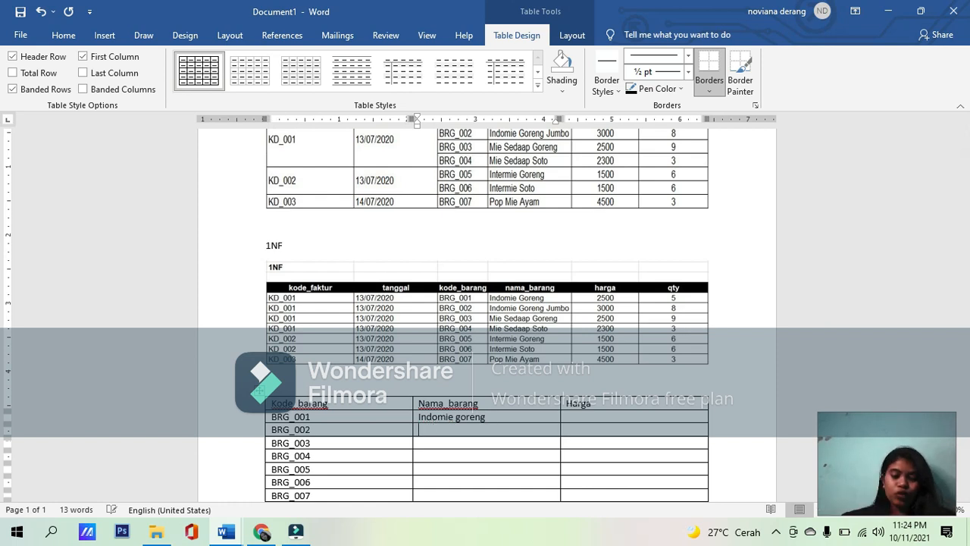
Step: Enter "Indomie Goreng jumbo" as the Nama_barang of BRG_002, correcting the typing mistakes
text(Indo)
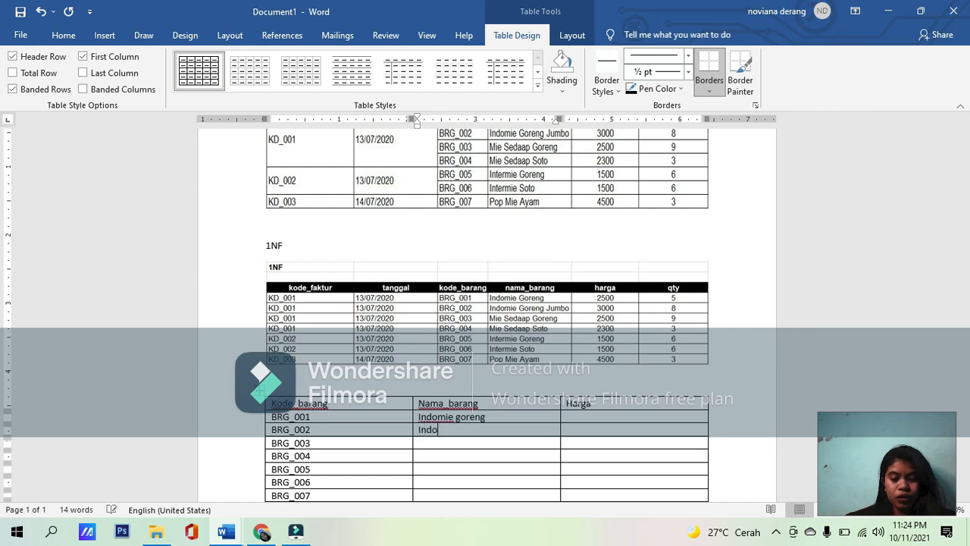
text(mie Goew)
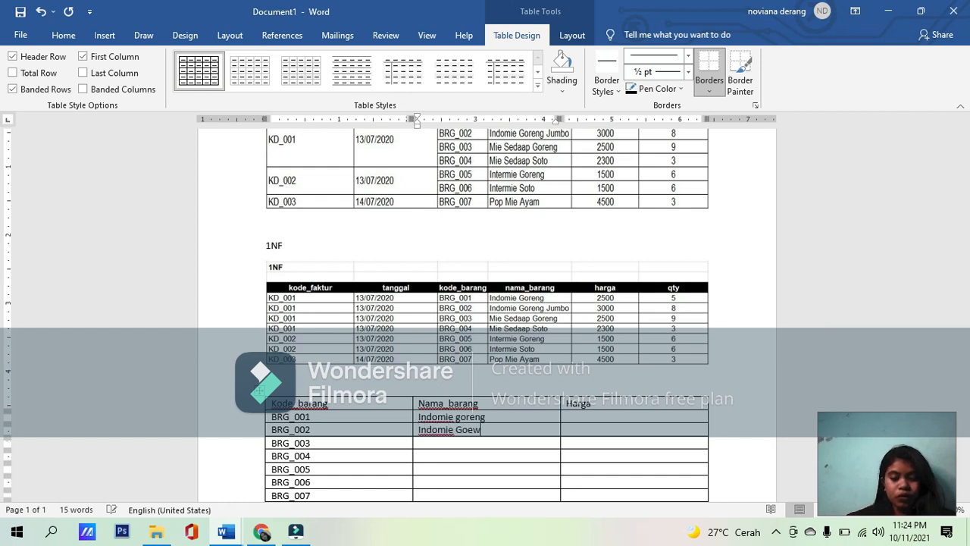
text(ng JUmbo)
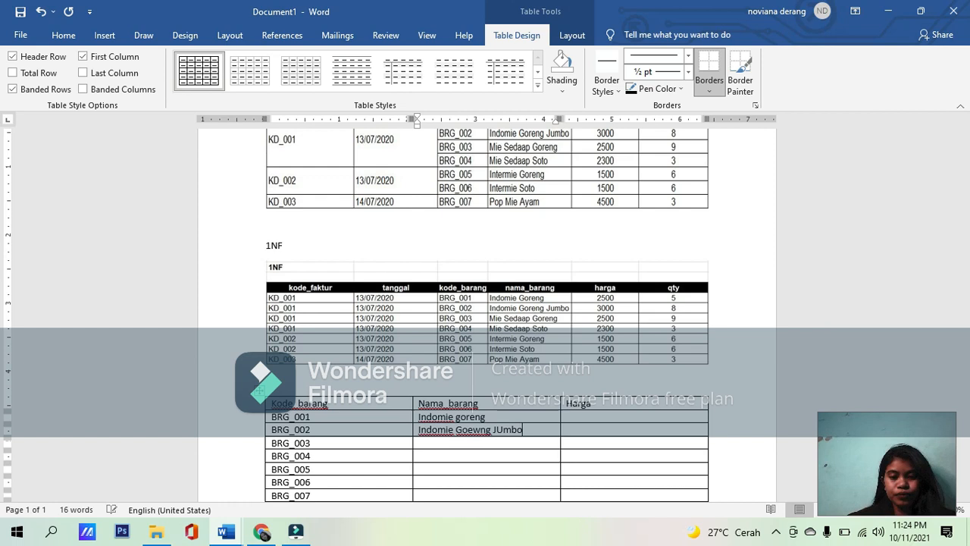
key(BackSpace)
key(BackSpace)
key(BackSpace)
key(ctrl+BackSpace)
key(ctrl+BackSpace)
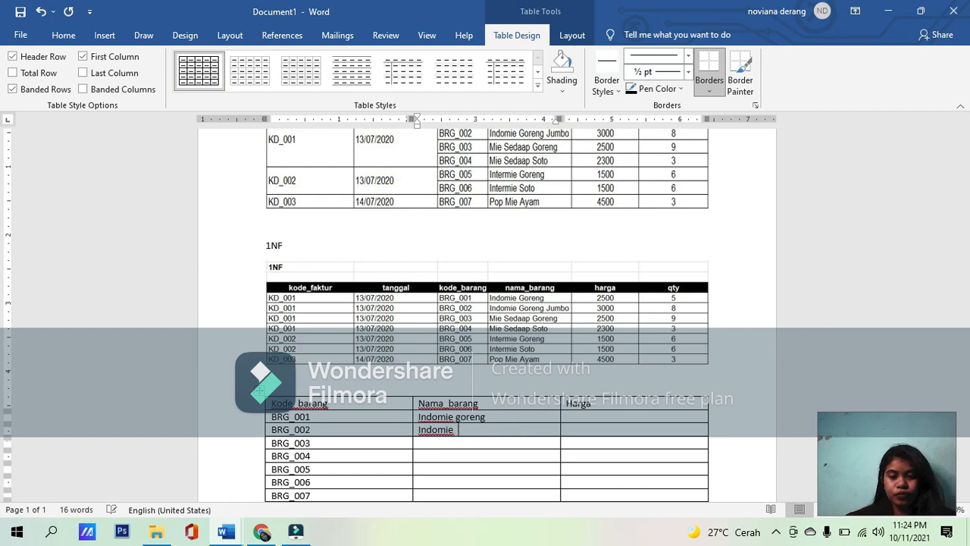
text(Go=)
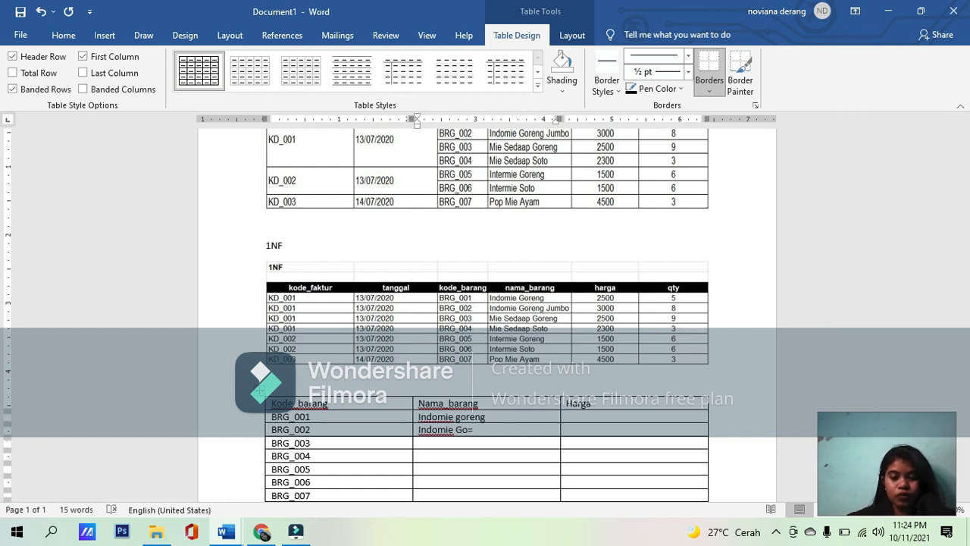
key(BackSpace)
text(renh)
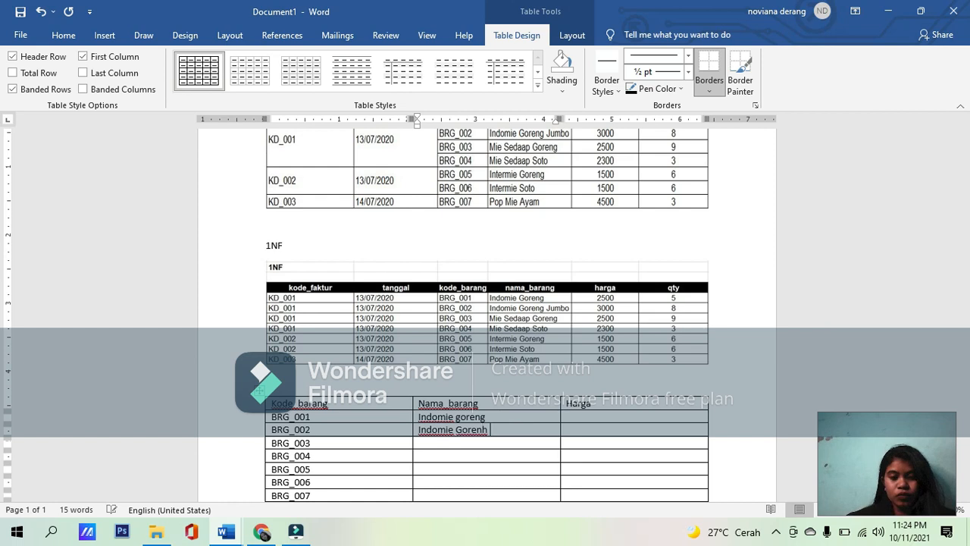
key(BackSpace)
text(g jumbo)
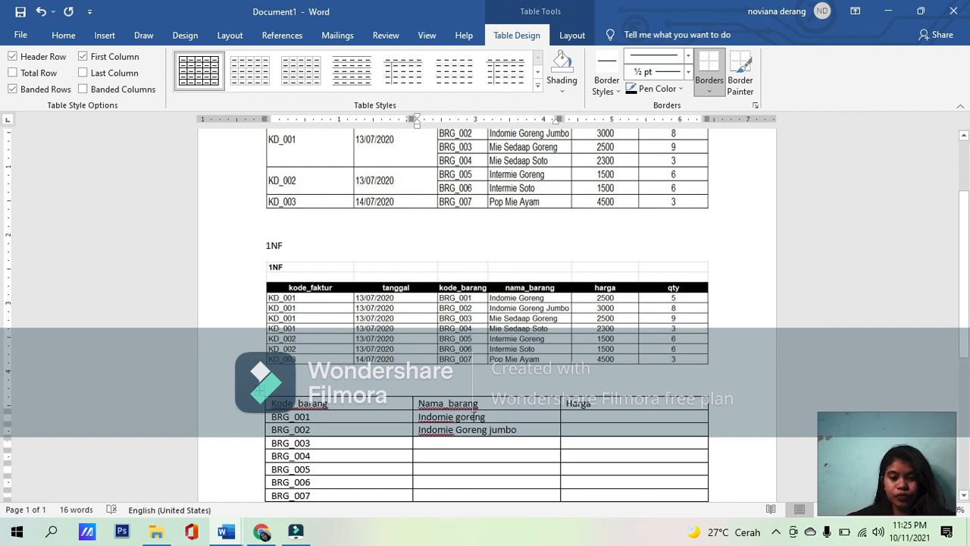
Step: Capitalize the second word of the BRG_001 item name so it reads "Indomie Goreng"
click(464, 416)
key(BackSpace)
text(G)
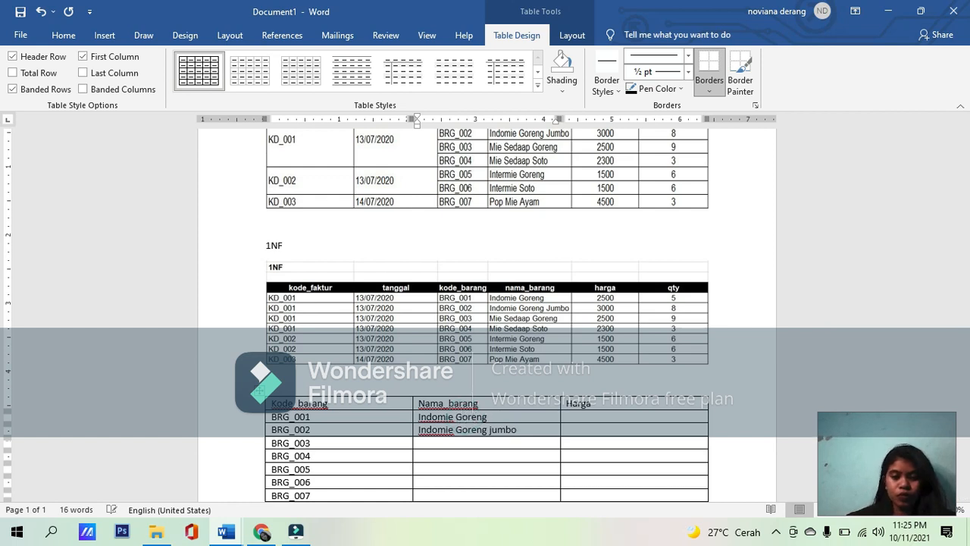
Step: Enter "Mie Sedaap Goreng" as the Nama_barang of BRG_003 and move to the row below
click(535, 429)
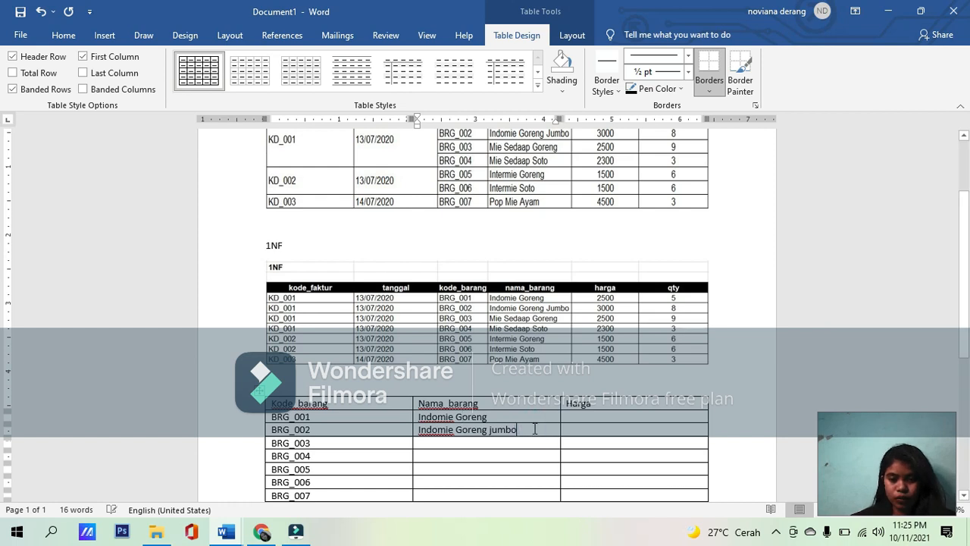
key(Down)
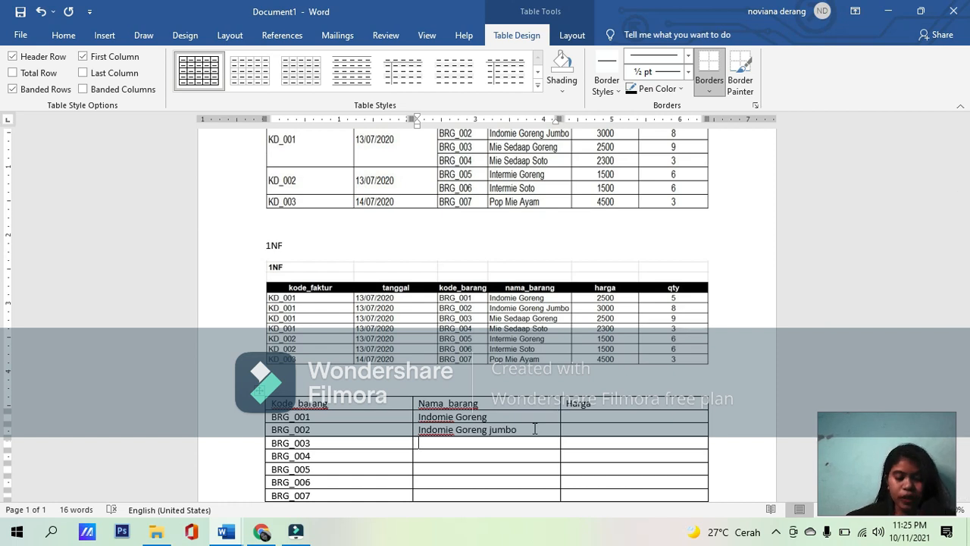
text(m)
key(BackSpace)
text(m)
key(BackSpace)
text(Mie)
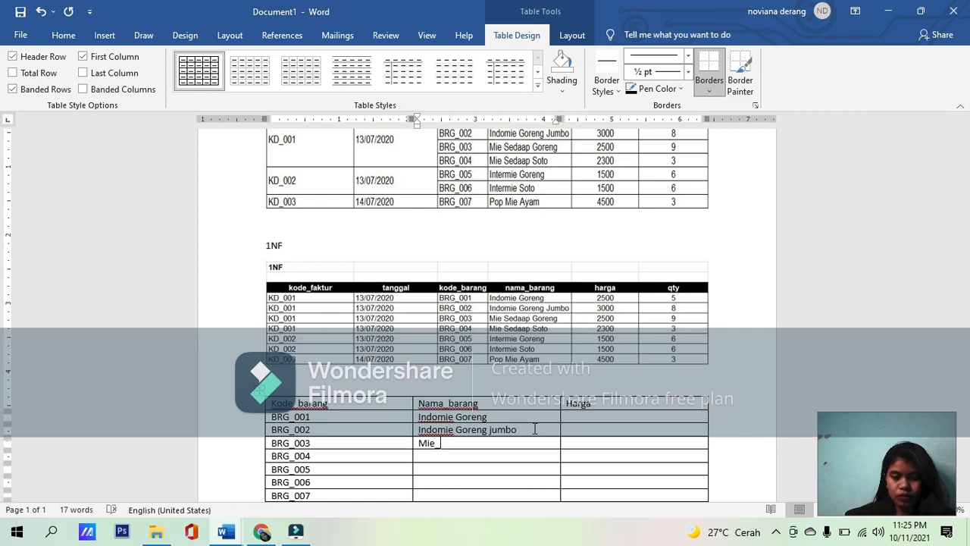
text( Seed)
key(BackSpace)
key(BackSpace)
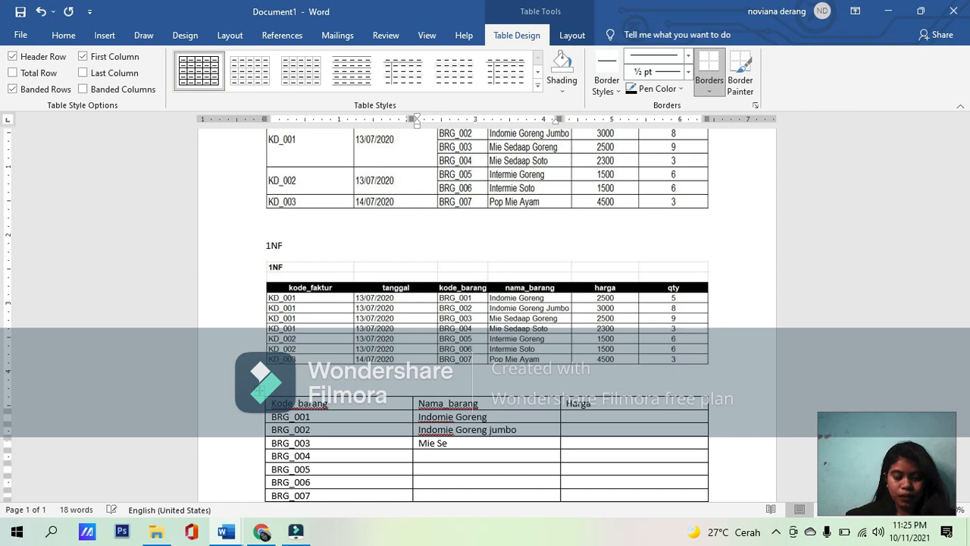
text(daap )
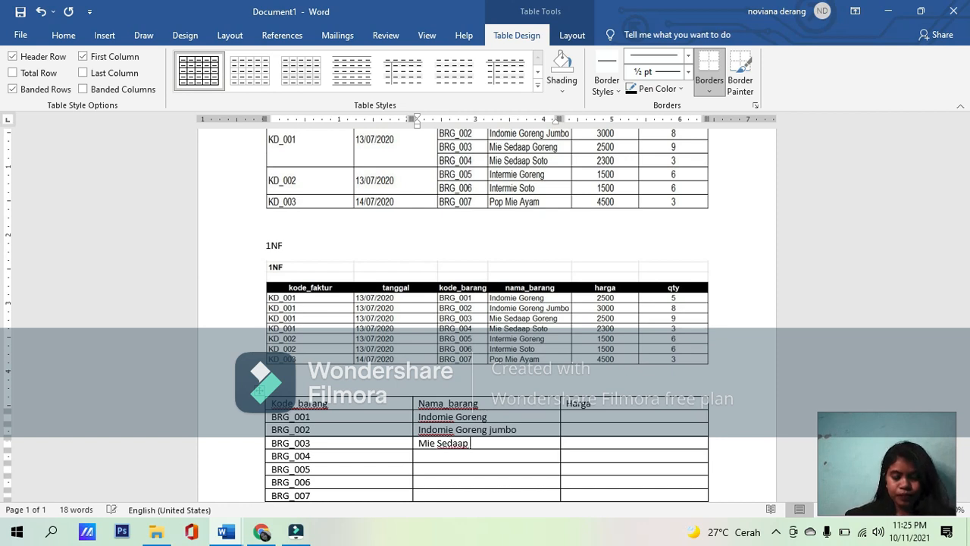
text(Gorenh)
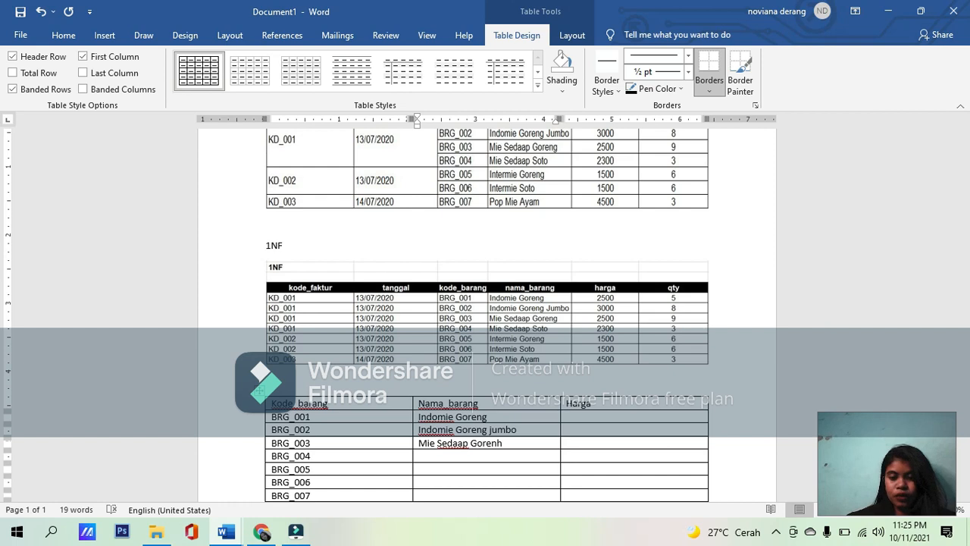
key(BackSpace)
text(g)
key(Down)
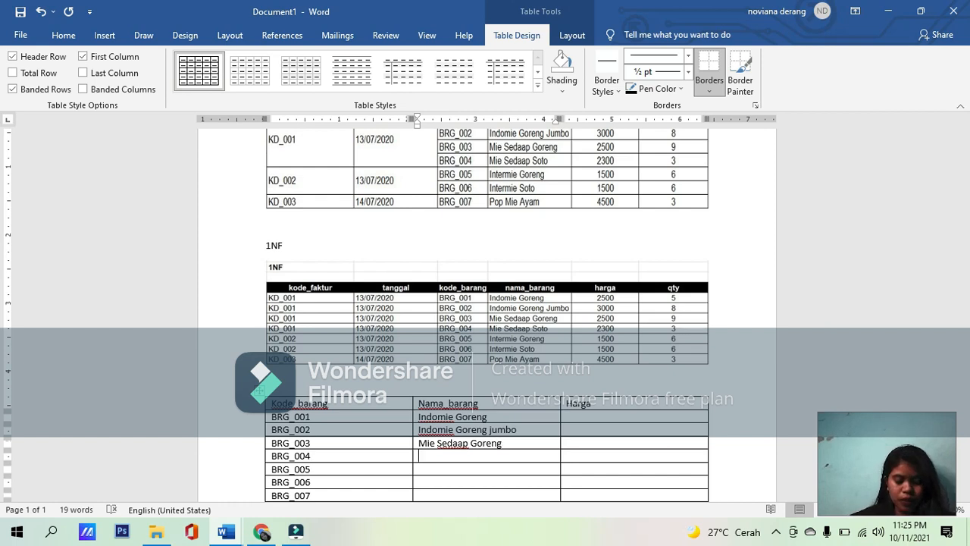
Step: Enter "Mie Sedap soto" as the Nama_barang of BRG_004, correcting the typing mistakes, and move to the row below
text(Mkie =)
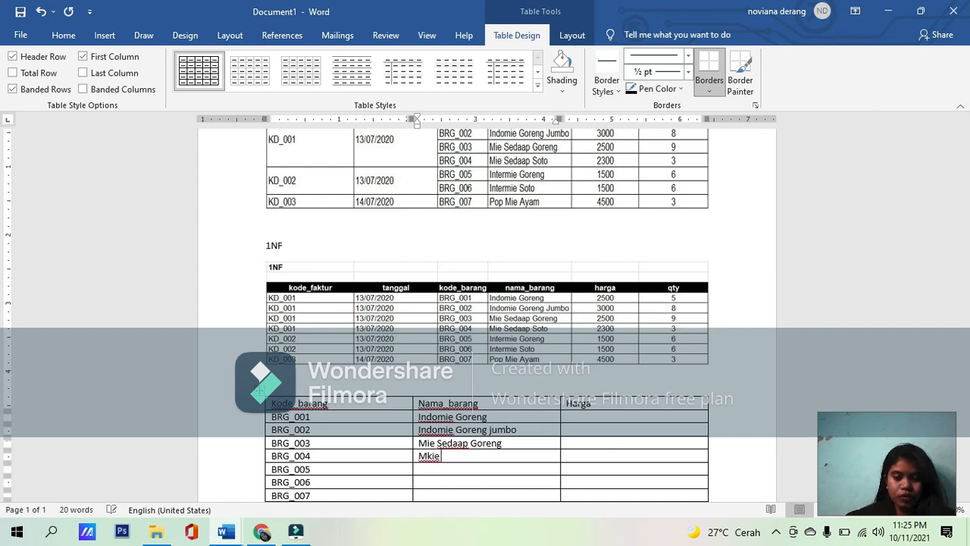
key(BackSpace)
key(BackSpace)
key(BackSpace)
key(BackSpace)
key(BackSpace)
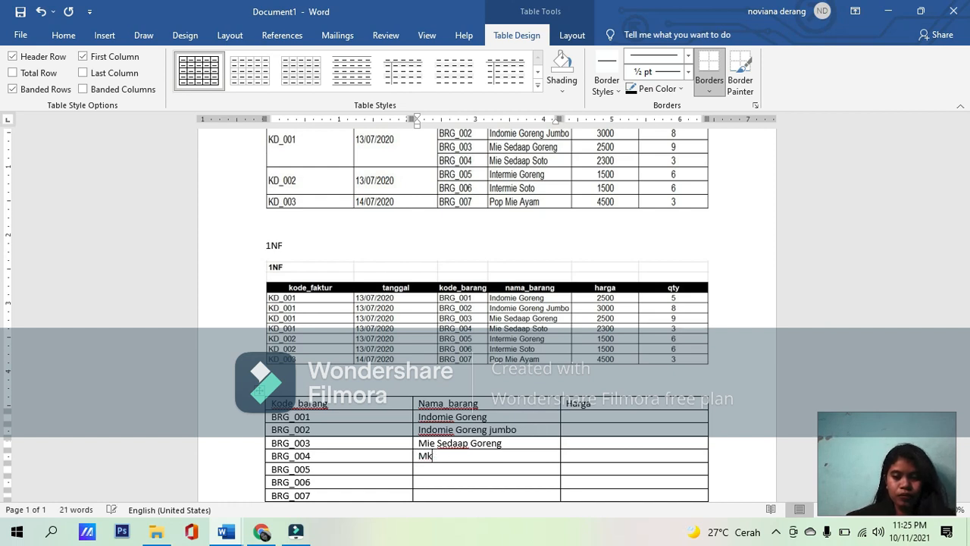
text(ie seda)
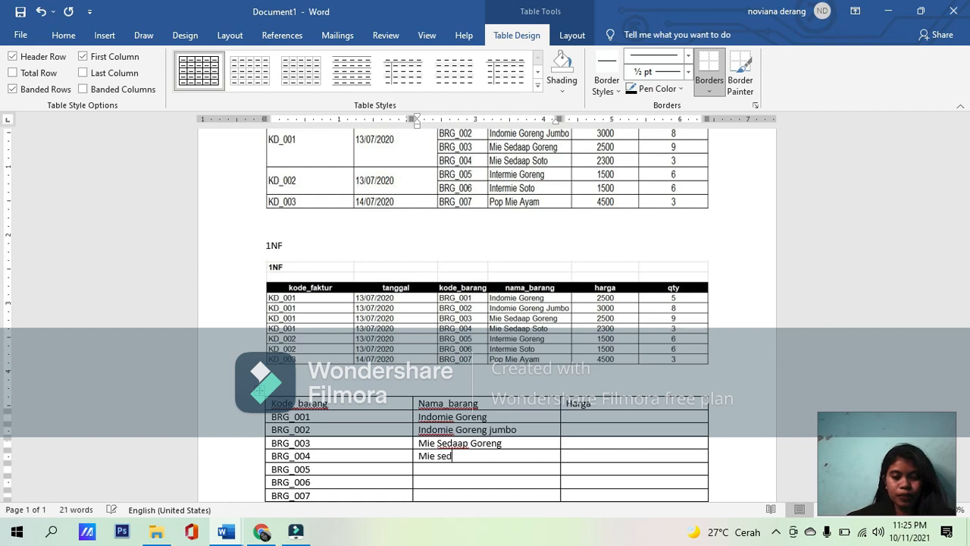
key(BackSpace)
key(BackSpace)
key(BackSpace)
key(BackSpace)
text(Sedap soto)
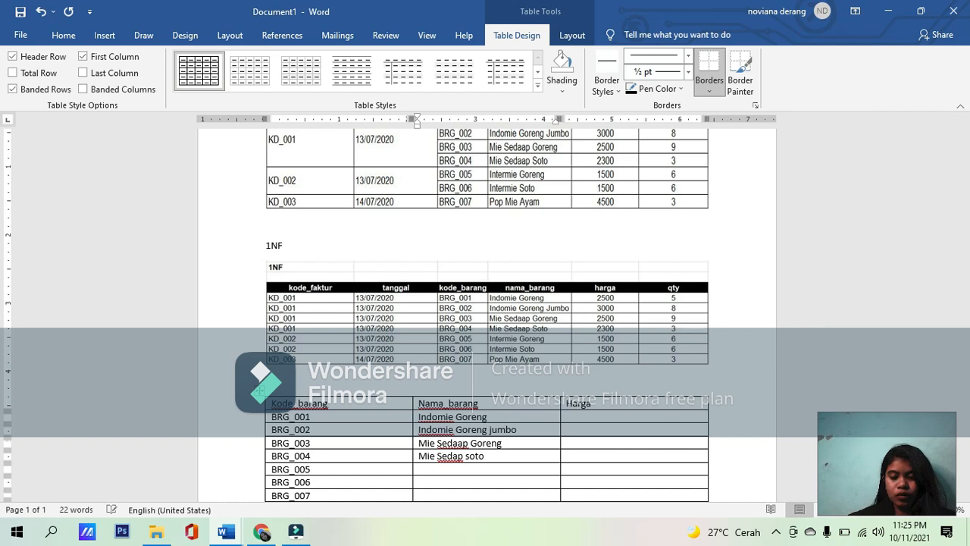
key(Down)
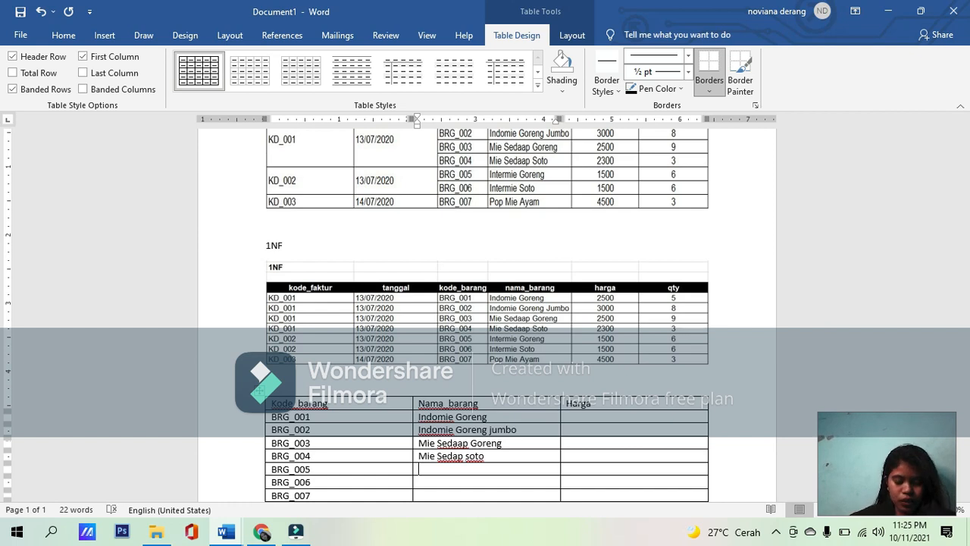
Step: Enter "Intermie Goreng" as the Nama_barang of BRG_005, correcting the typing mistake
text(Int)
text(rmei)
key(BackSpace)
key(BackSpace)
key(BackSpace)
key(BackSpace)
key(BackSpace)
text(e)
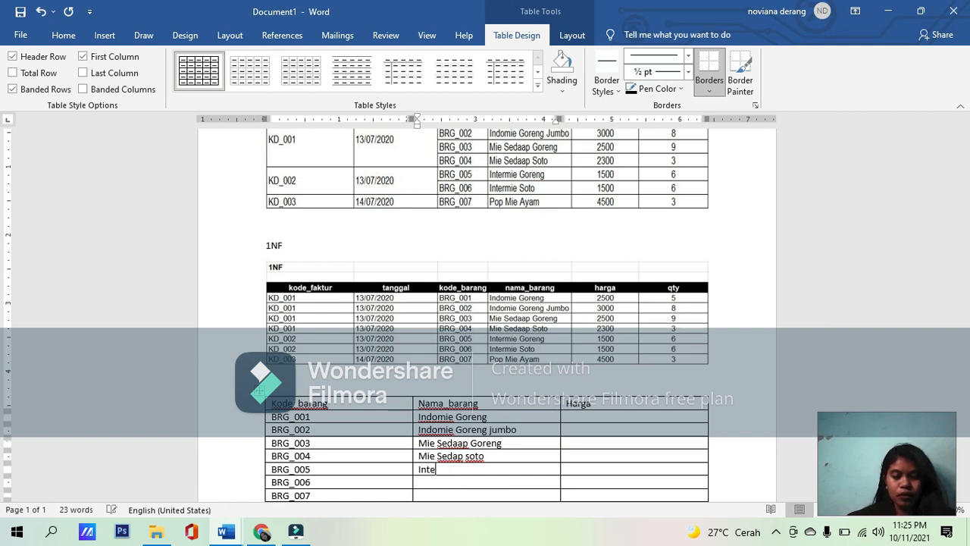
text(rmie Goreng)
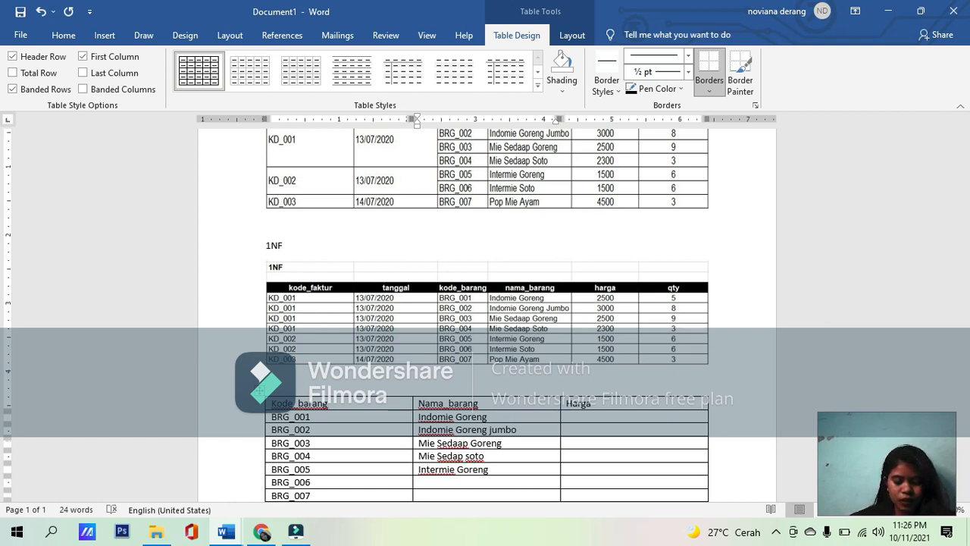
text(Inte)
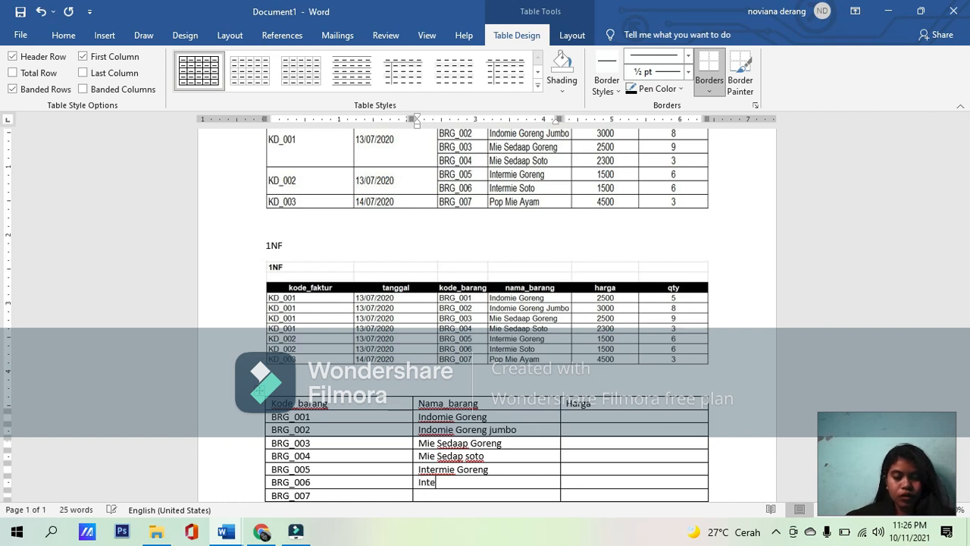
text(rmie soto)
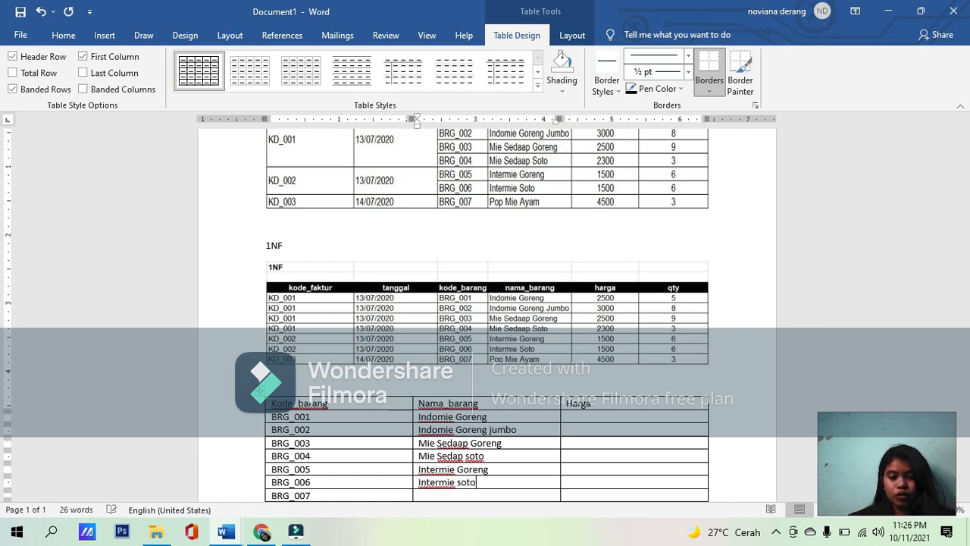
Step: Enter "Intermie soto" as the Nama_barang of BRG_006 and "Pop mie ayam" for BRG_007
key(Down)
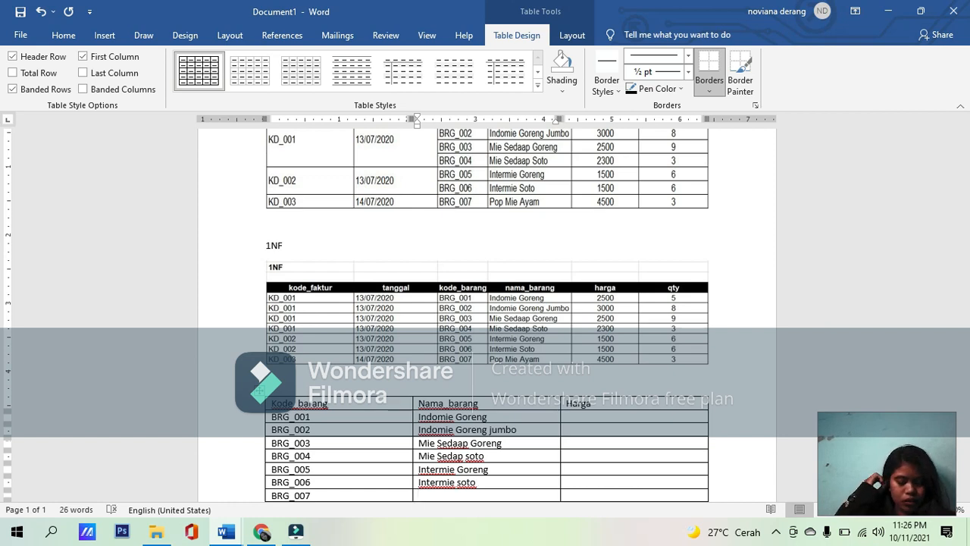
text(pop mie)
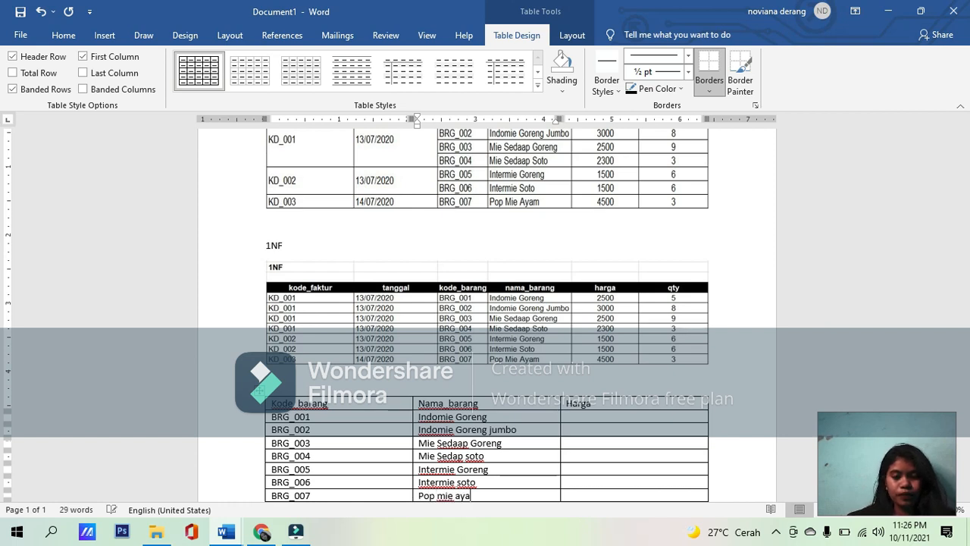
text(m)
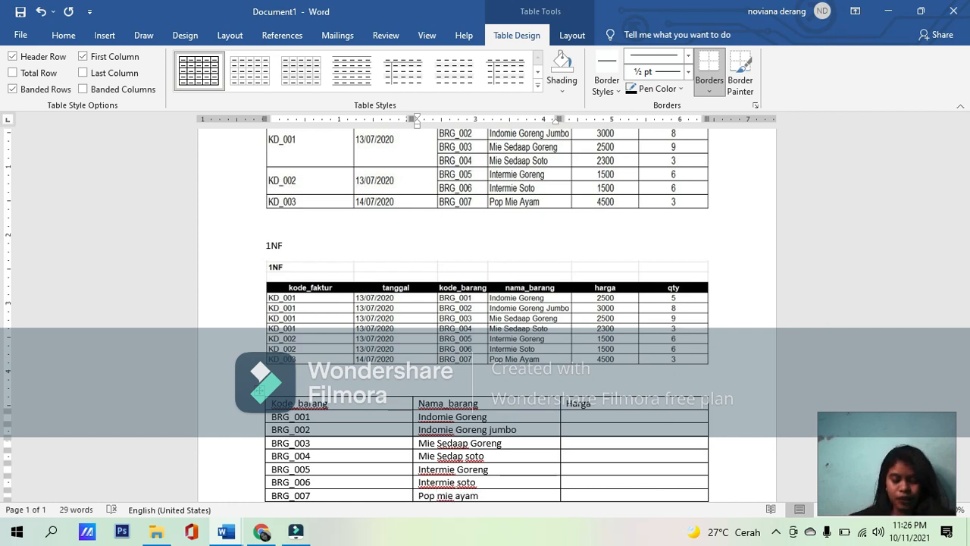
Step: Fill in the Harga column with 2500 for BRG_001 and 3000 for BRG_002
click(618, 421)
text(2)
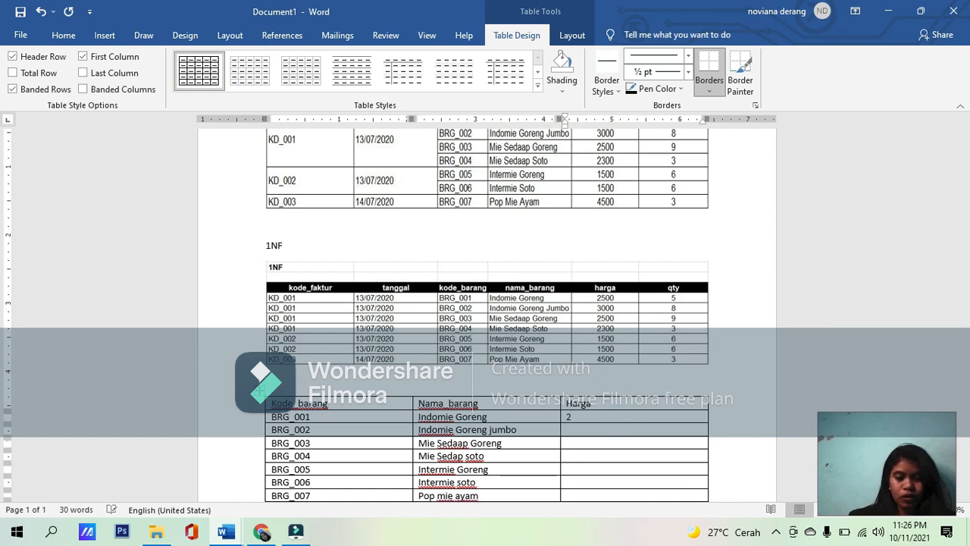
text(5000)
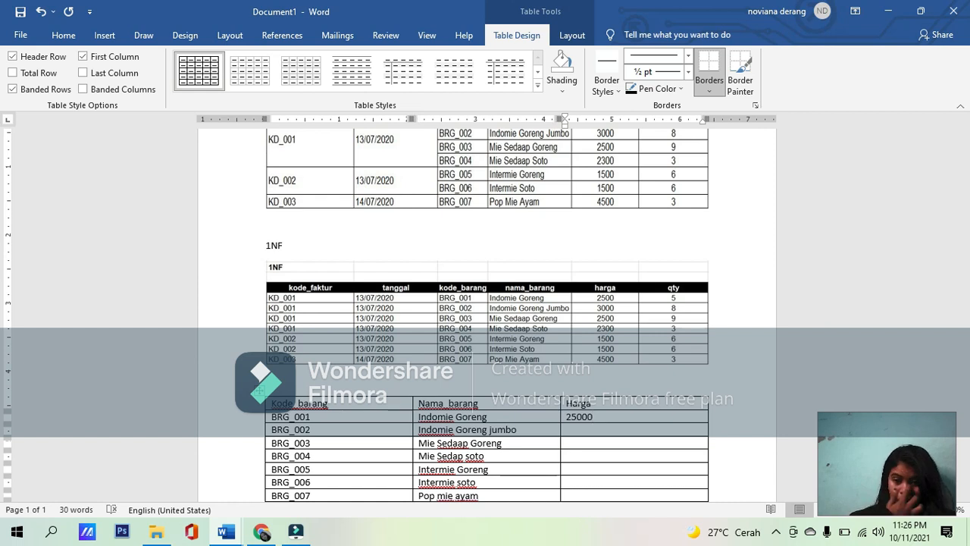
key(BackSpace)
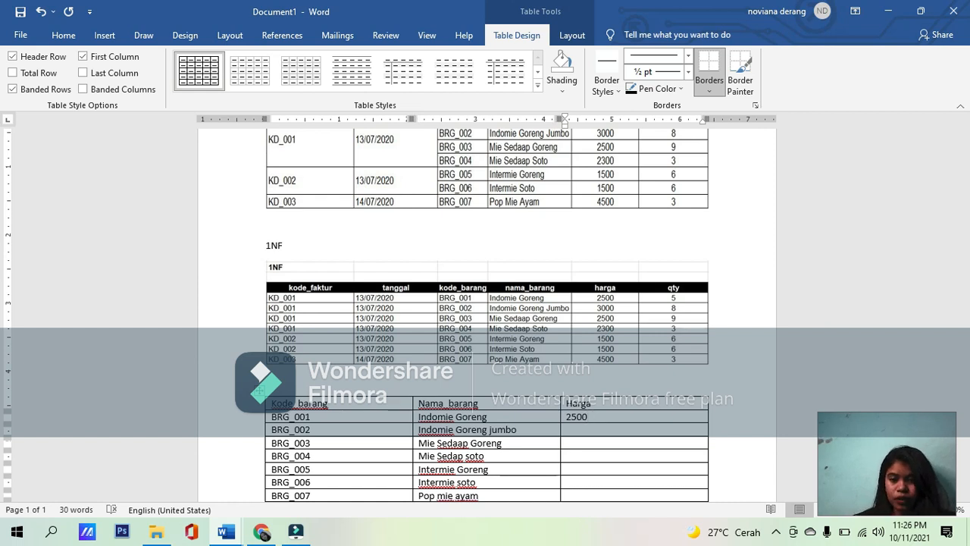
click(575, 428)
text(3000)
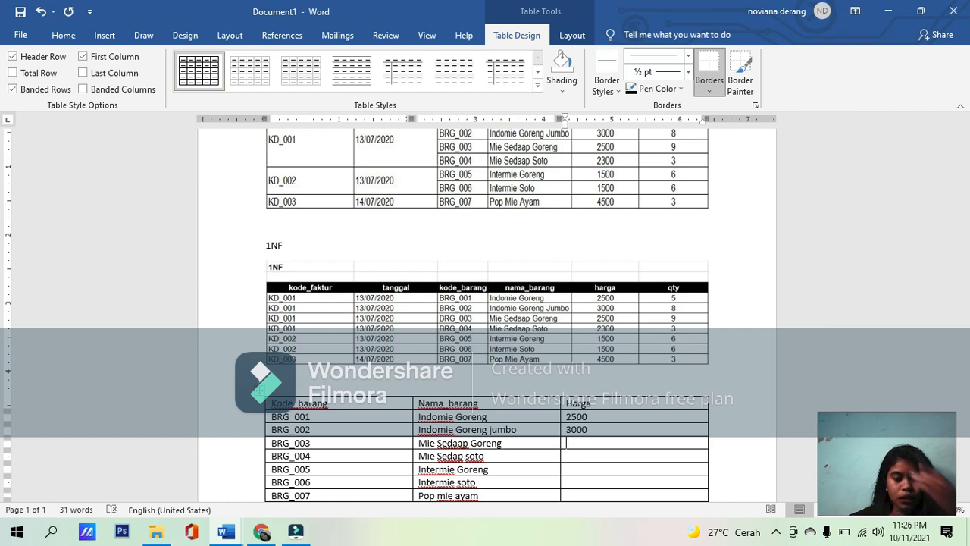
Step: Enter a Harga of 2500 for BRG_003 and 2300 for BRG_004
text(2)
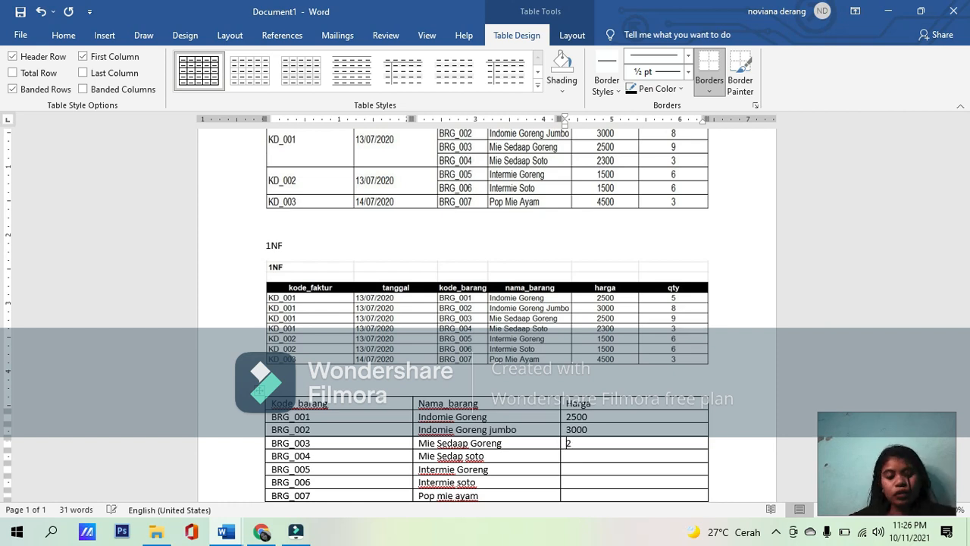
text(500)
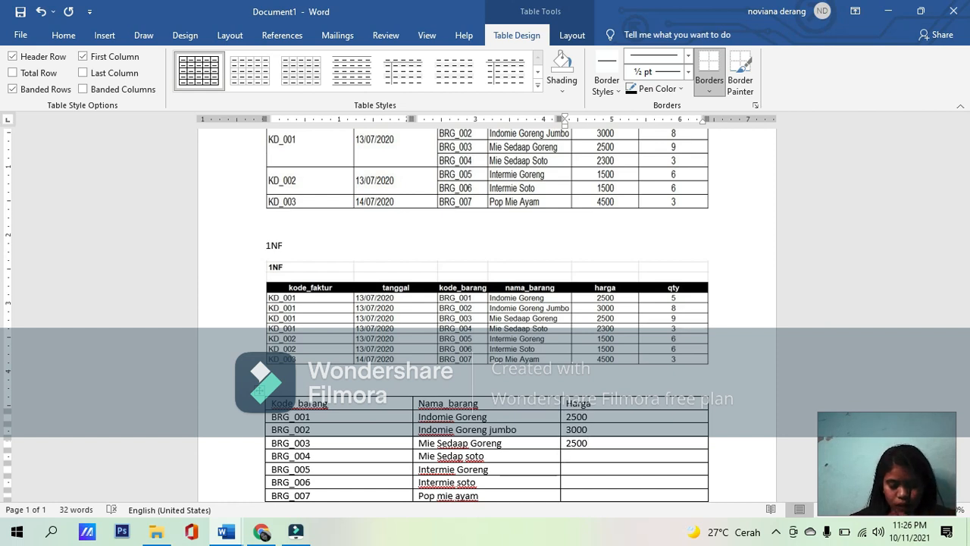
text(2)
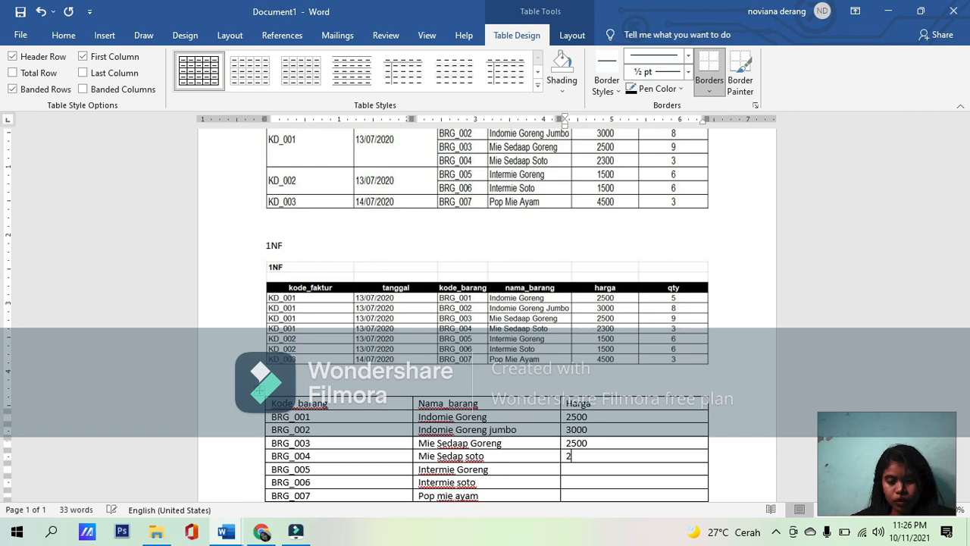
text(300)
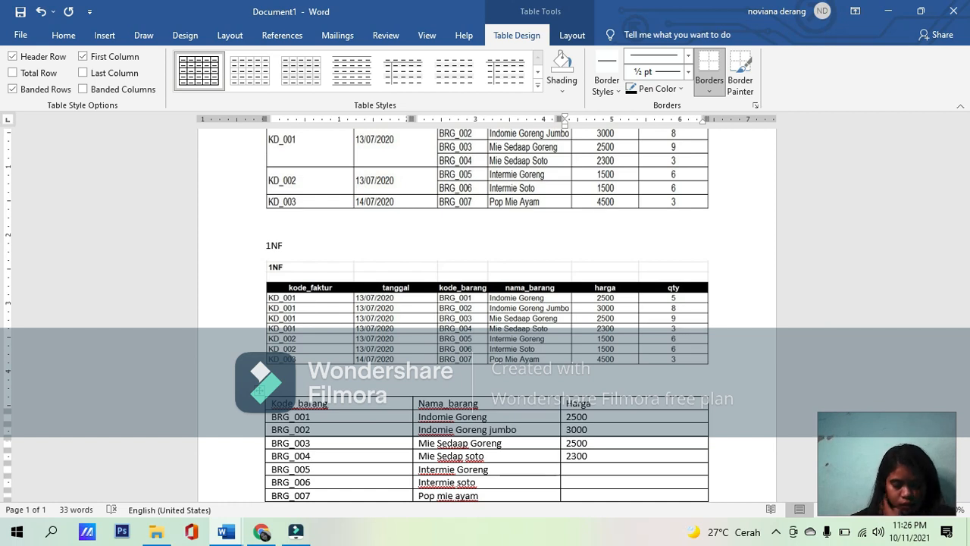
Step: Complete the Harga column with 1500 for BRG_005, 1500 for BRG_006 and 4500 for BRG_007
text(1500)
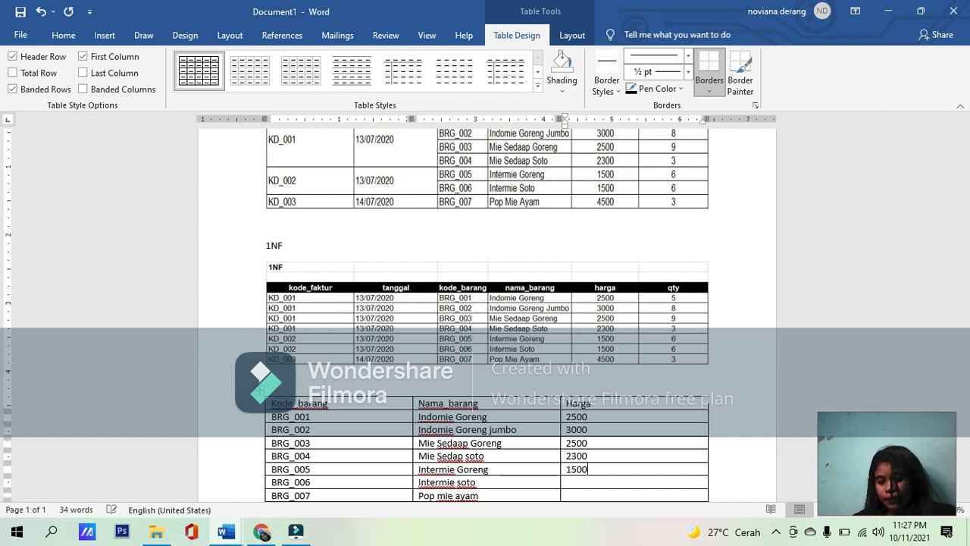
key(Down)
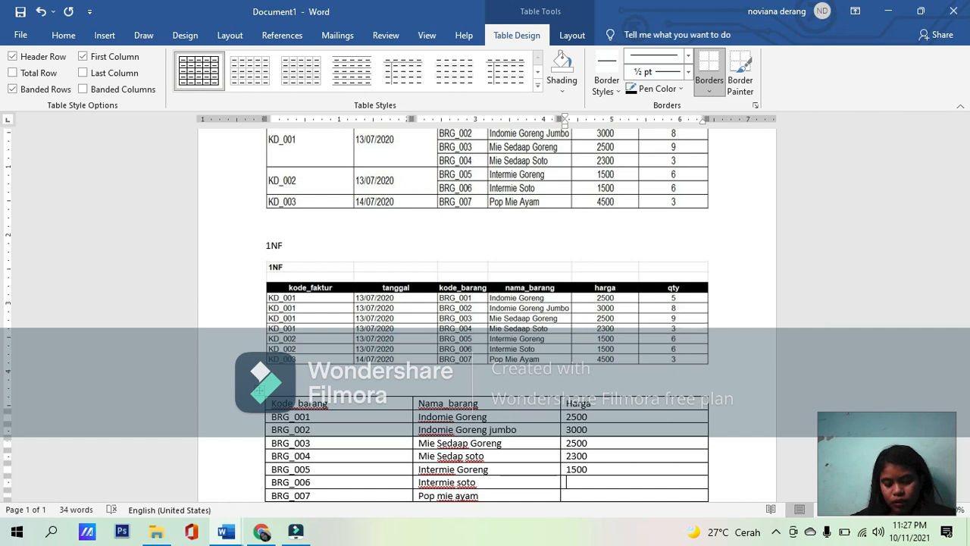
text(1500)
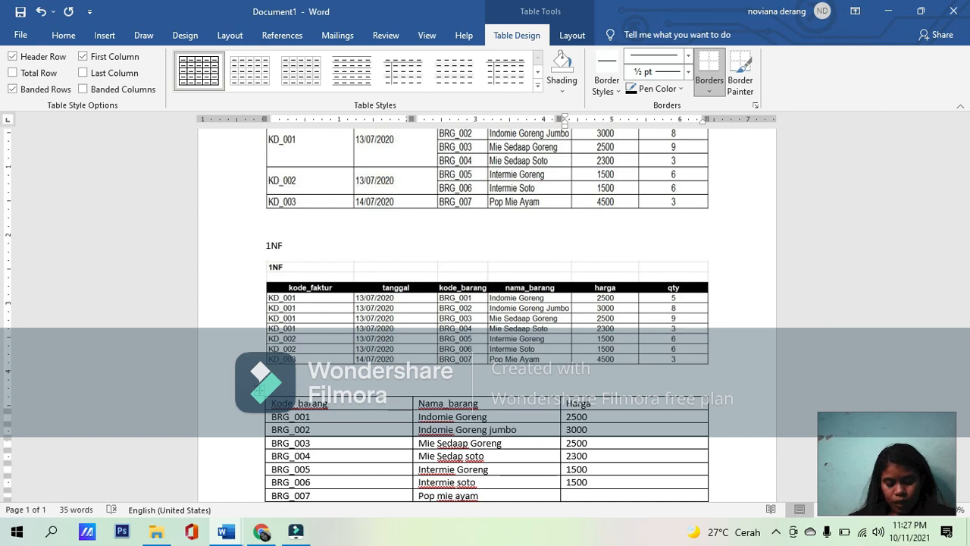
key(Down)
text(4500)
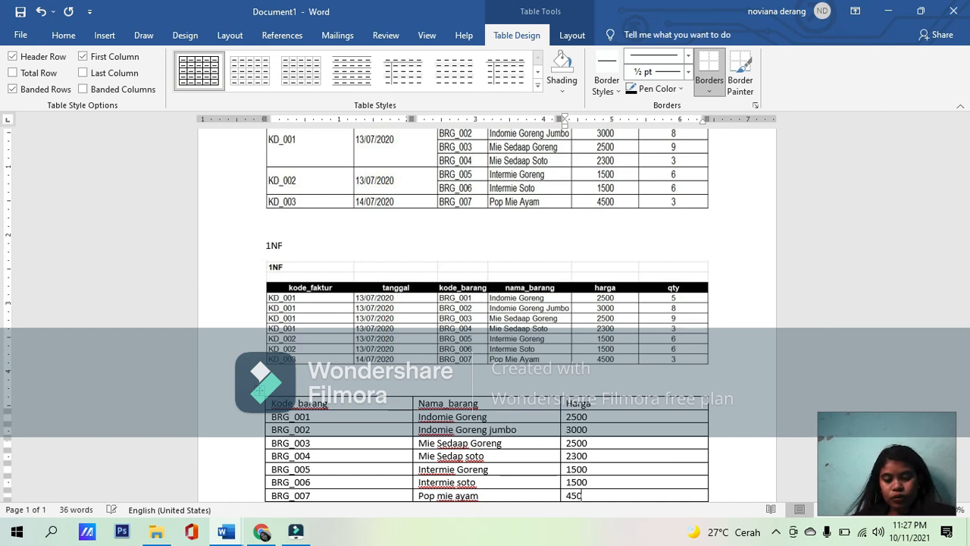
click(776, 532)
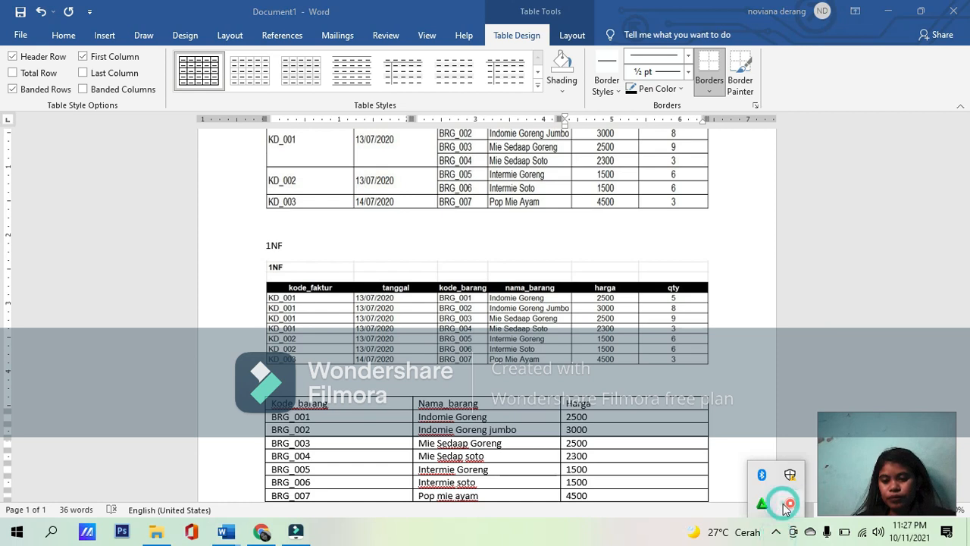
right_click(789, 503)
click(810, 472)
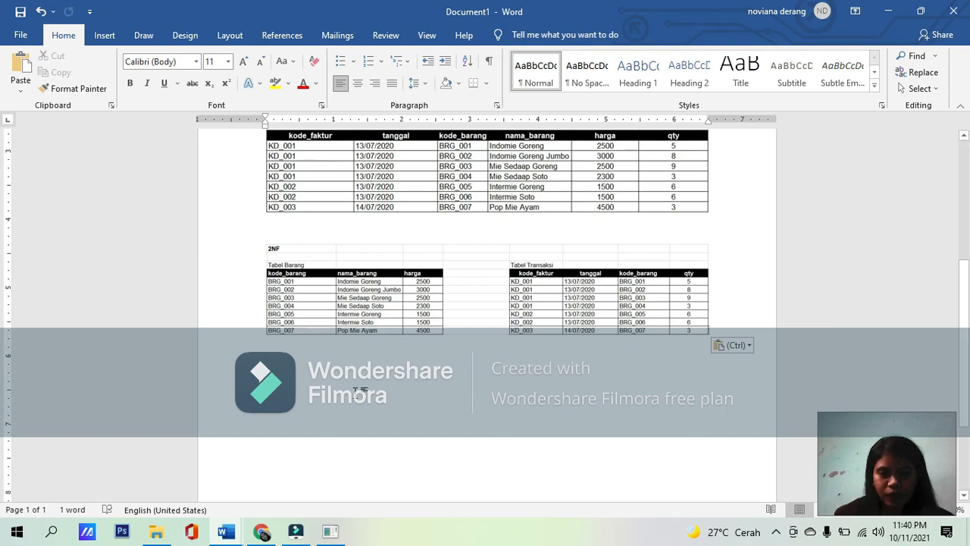
Step: Add a new empty line after the pasted 2NF picture
click(315, 303)
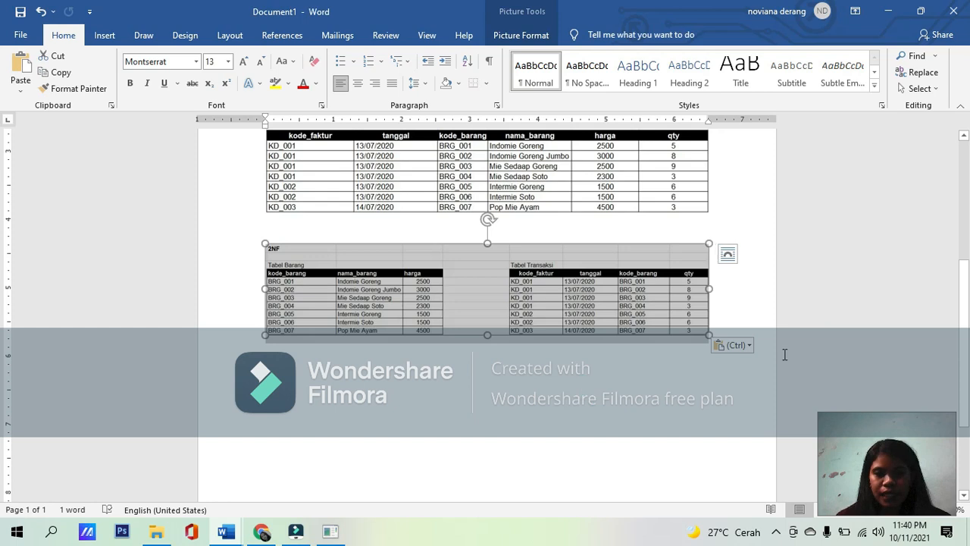
click(760, 388)
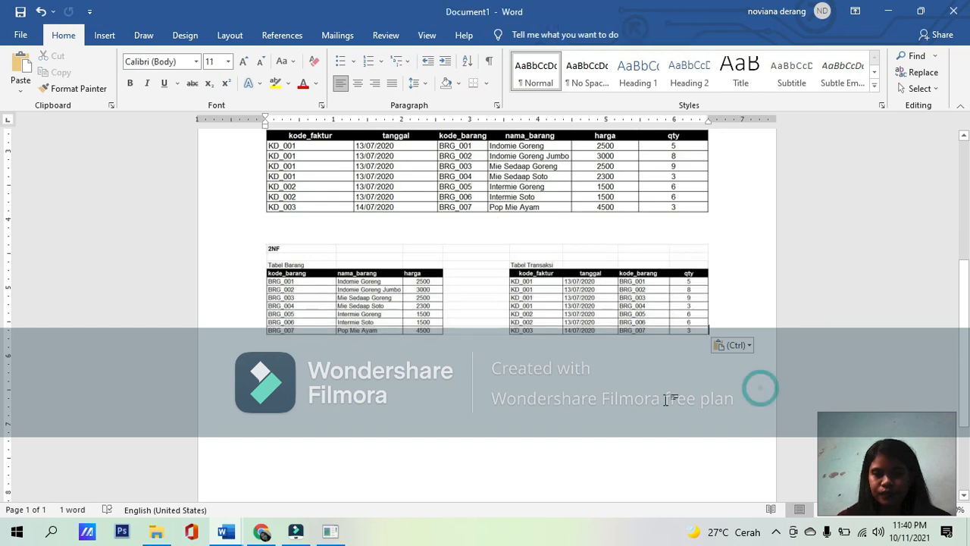
click(293, 405)
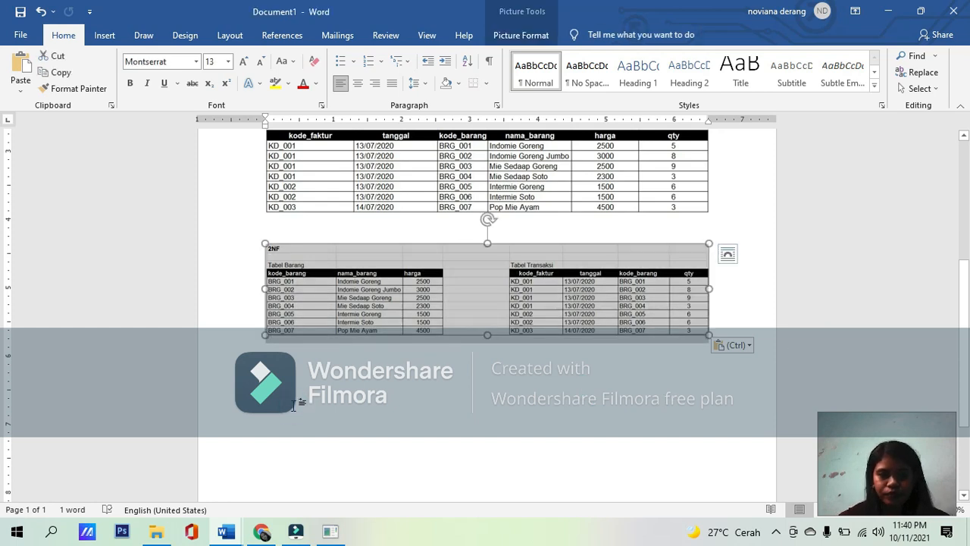
click(721, 324)
key(Return)
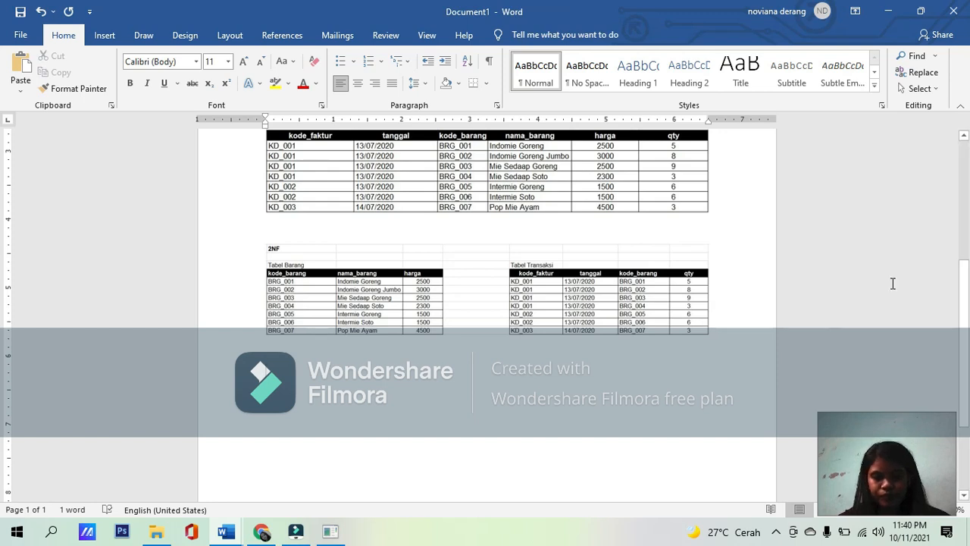
click(778, 531)
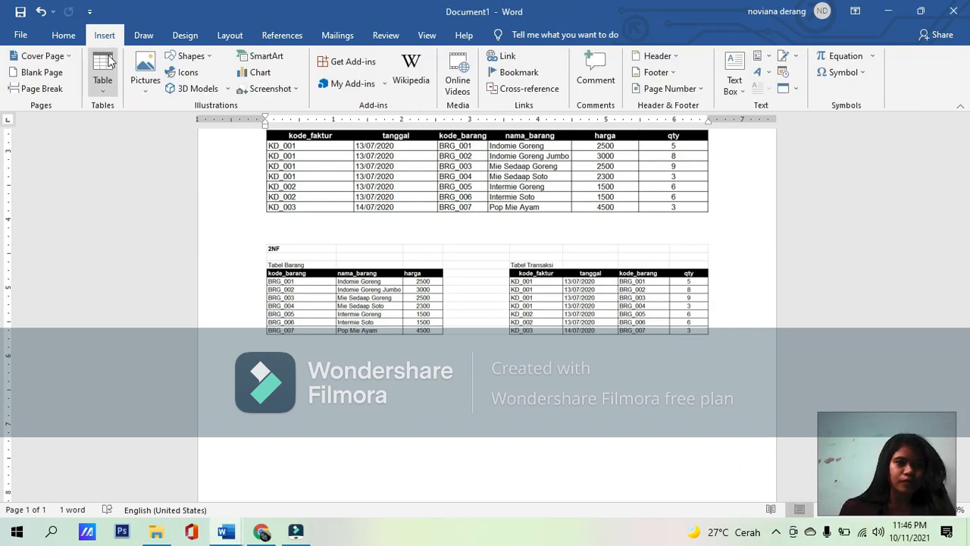
Step: Insert a table of three columns and eight rows below the 2NF picture and place the cursor in its first cell
click(106, 62)
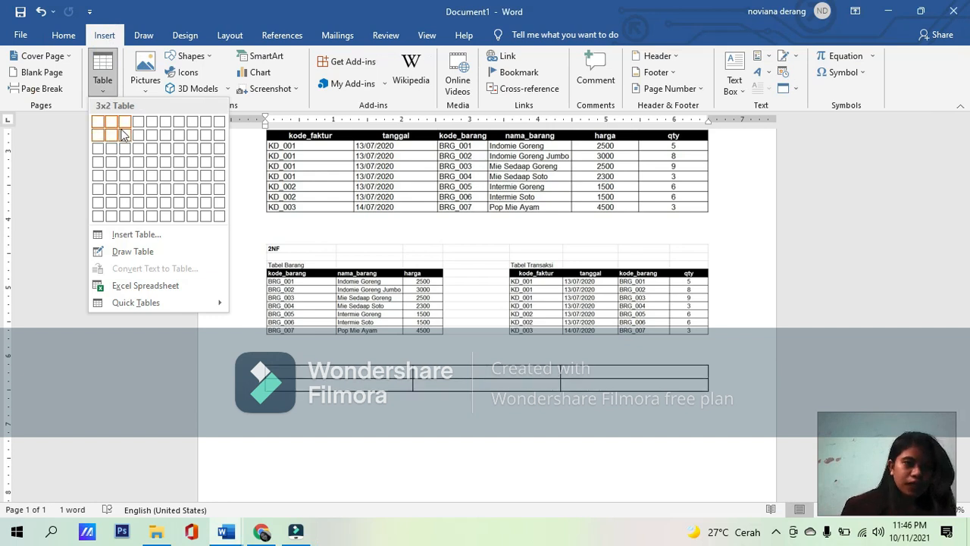
click(126, 218)
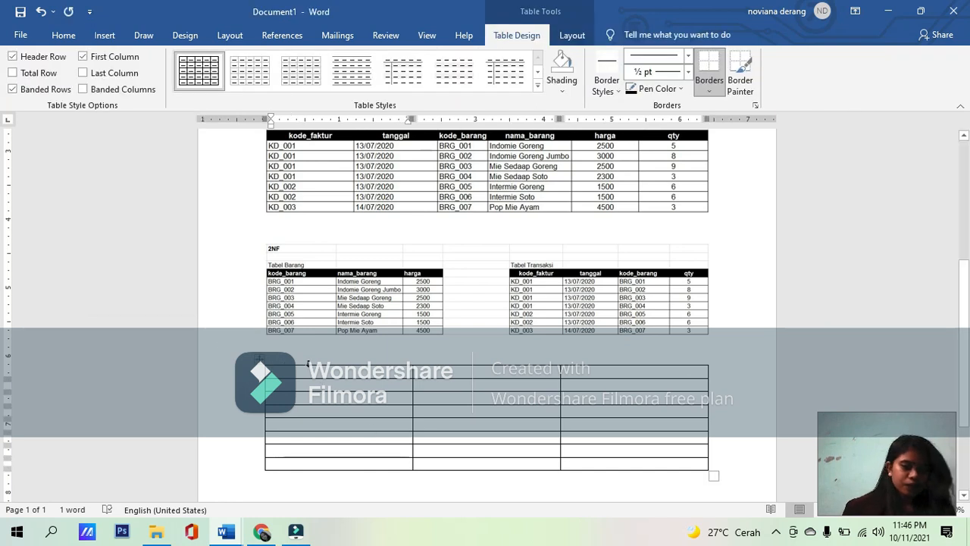
click(310, 365)
scroll(311, 365, down, 3)
text(k)
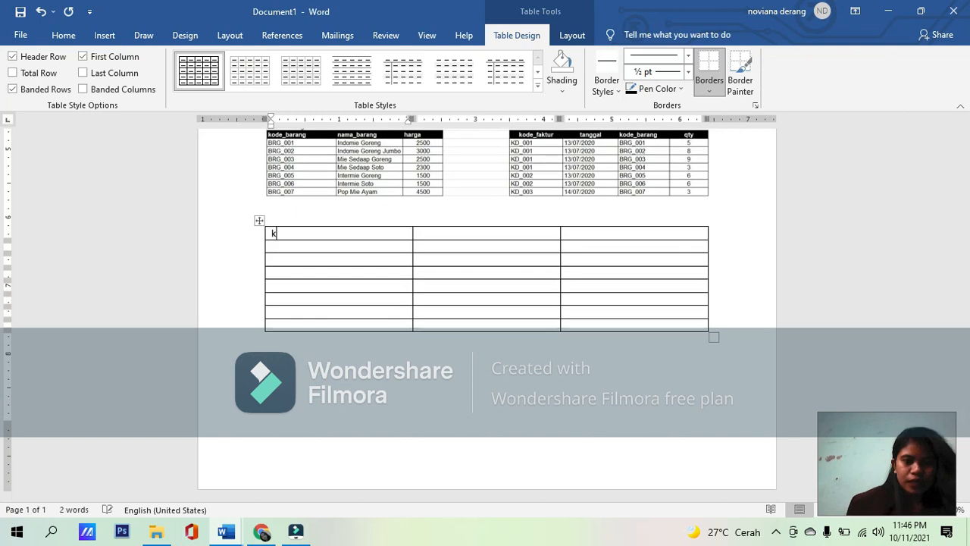
key(BackSpace)
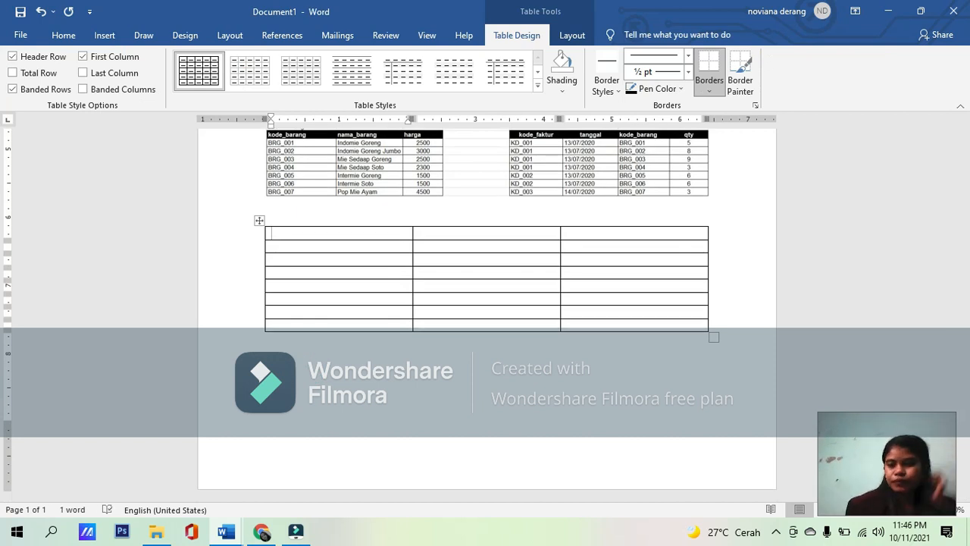
Step: Fill the new table's header row with Kode_barang, Nama_barang and harga
text(Kode)
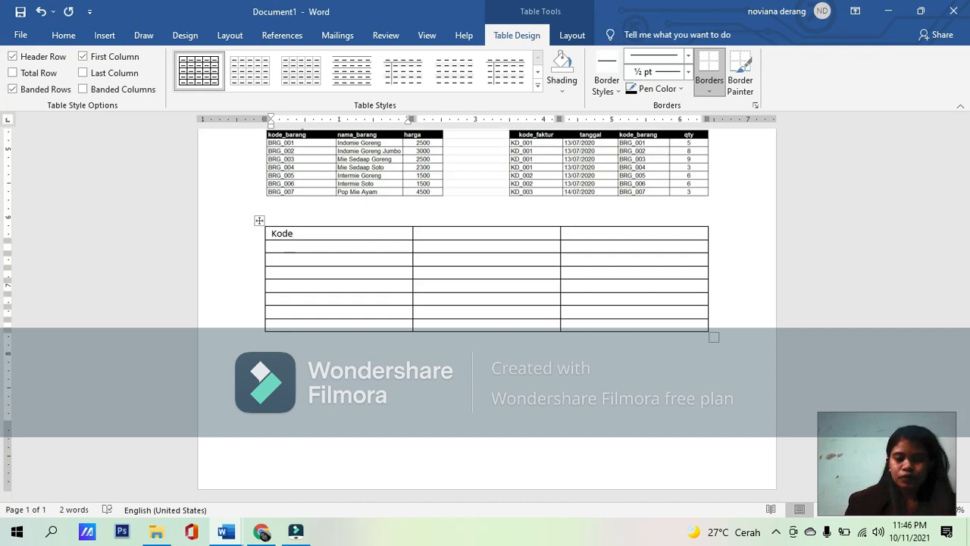
text(_barang)
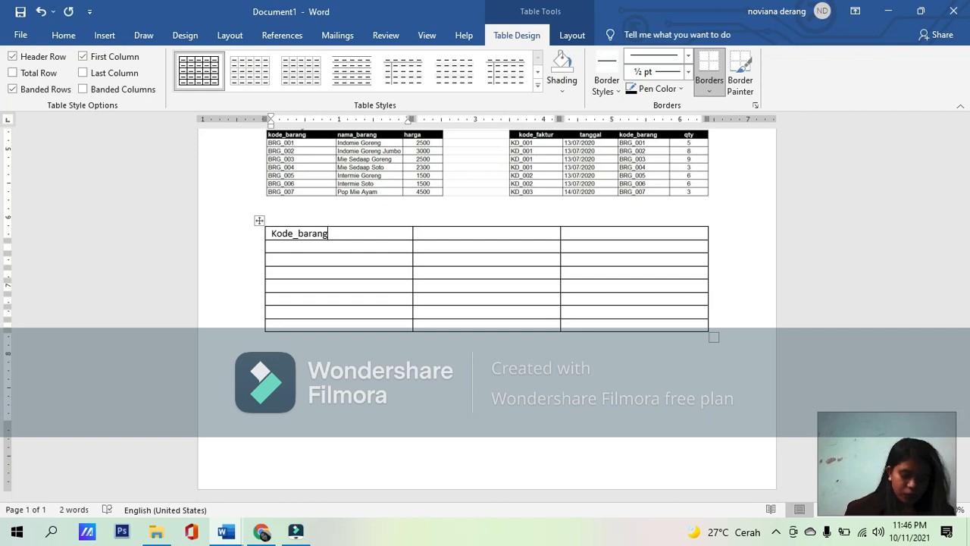
click(486, 232)
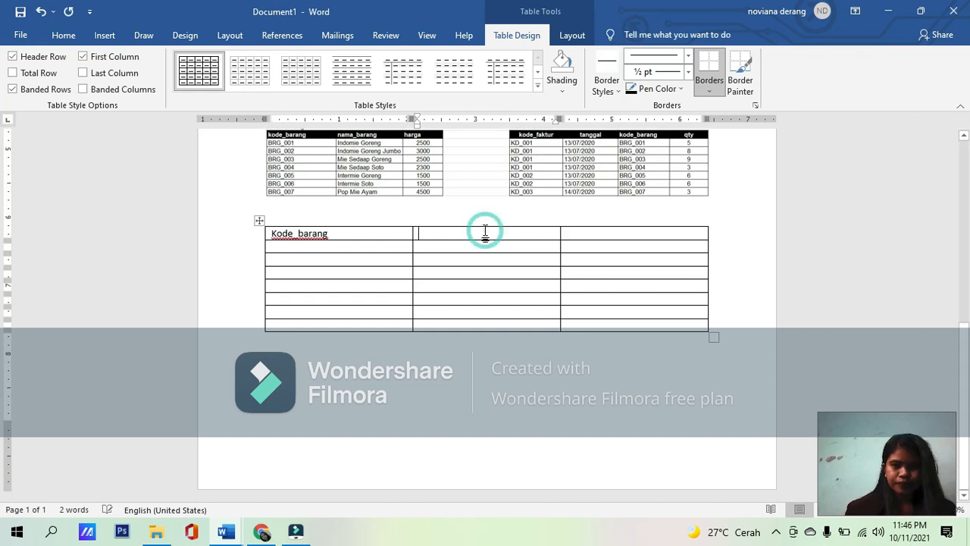
text(nama_)
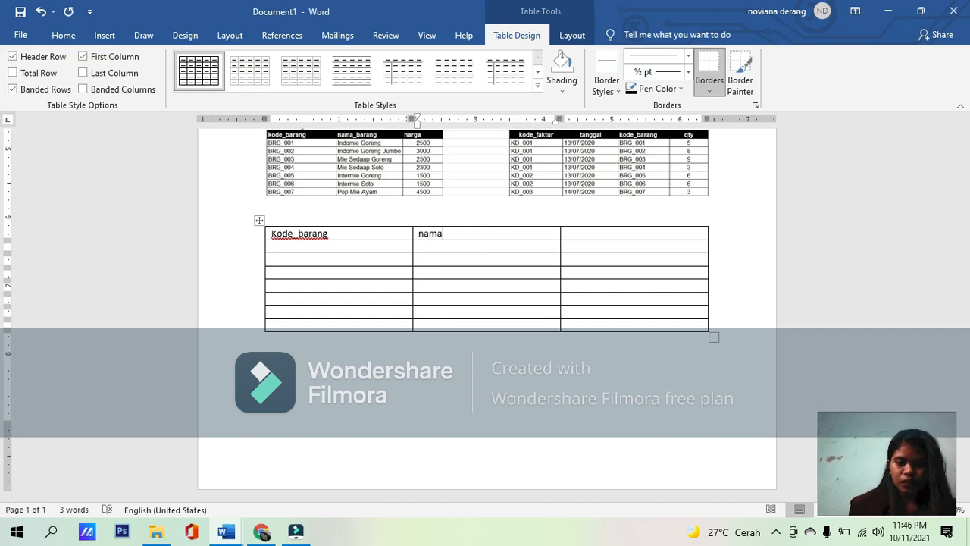
text(barang)
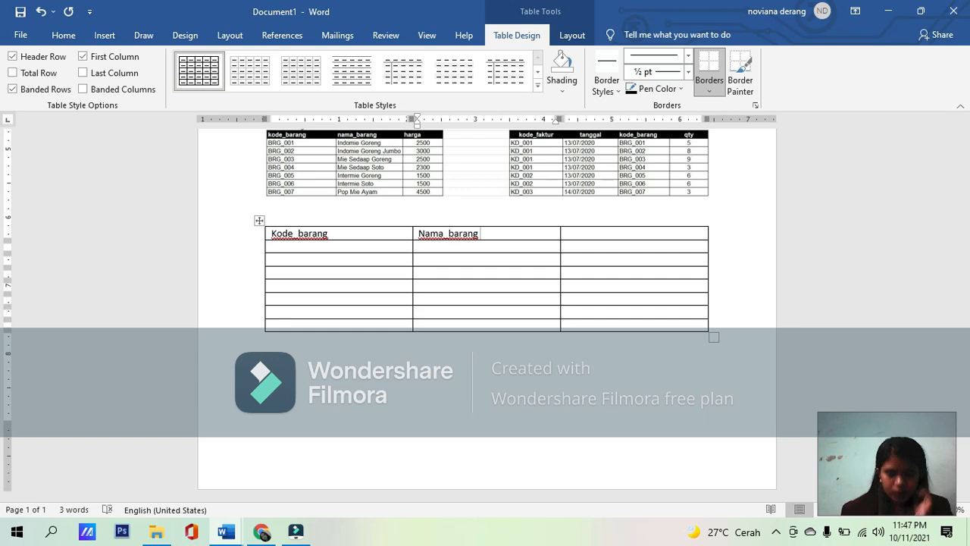
click(612, 232)
text(harga)
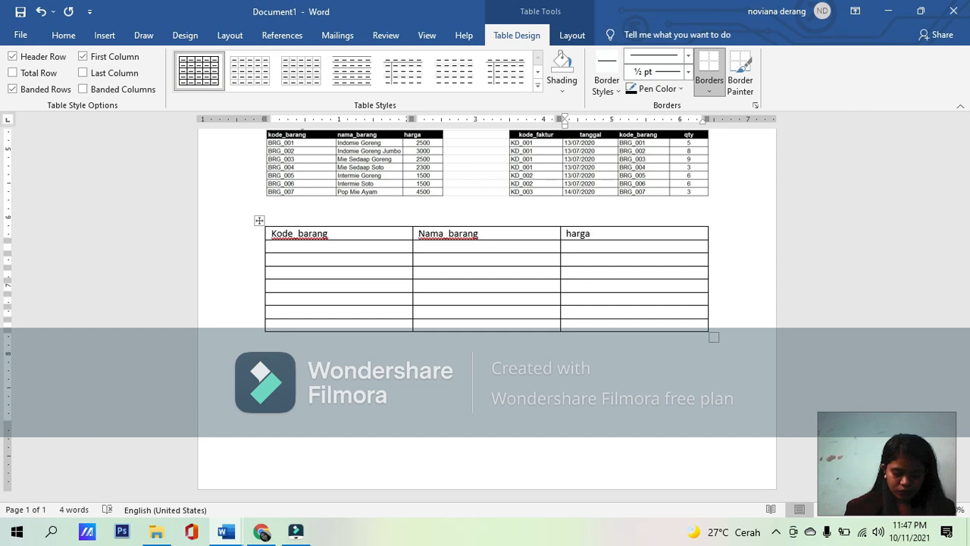
Step: Enter BRG_001 as the first item code under Kode_barang
click(313, 250)
text(BRG)
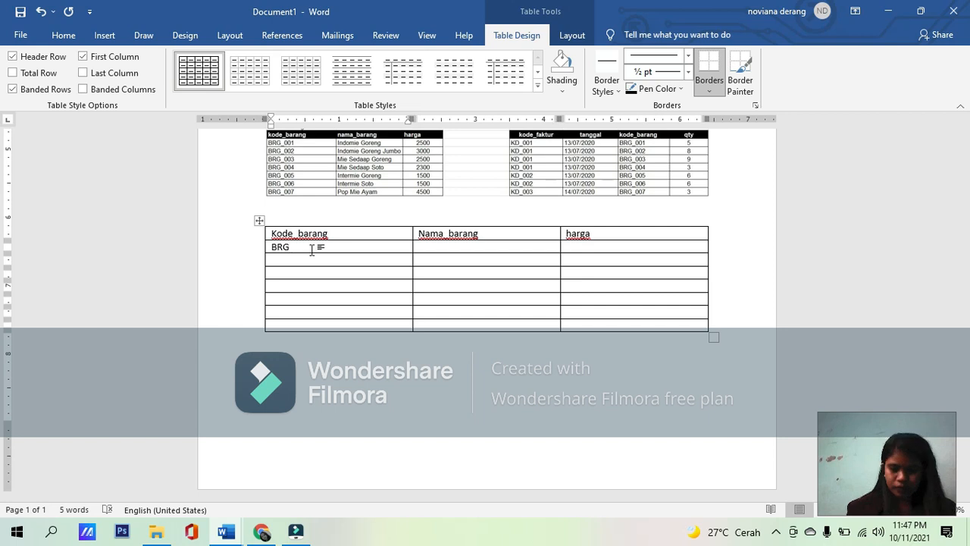
text(-001)
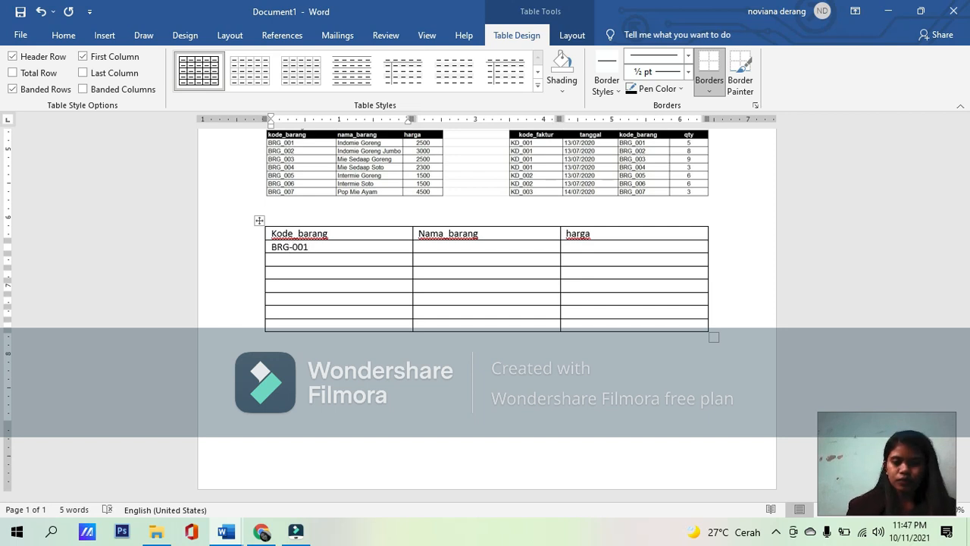
key(BackSpace)
key(BackSpace)
key(BackSpace)
key(BackSpace)
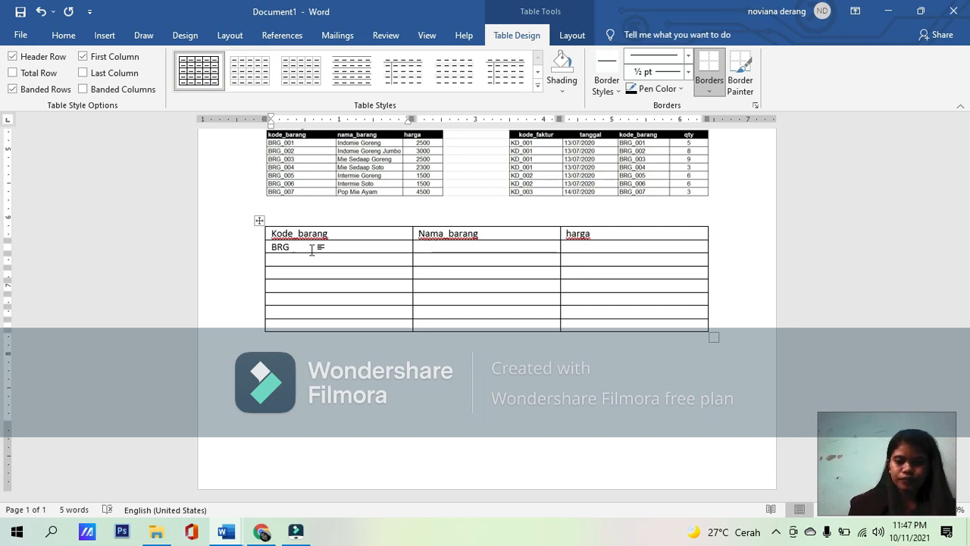
text(_001)
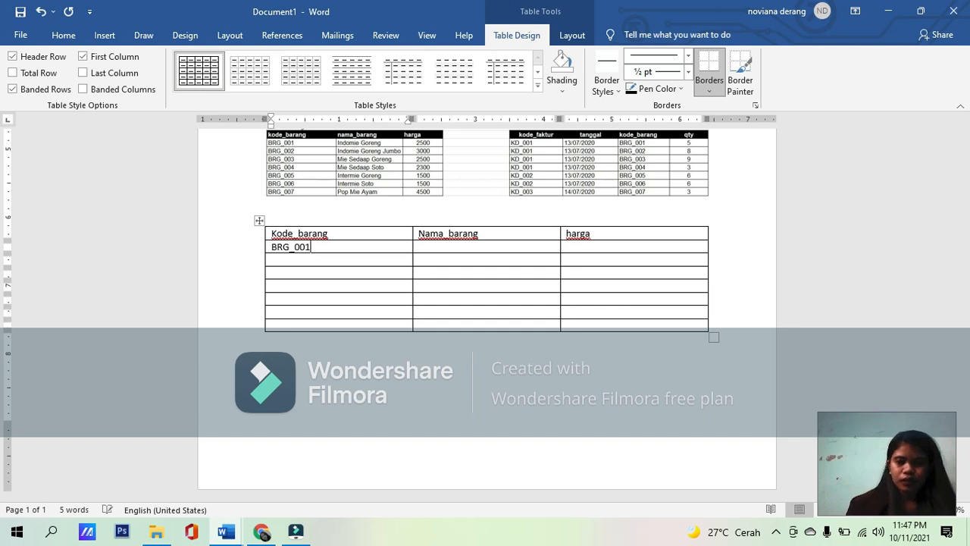
Step: Continue the Kode_barang column with BRG_002, BRG_003 and BRG_004 in the following rows
key(Down)
text(BR)
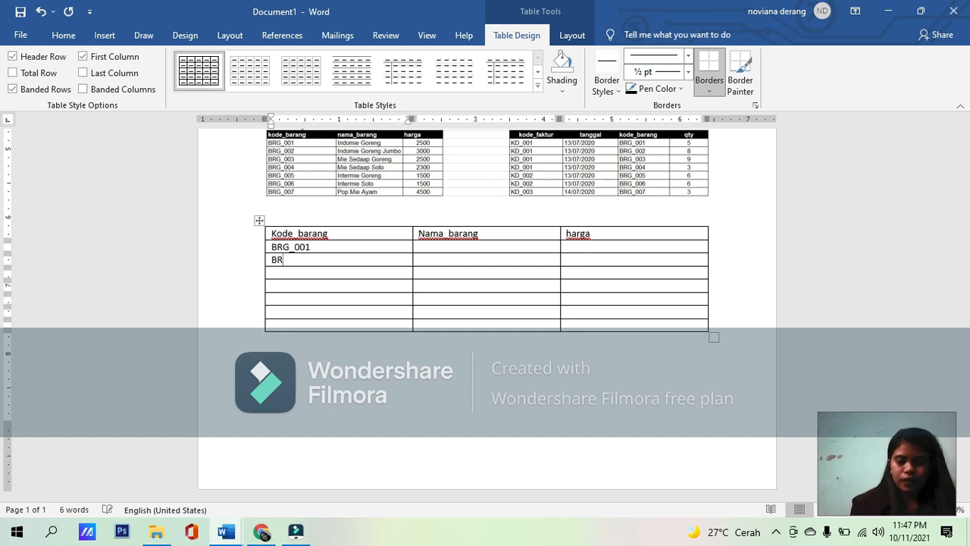
text(G_002)
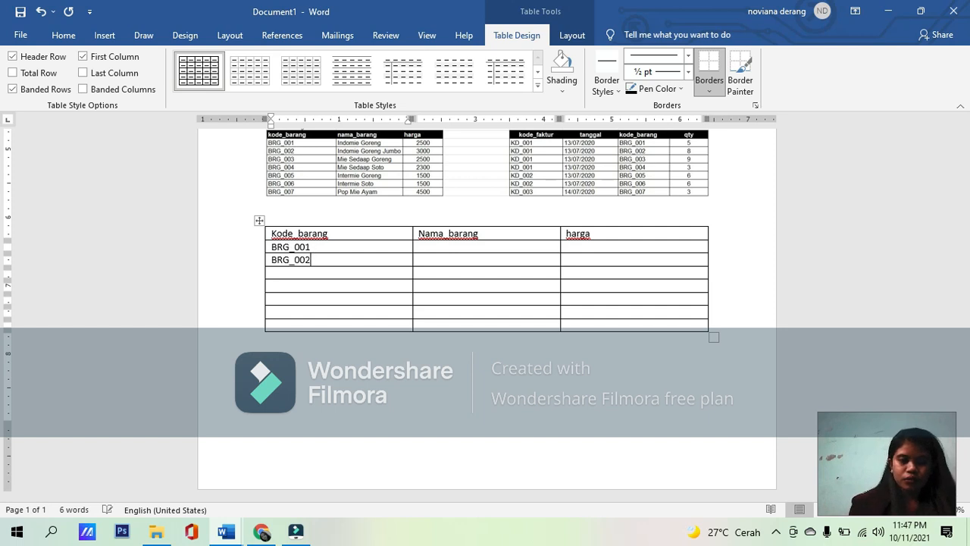
key(Down)
text(BRG)
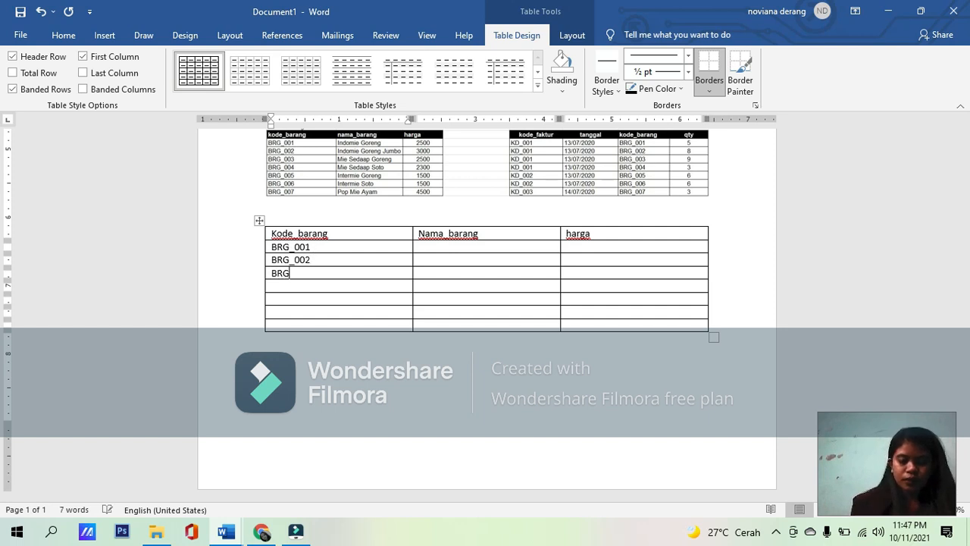
text(_003)
key(Down)
text(BRG)
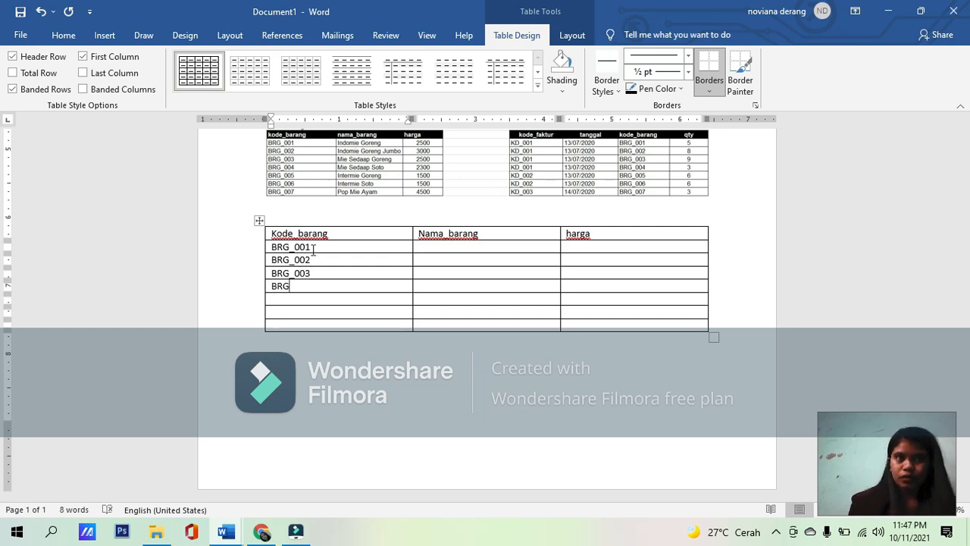
text(_004)
Step: Enter BRG_005 in the Kode_barang column below BRG_004
key(Down)
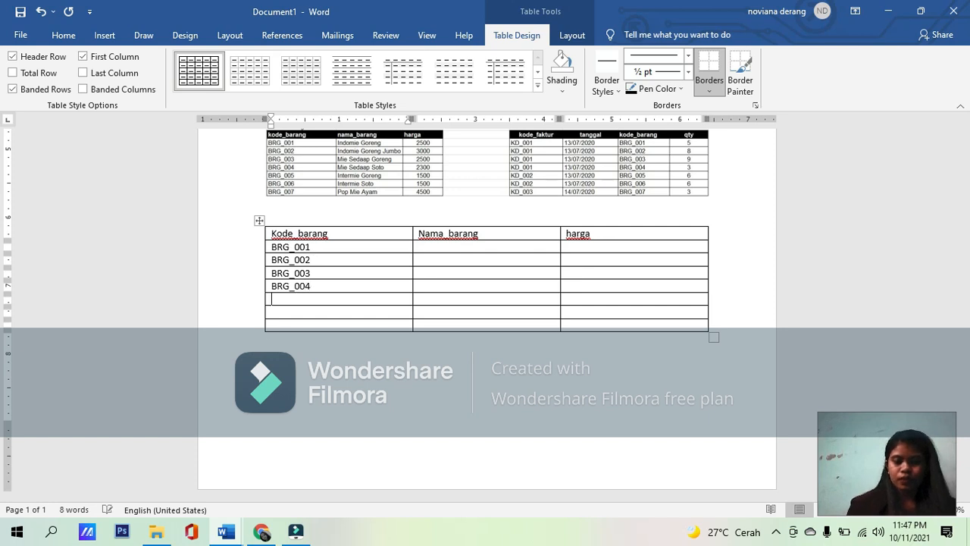
key(Down)
key(Down)
key(Down)
key(Up)
key(Up)
key(Up)
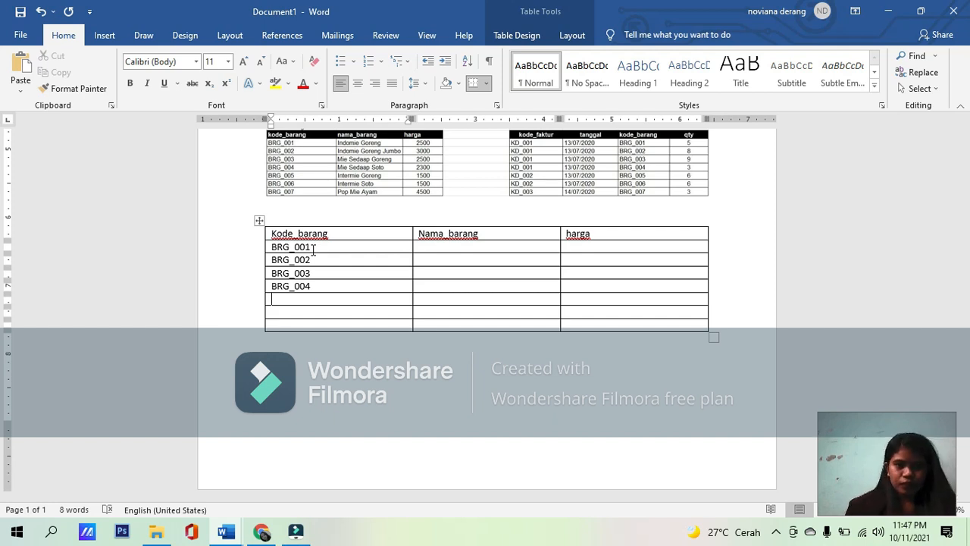
text(BRG)
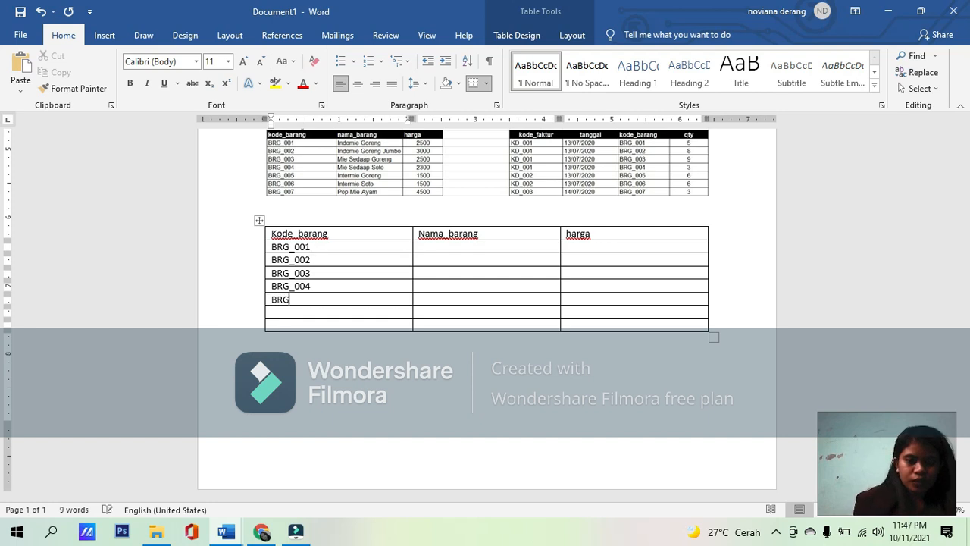
text(_)
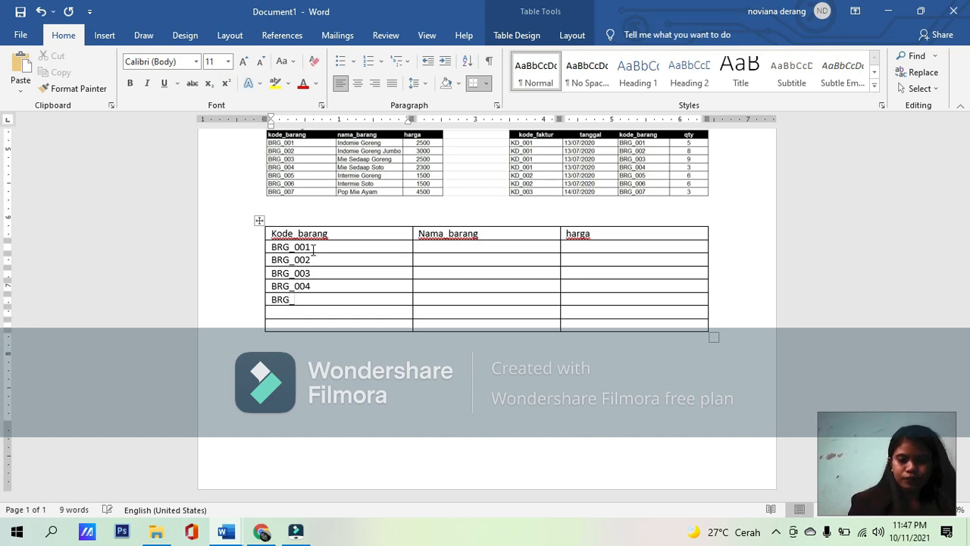
text(005)
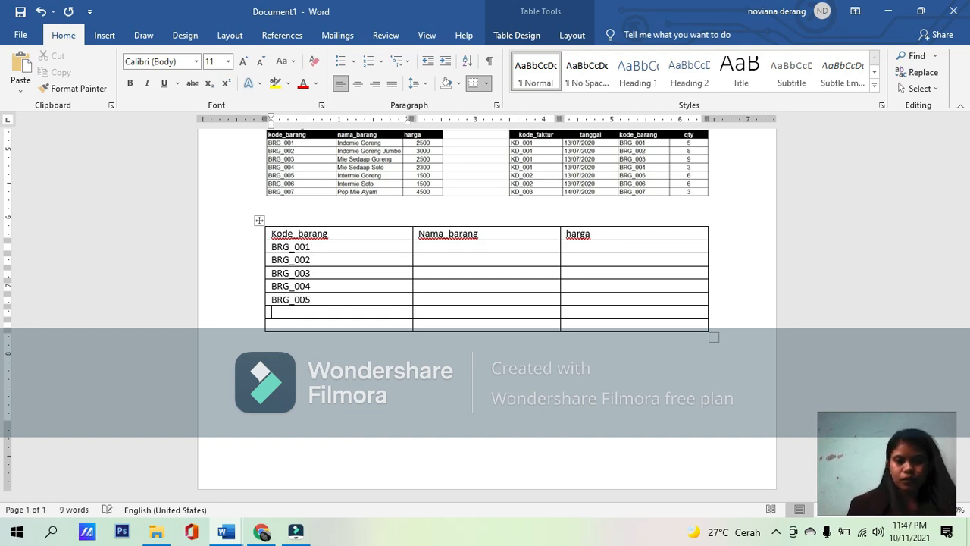
Step: Complete the Kode_barang column with BRG_006 and BRG_007 in the last two rows
key(Down)
text(B)
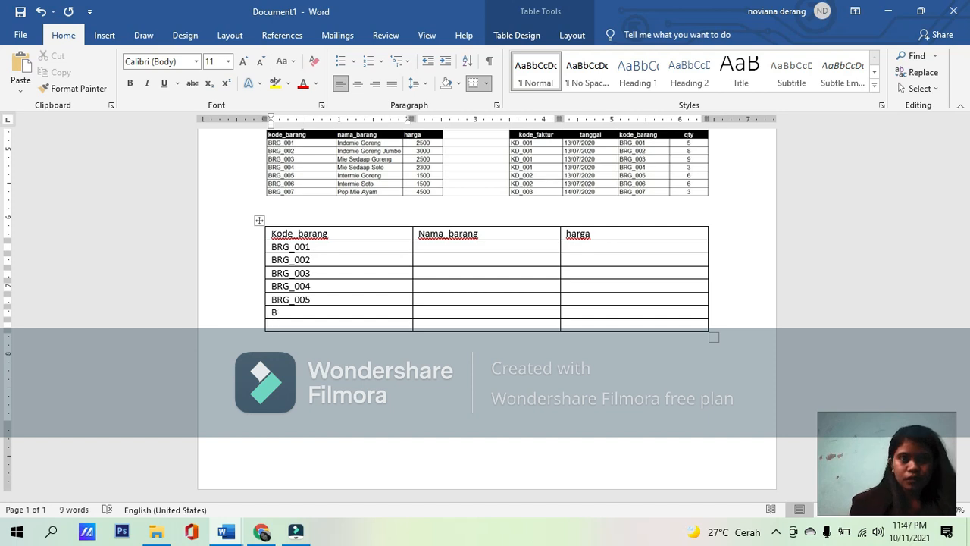
text(RG_)
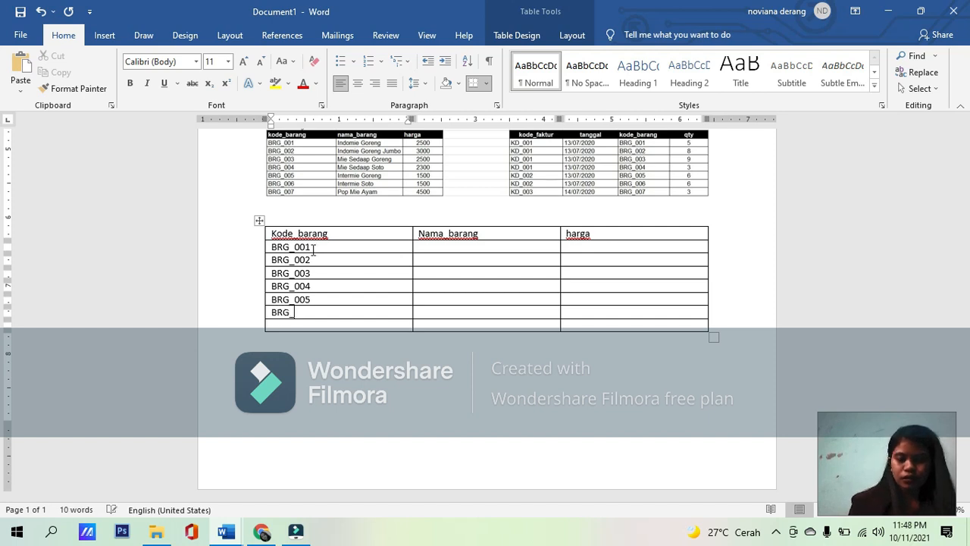
text(006)
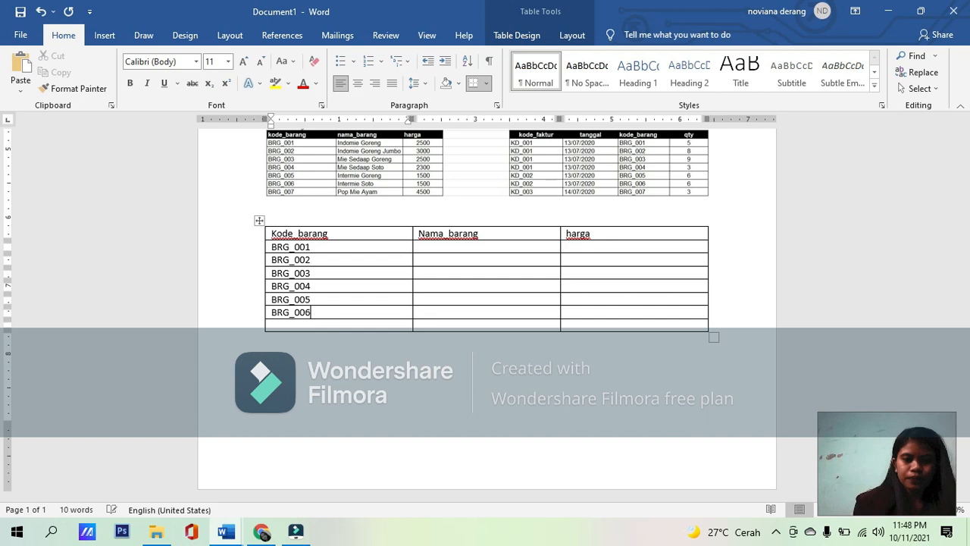
text(BR)
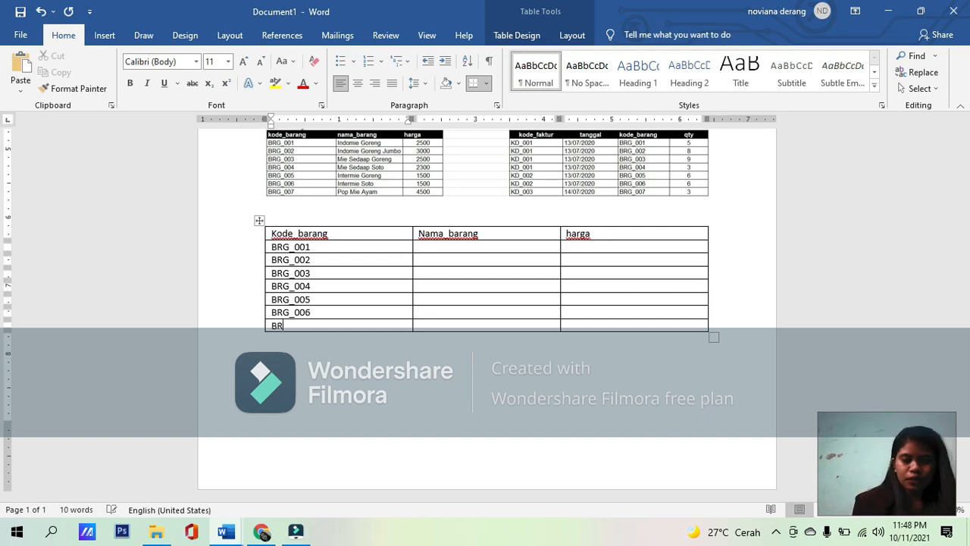
text(G_)
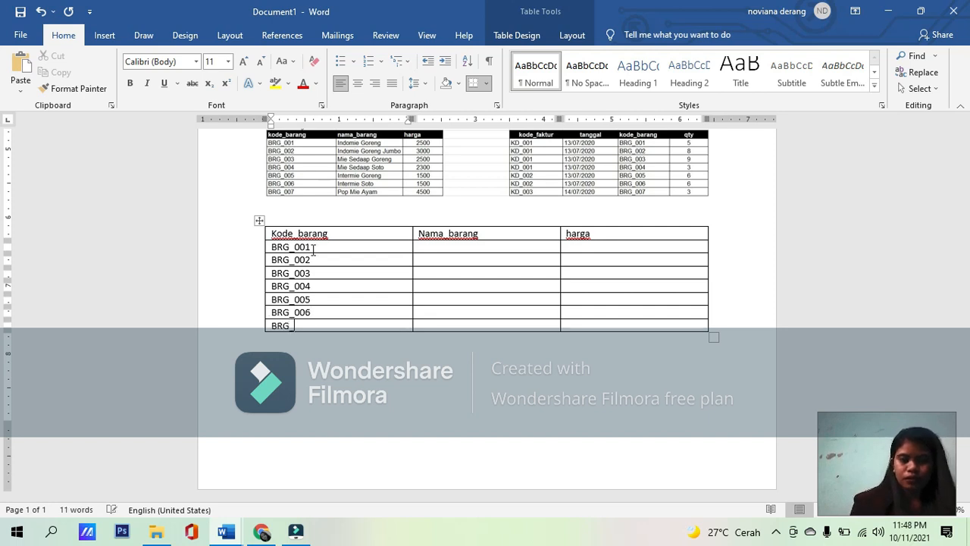
text(007)
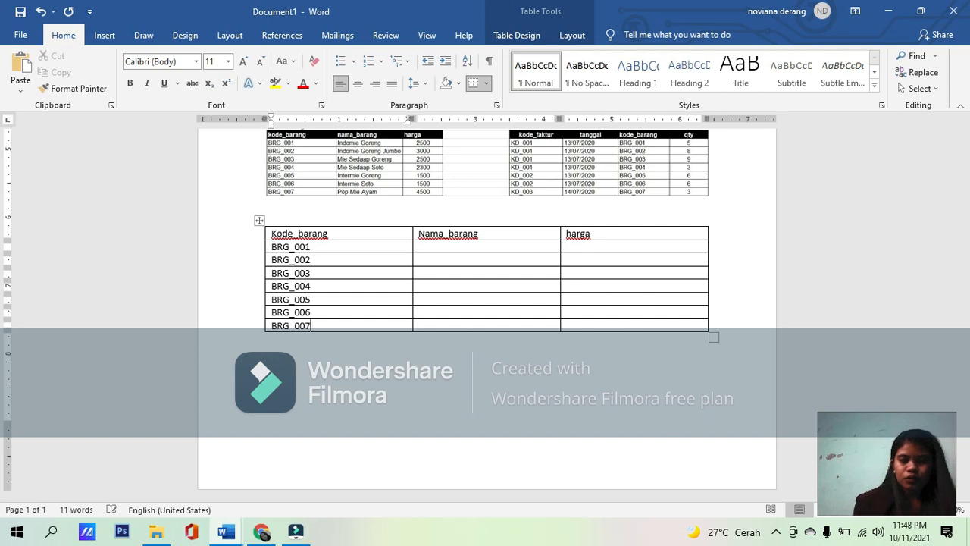
Step: Enter Indomie Goreng as the Nama_barang of BRG_001
click(468, 245)
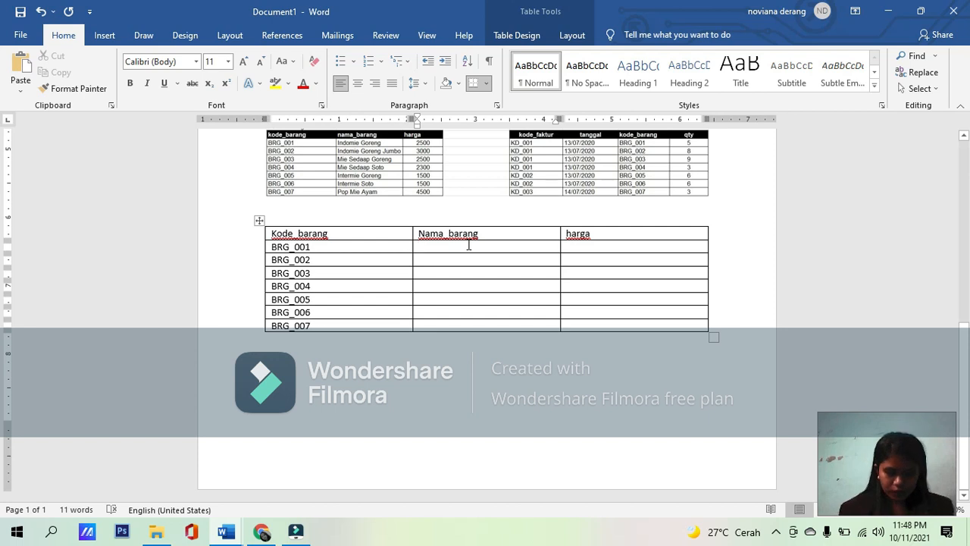
text(iNDO)
text(mie G)
text(ORE)
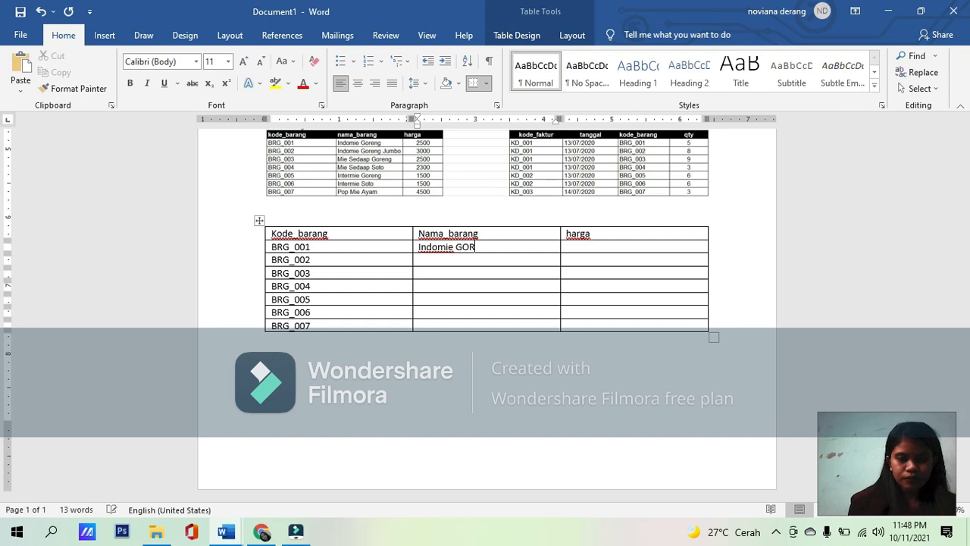
key(BackSpace)
key(BackSpace)
key(BackSpace)
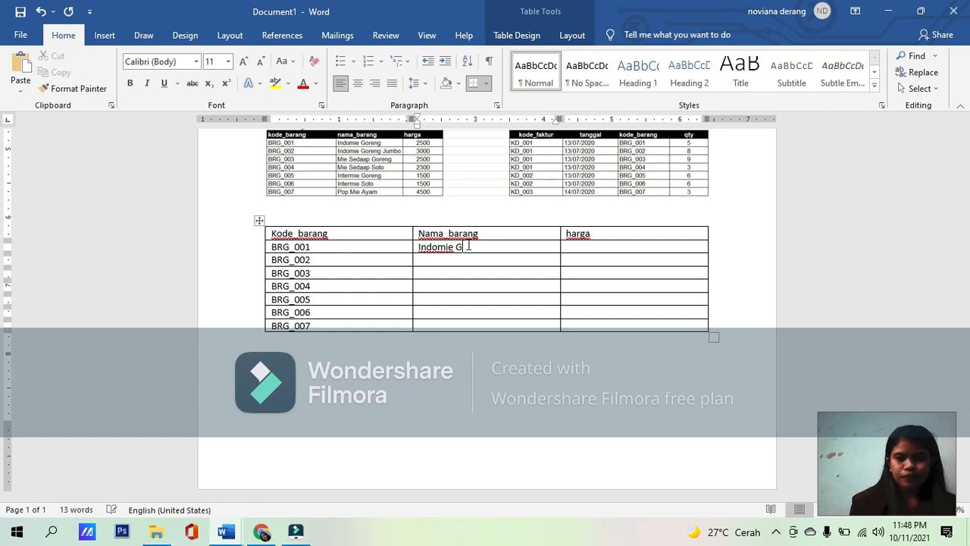
text(orenhg)
key(Down)
key(Up)
key(BackSpace)
key(BackSpace)
text(g)
Step: Enter Indomie Goreng Jumbo as the Nama_barang of BRG_002
key(Down)
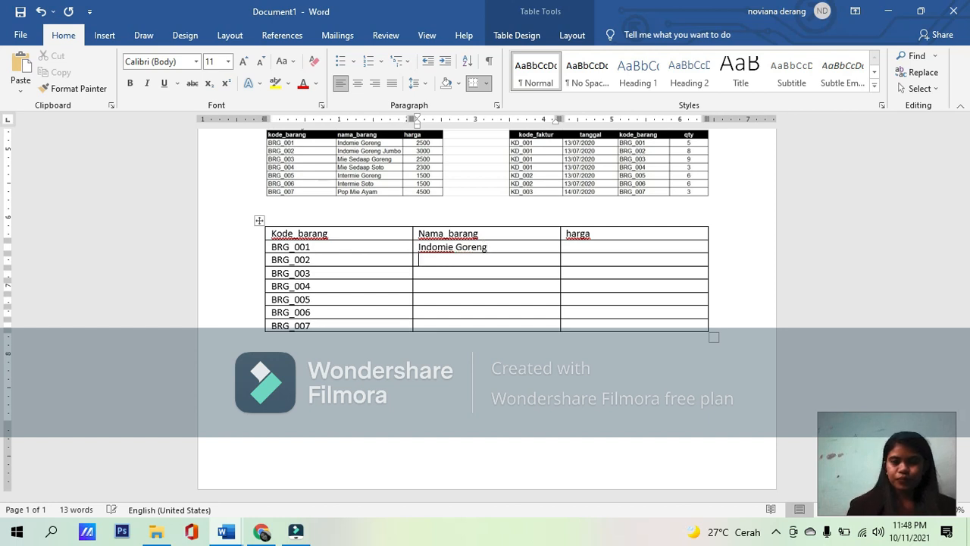
text(Indomie Gor)
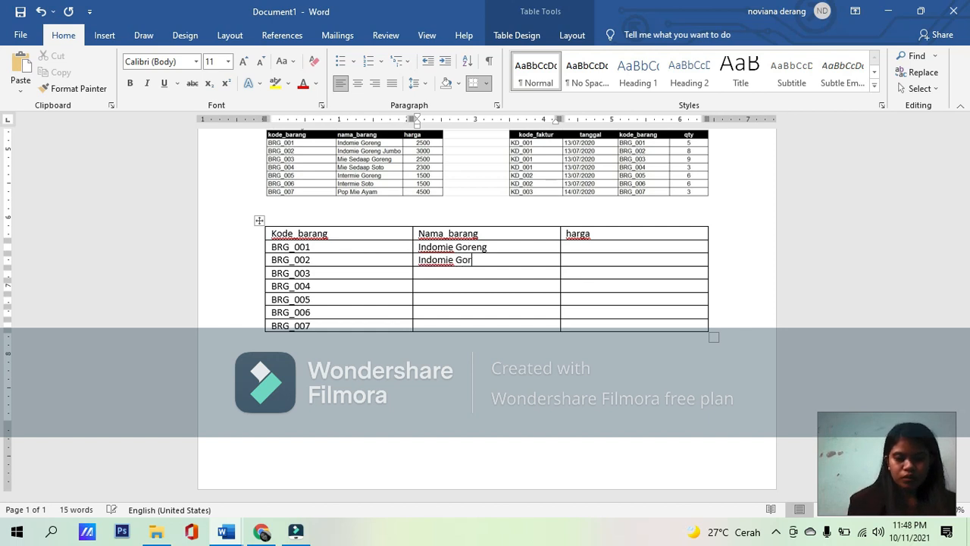
text(eng J)
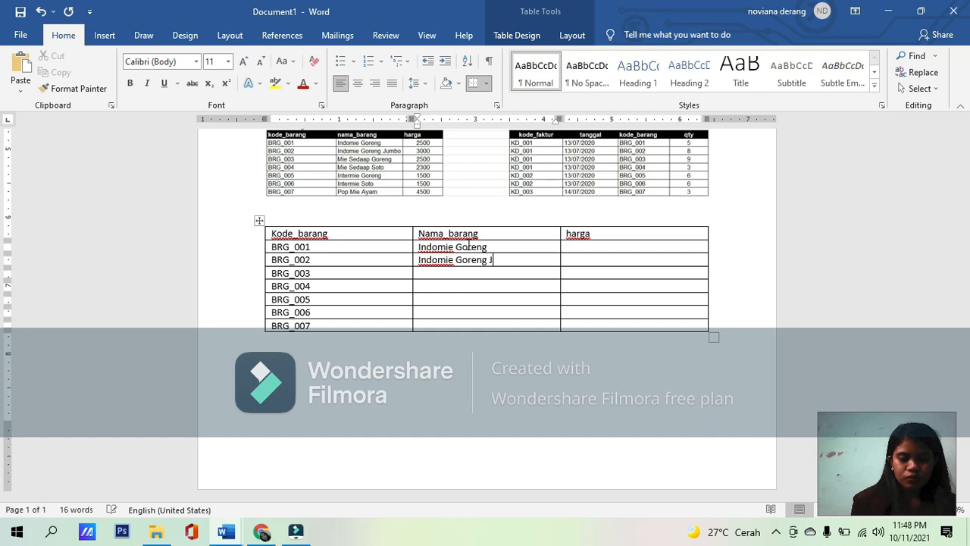
text(umbo)
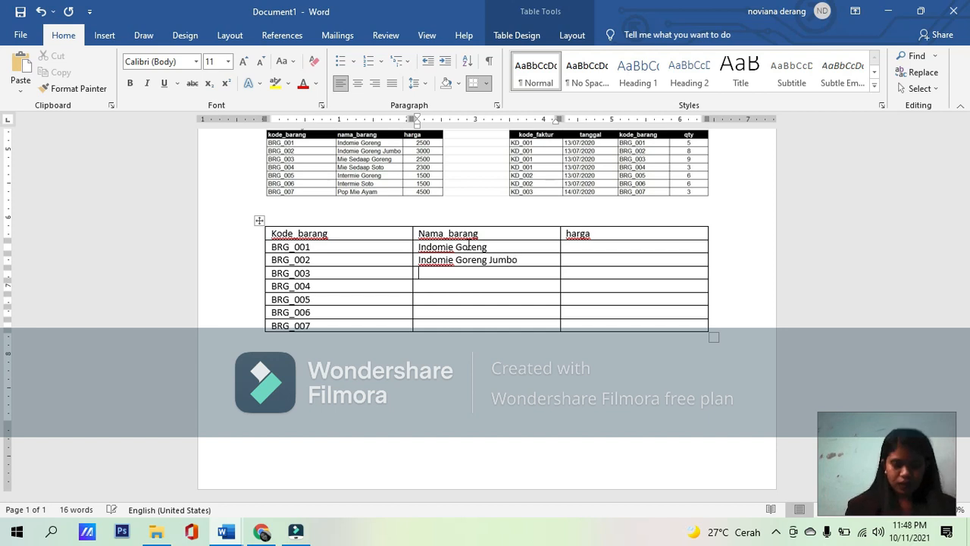
Step: Enter Mie Sedaap Goreng as the Nama_barang of BRG_003, with only the first letter of Sedaap capitalized
text(Mie SEdaap Goreng)
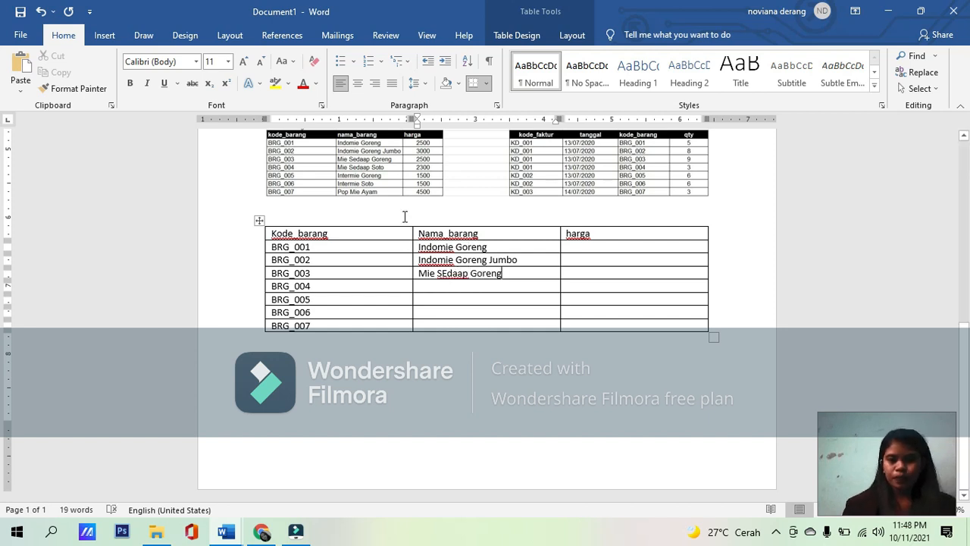
click(447, 272)
key(BackSpace)
text(e)
Step: Enter Mie Sedaap soto as the Nama_barang of BRG_004
click(447, 282)
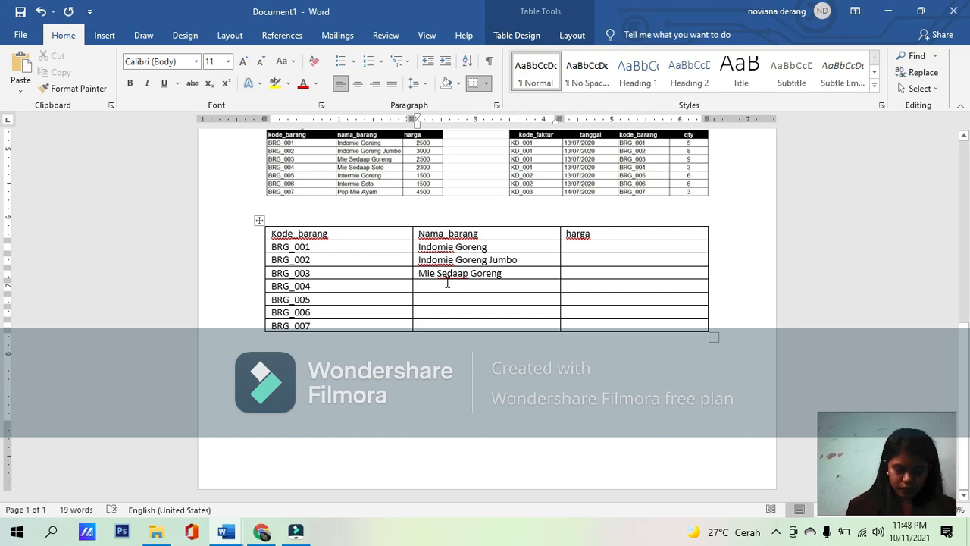
text(Mie Sed)
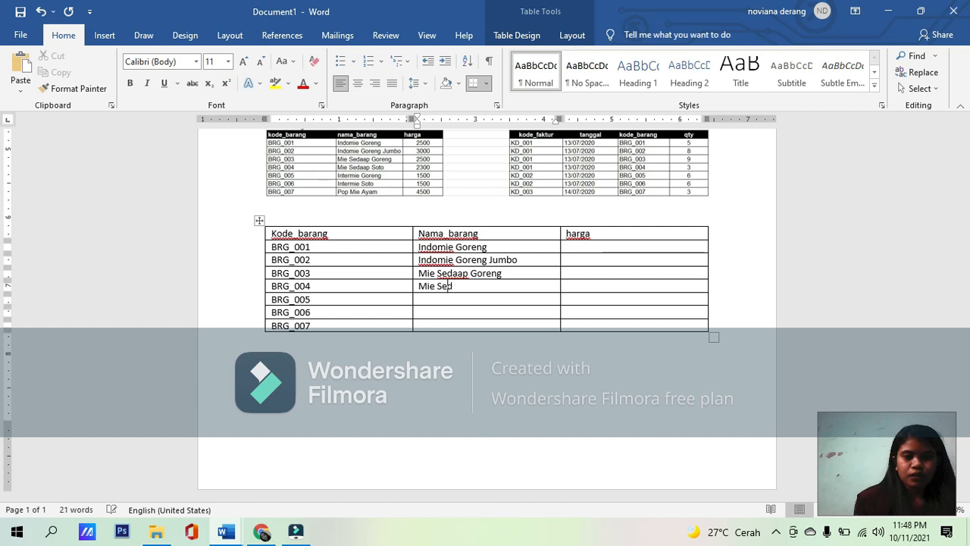
text(aap soto)
key(Down)
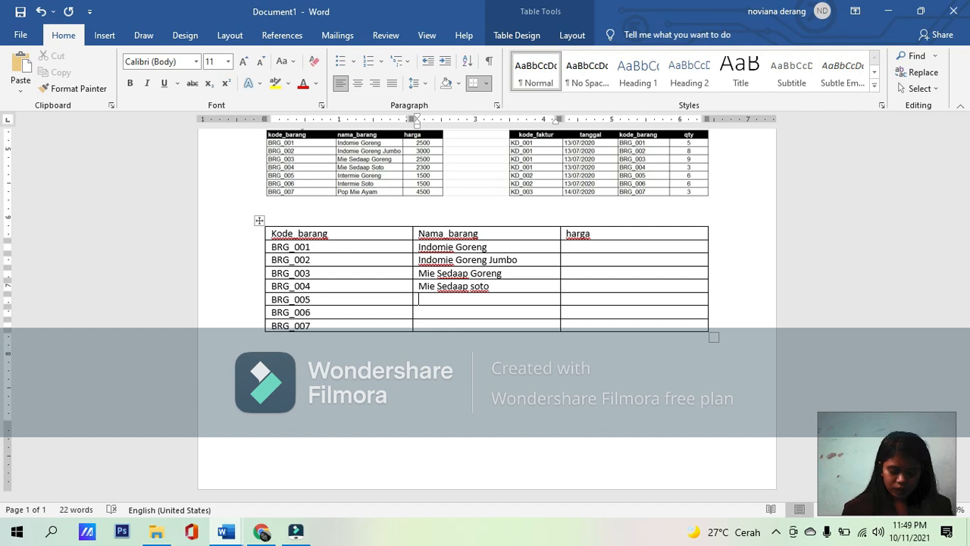
Step: Enter Intermie Goreng as the Nama_barang of BRG_005 and Intermie Soto as that of BRG_006
text(Inte)
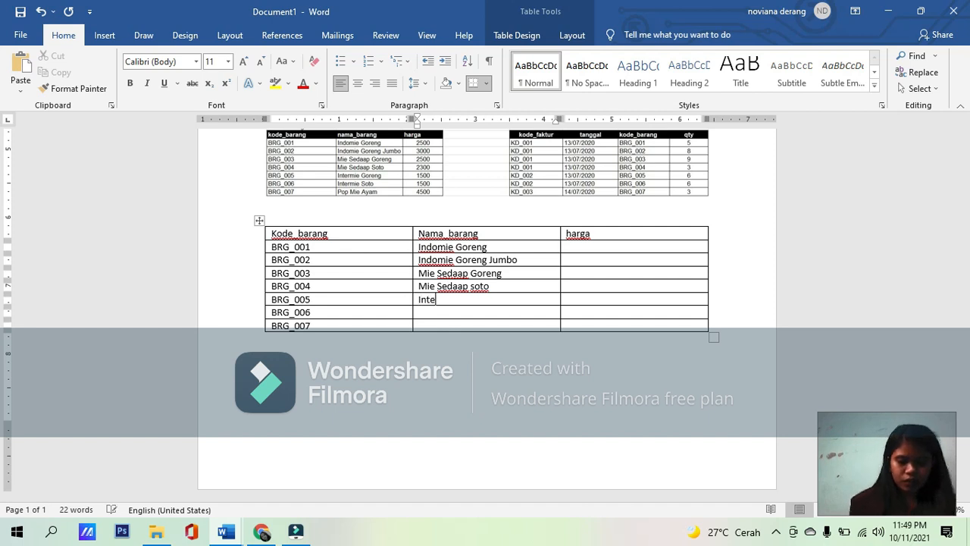
text(rmie Goreng)
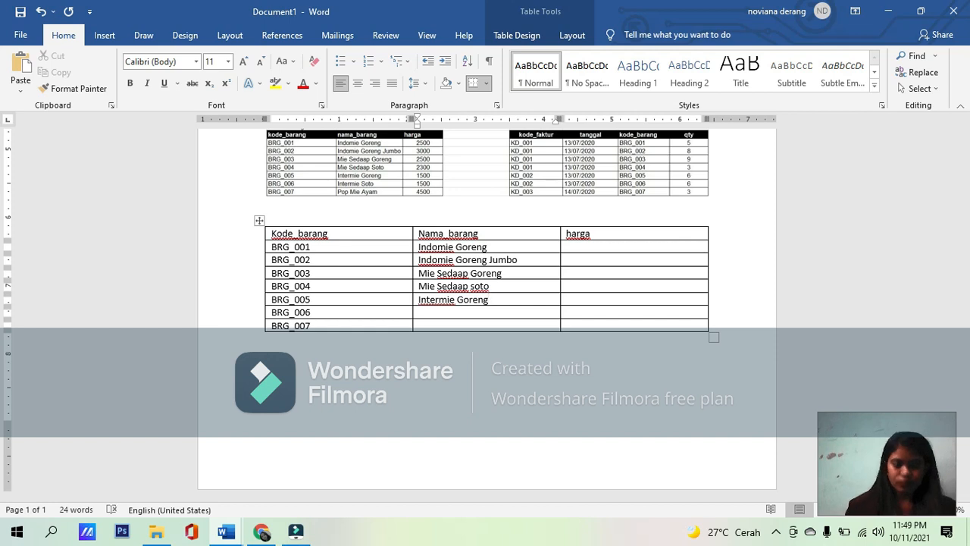
key(Down)
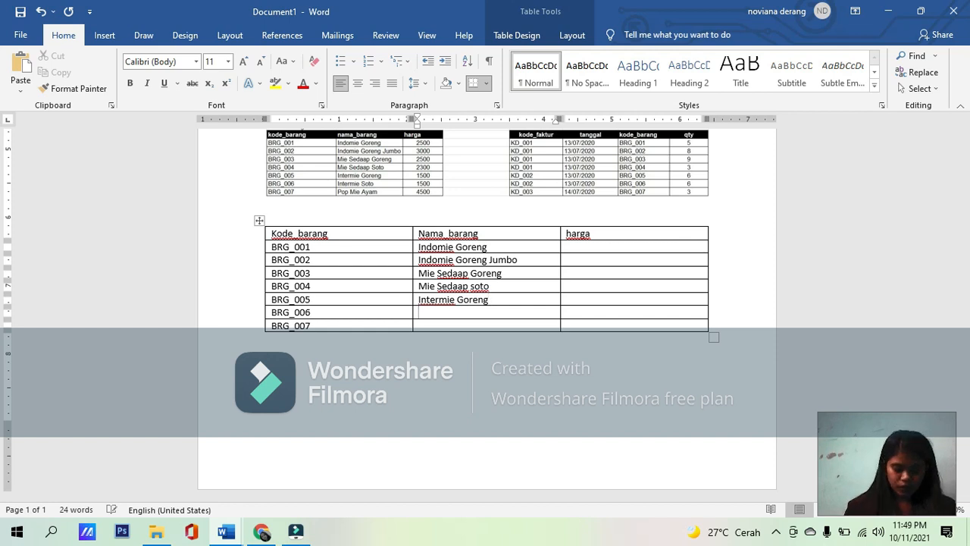
text(Intermie Soto)
key(Down)
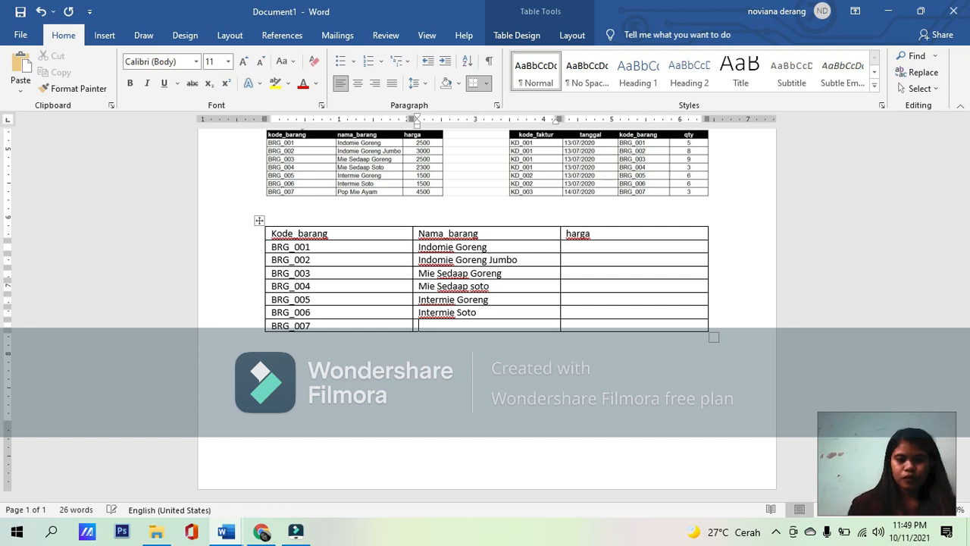
Step: Enter Pop mie Ayam as the Nama_barang of BRG_007
text(Pop)
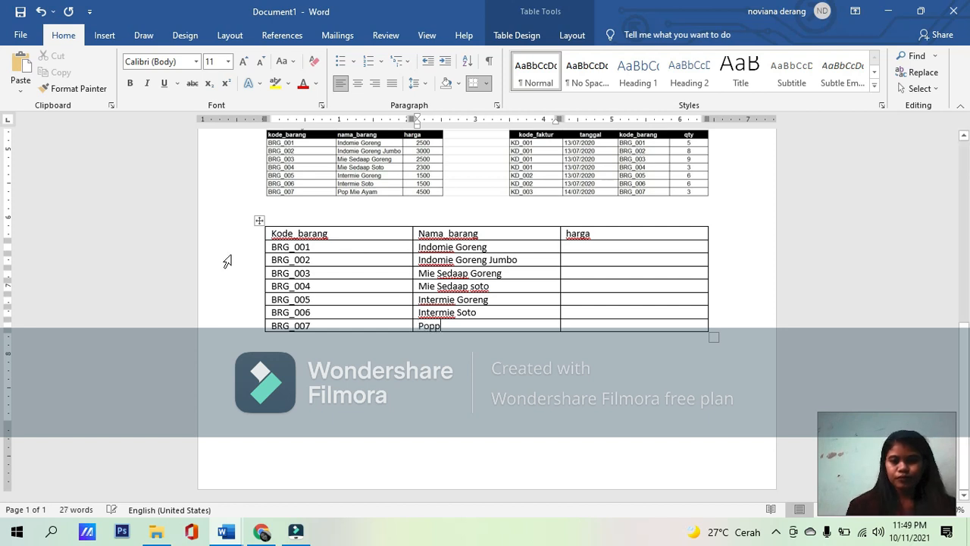
text( m)
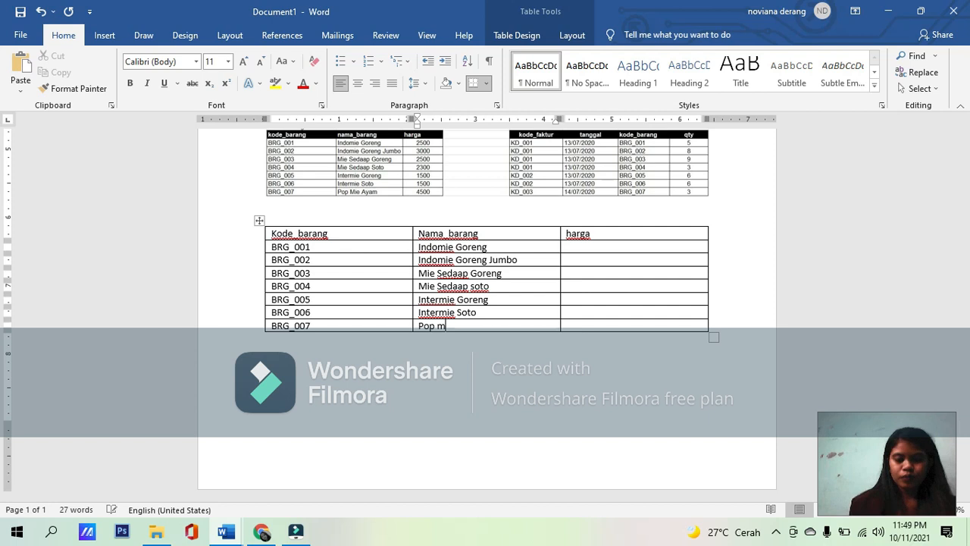
text(ie A)
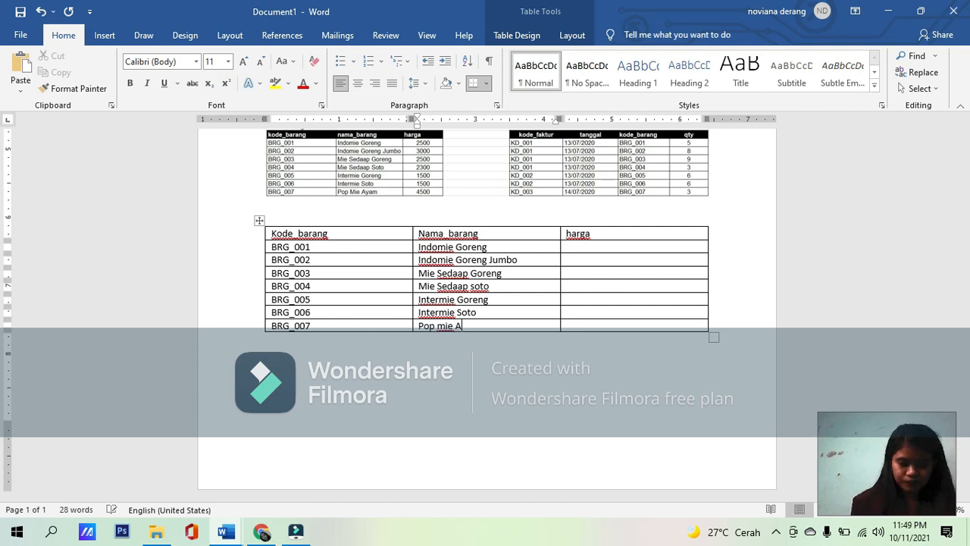
text(Y)
key(BackSpace)
text(yam)
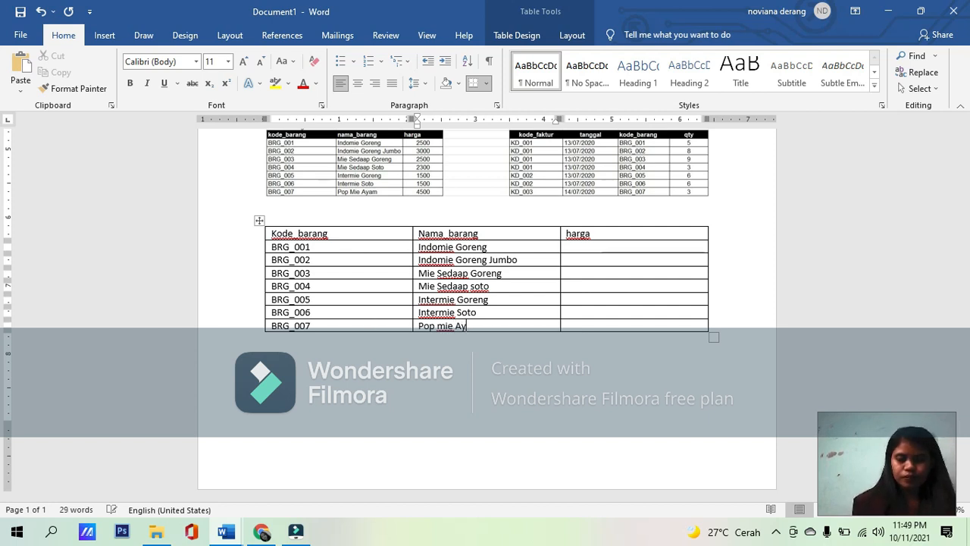
Step: Enter a harga of 2500 for BRG_001 and 3000 for BRG_002
click(600, 242)
click(596, 252)
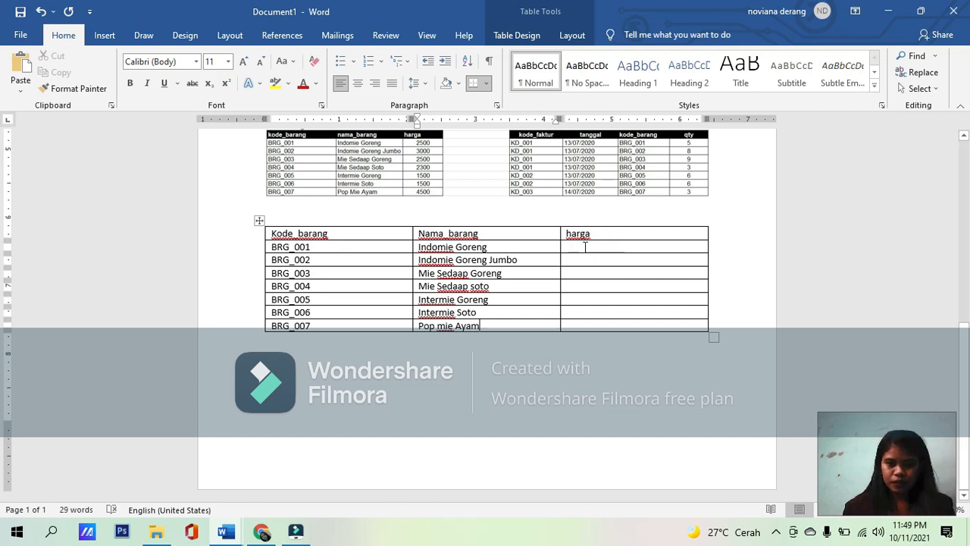
click(581, 245)
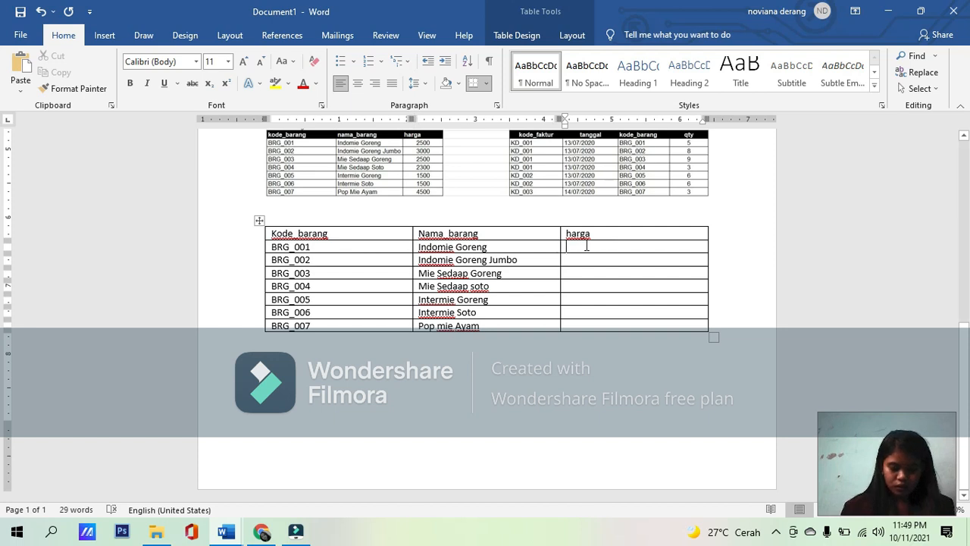
text(25)
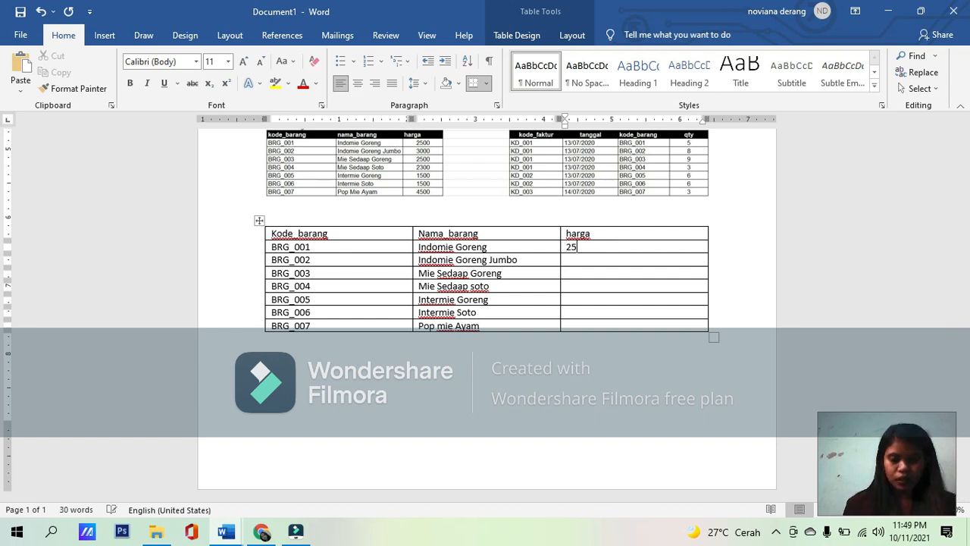
text(00)
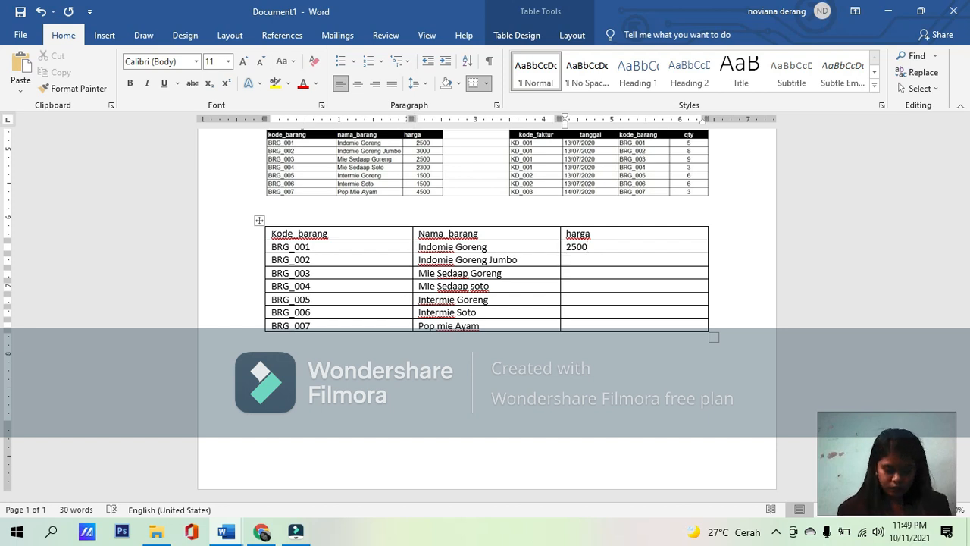
text(300)
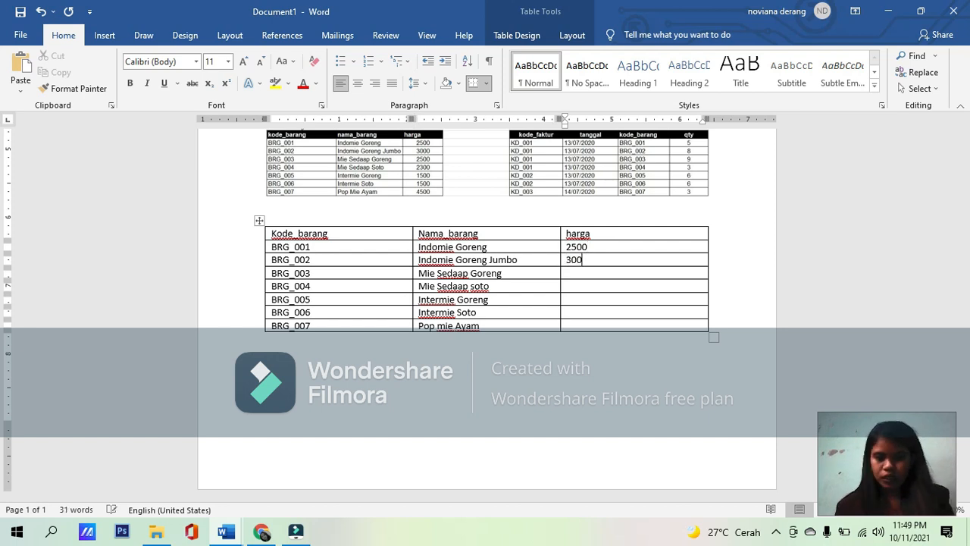
text(0)
key(Down)
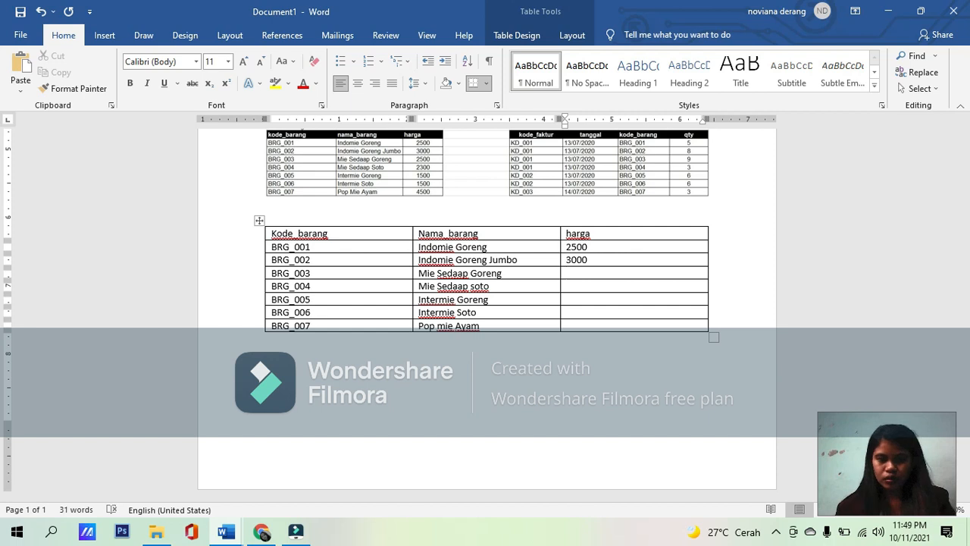
Step: Enter a harga of 2500 for BRG_003 and 2300 for BRG_004
text(2500)
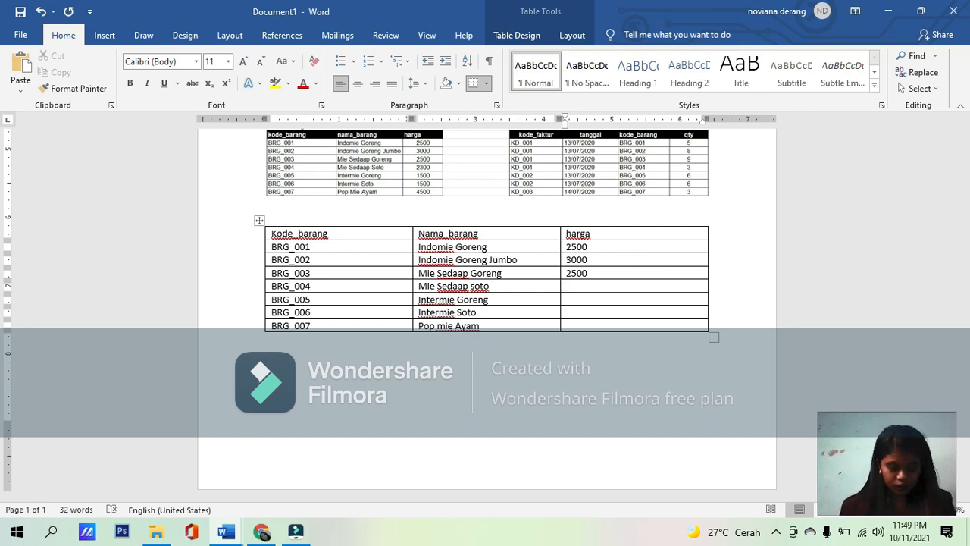
text(2300)
key(Down)
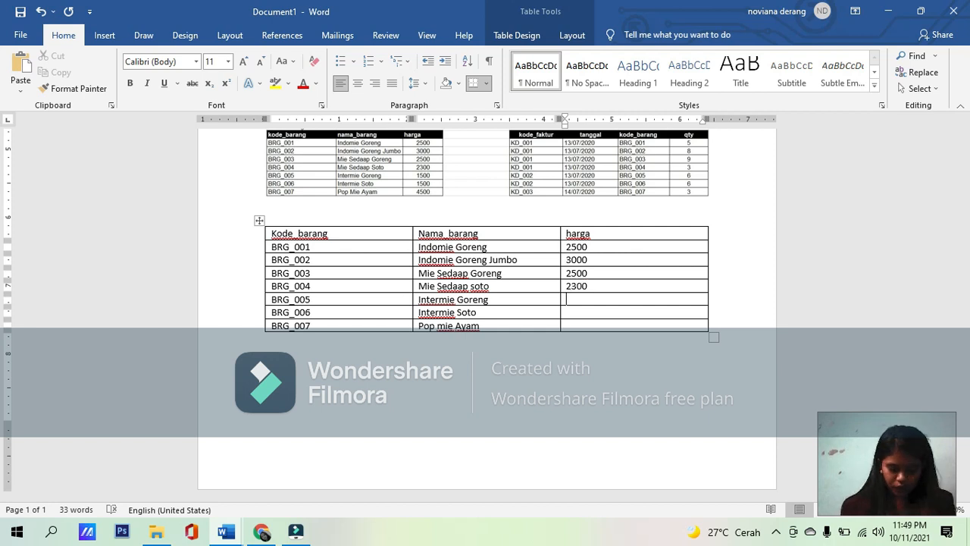
Step: Complete the harga column with 1500 for both BRG_005 and BRG_006 and 4500 for BRG_007
text(15)
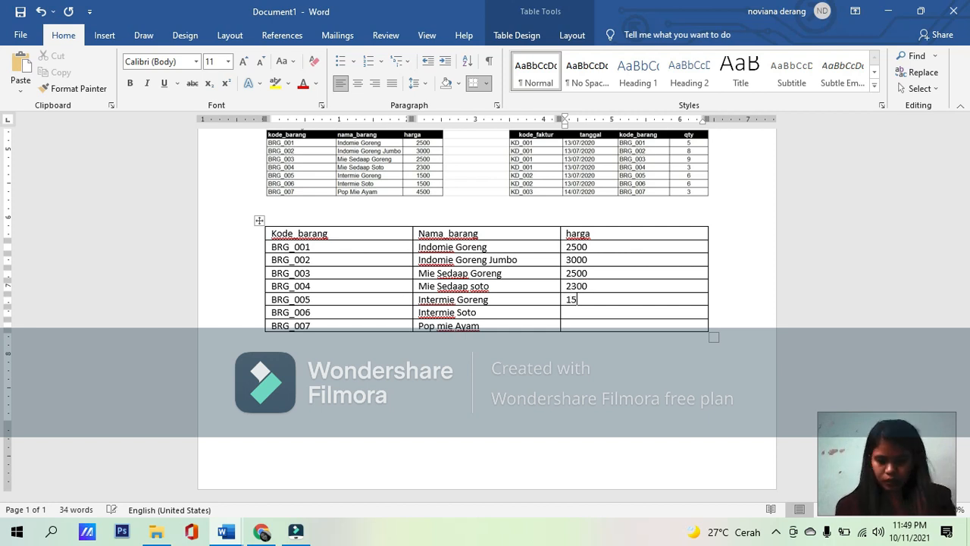
text(00)
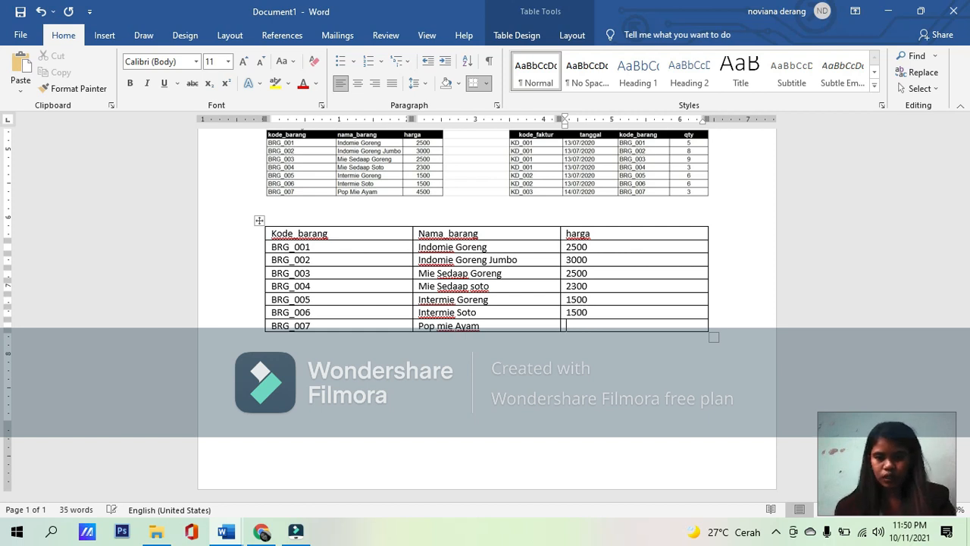
text(15004)
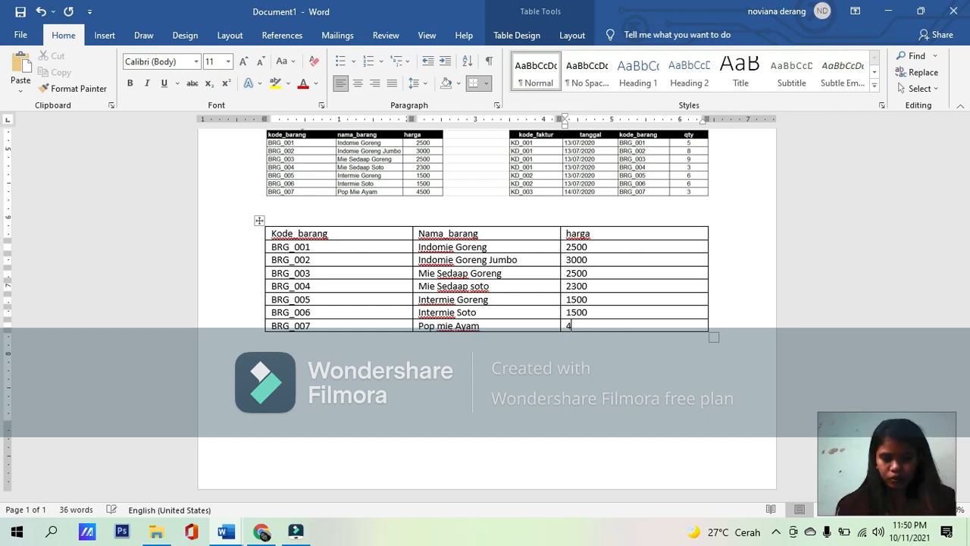
text(500)
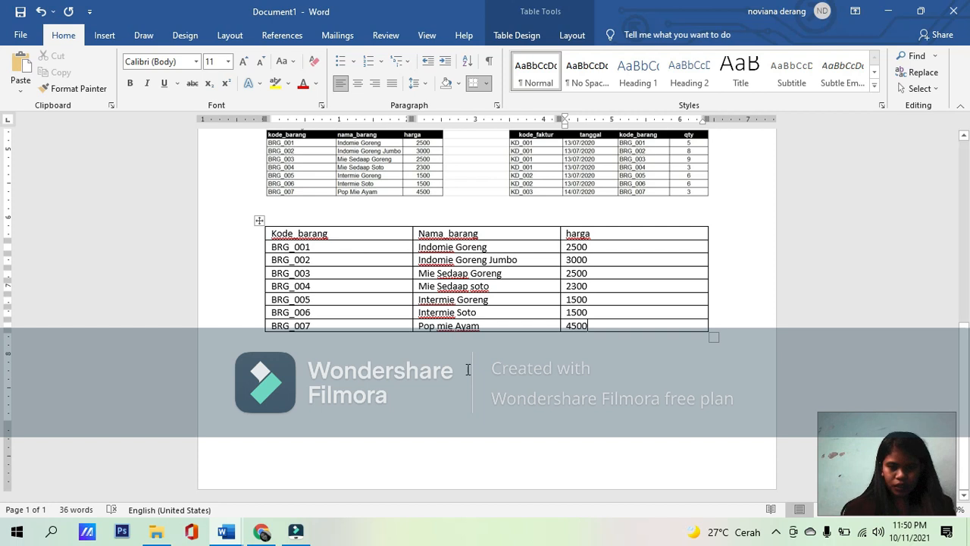
click(437, 392)
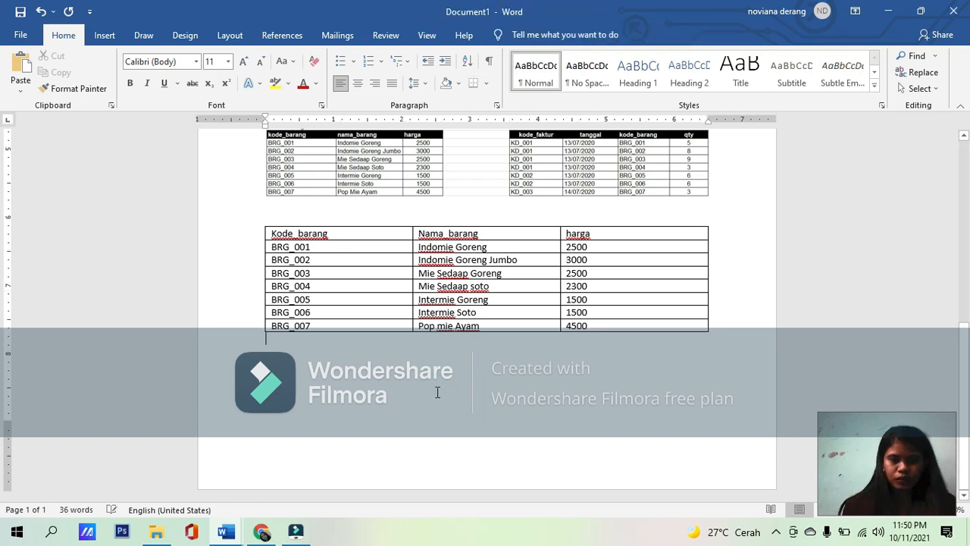
click(778, 534)
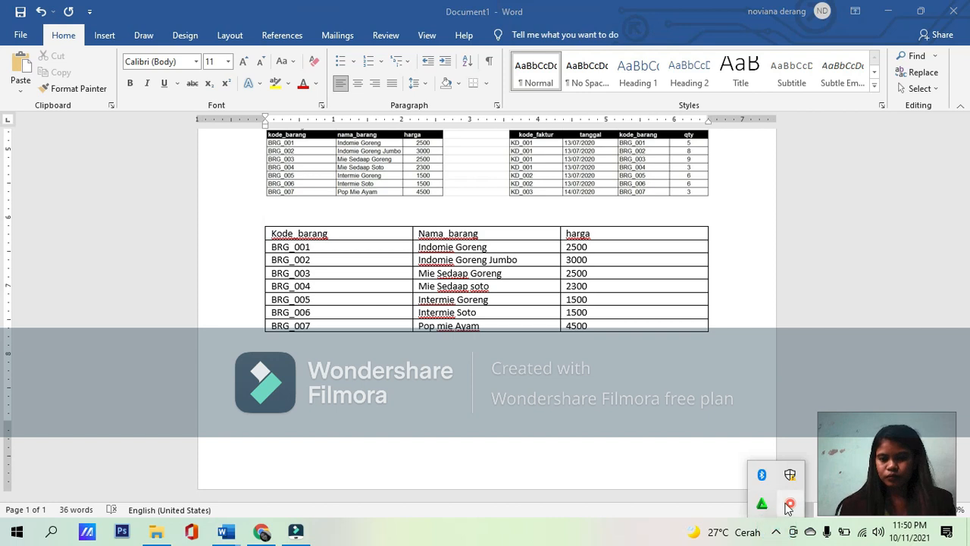
right_click(790, 503)
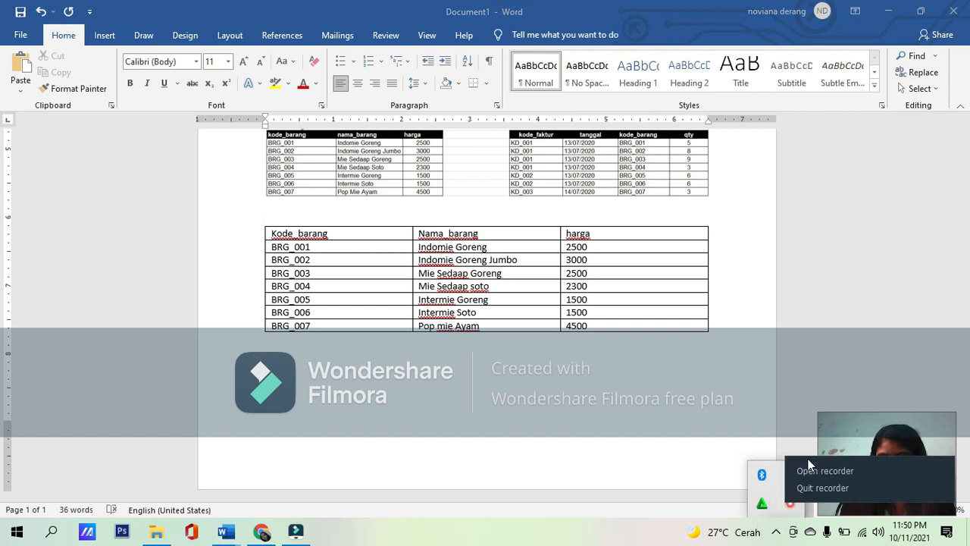
click(810, 470)
click(792, 497)
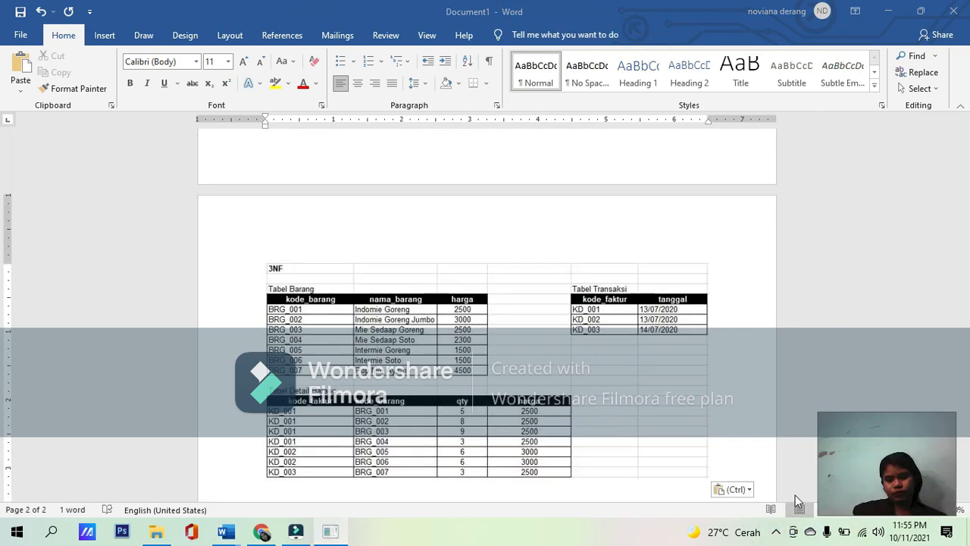